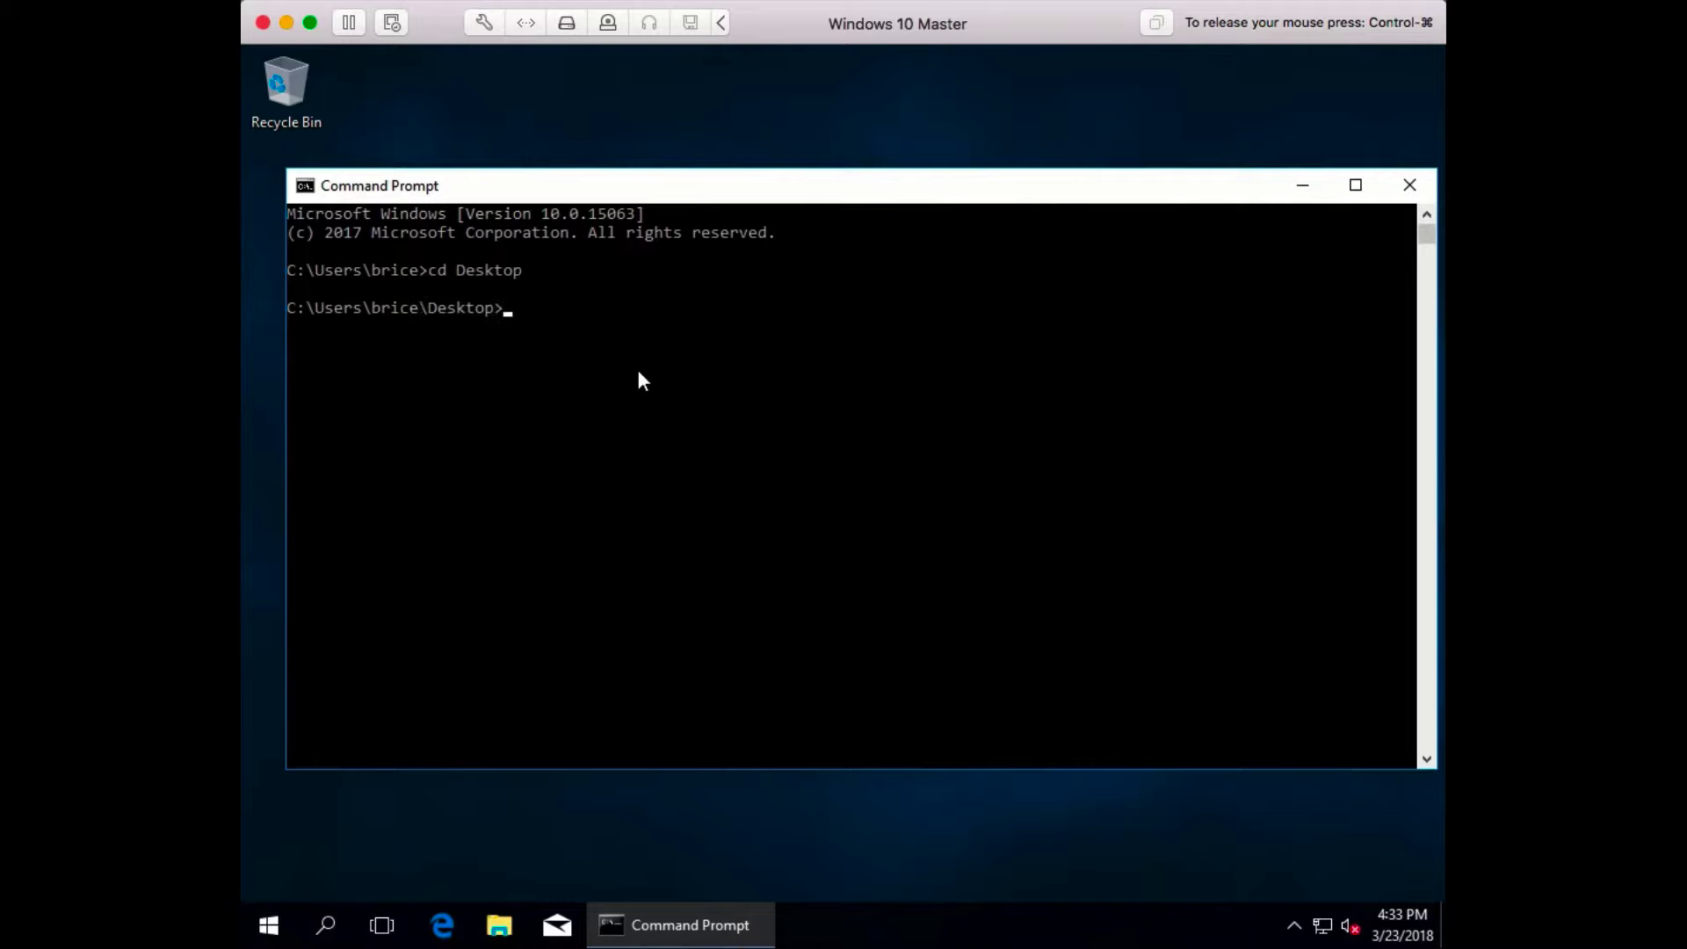
Install the SentinelOne agent from SentinelOne-EA_windows_v2_5_2_96.exe on the Desktop with the /VDI option, and reboot the machine
{"action": "type", "text": "dir"}
{"action": "key", "text": "Return"}
{"action": "type", "text": ".\\Sen"}
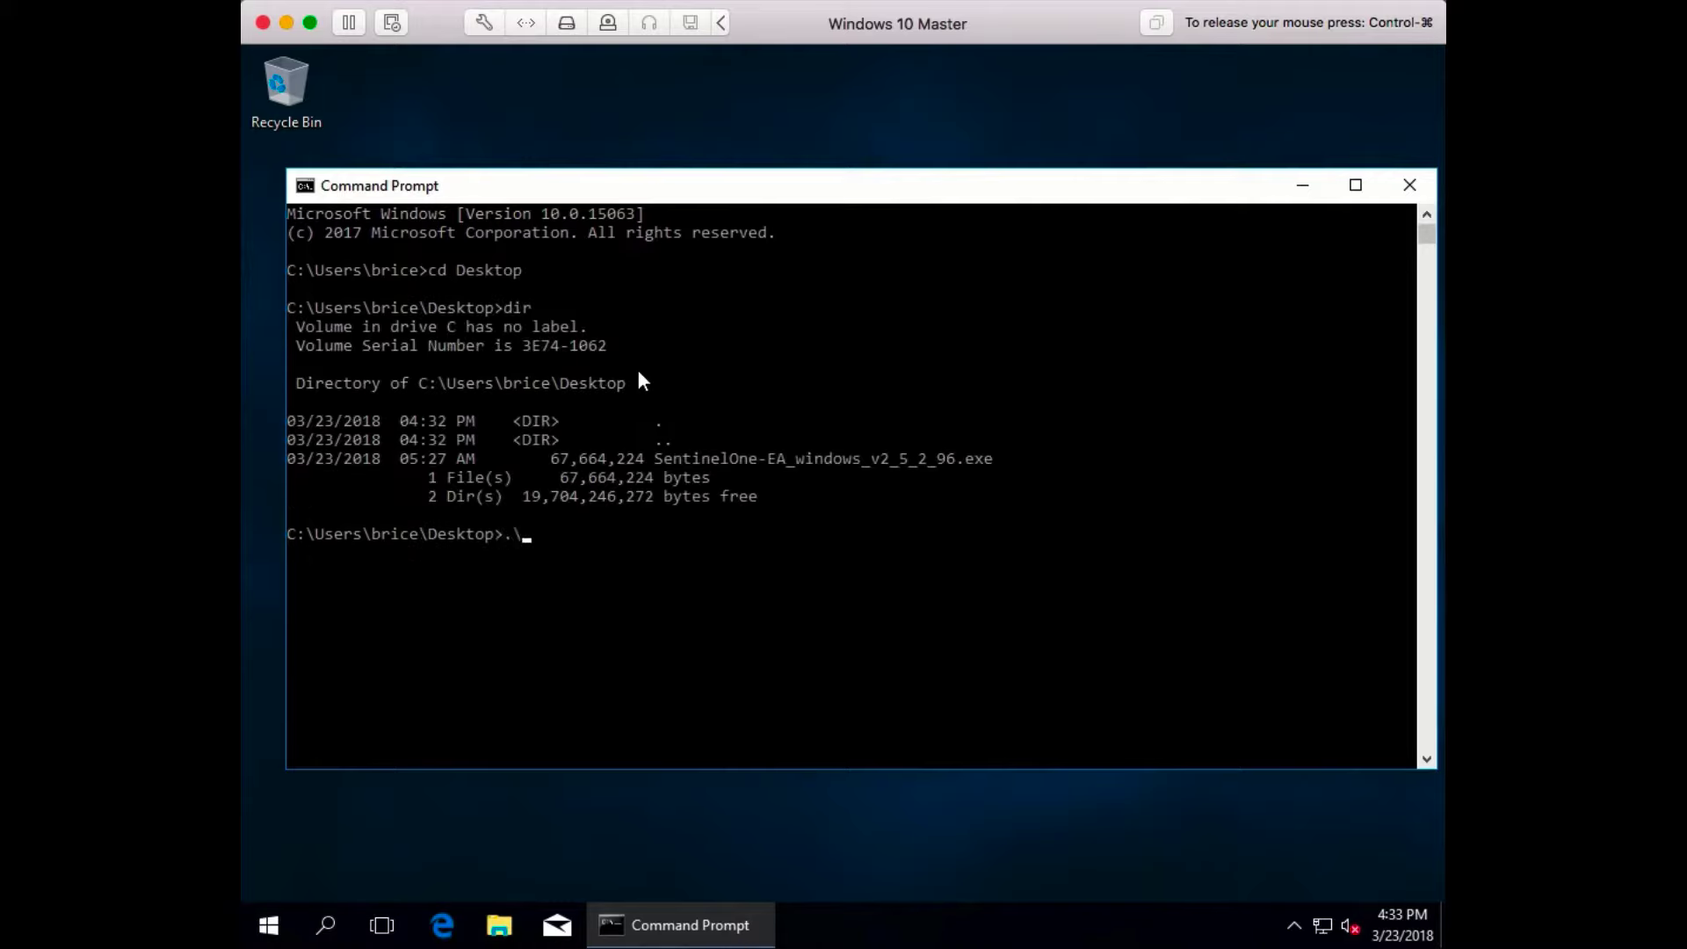
{"action": "key", "text": "Tab"}
{"action": "type", "text": "/"}
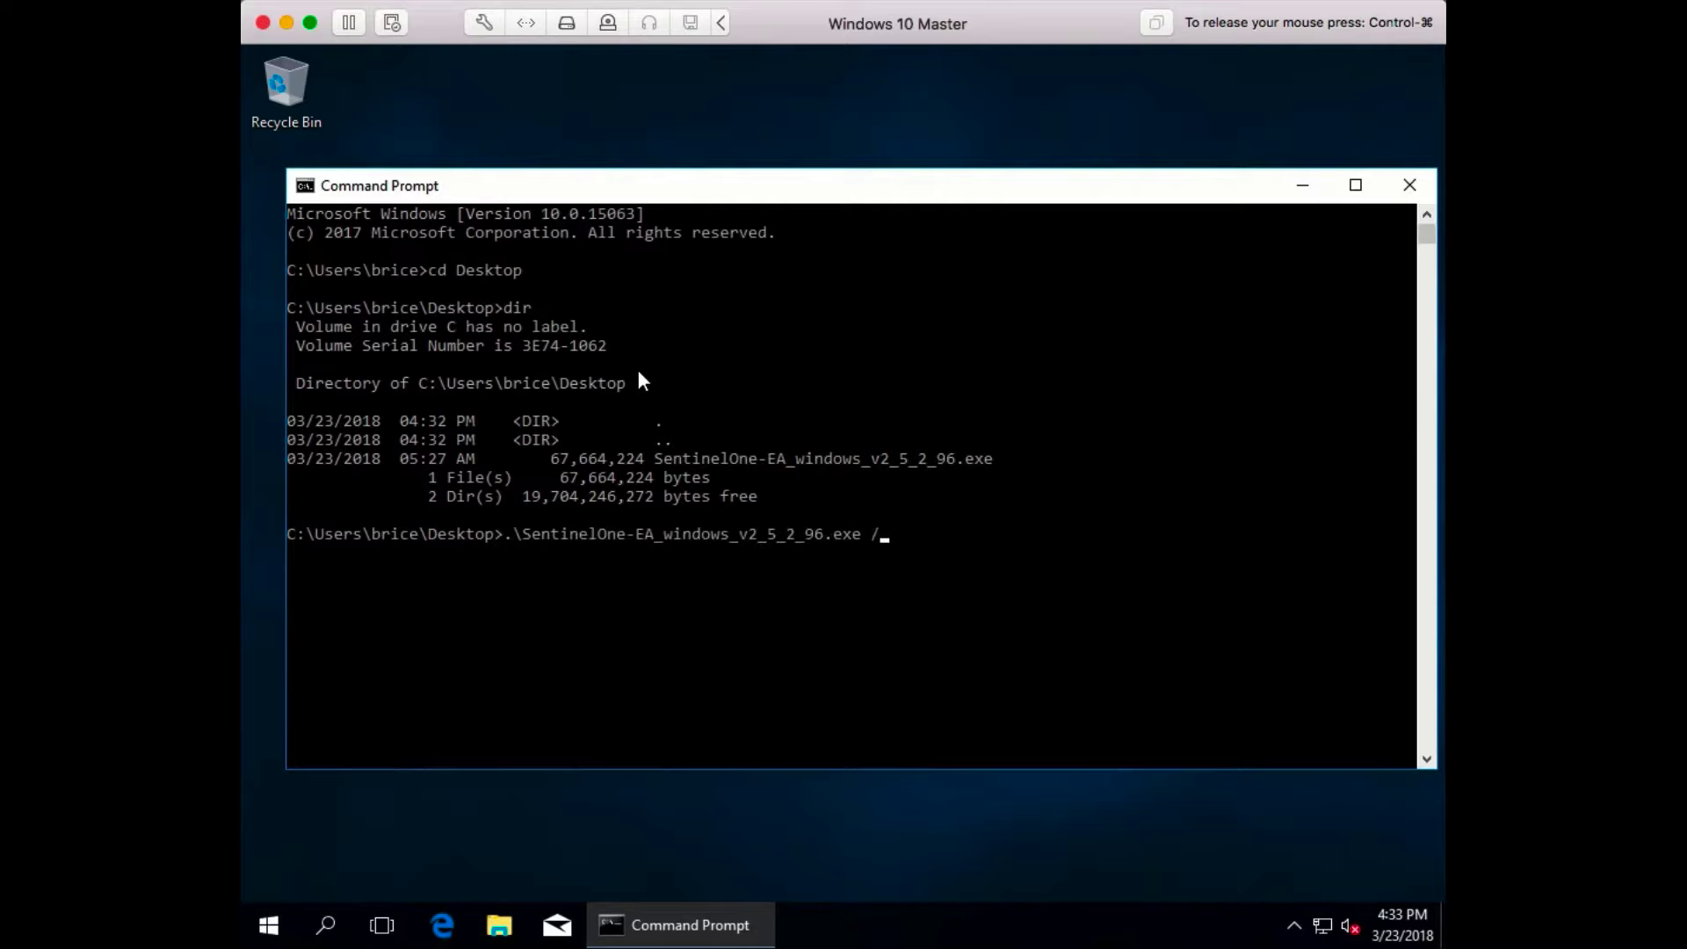
{"action": "type", "text": "VDI"}
{"action": "key", "text": "Return"}
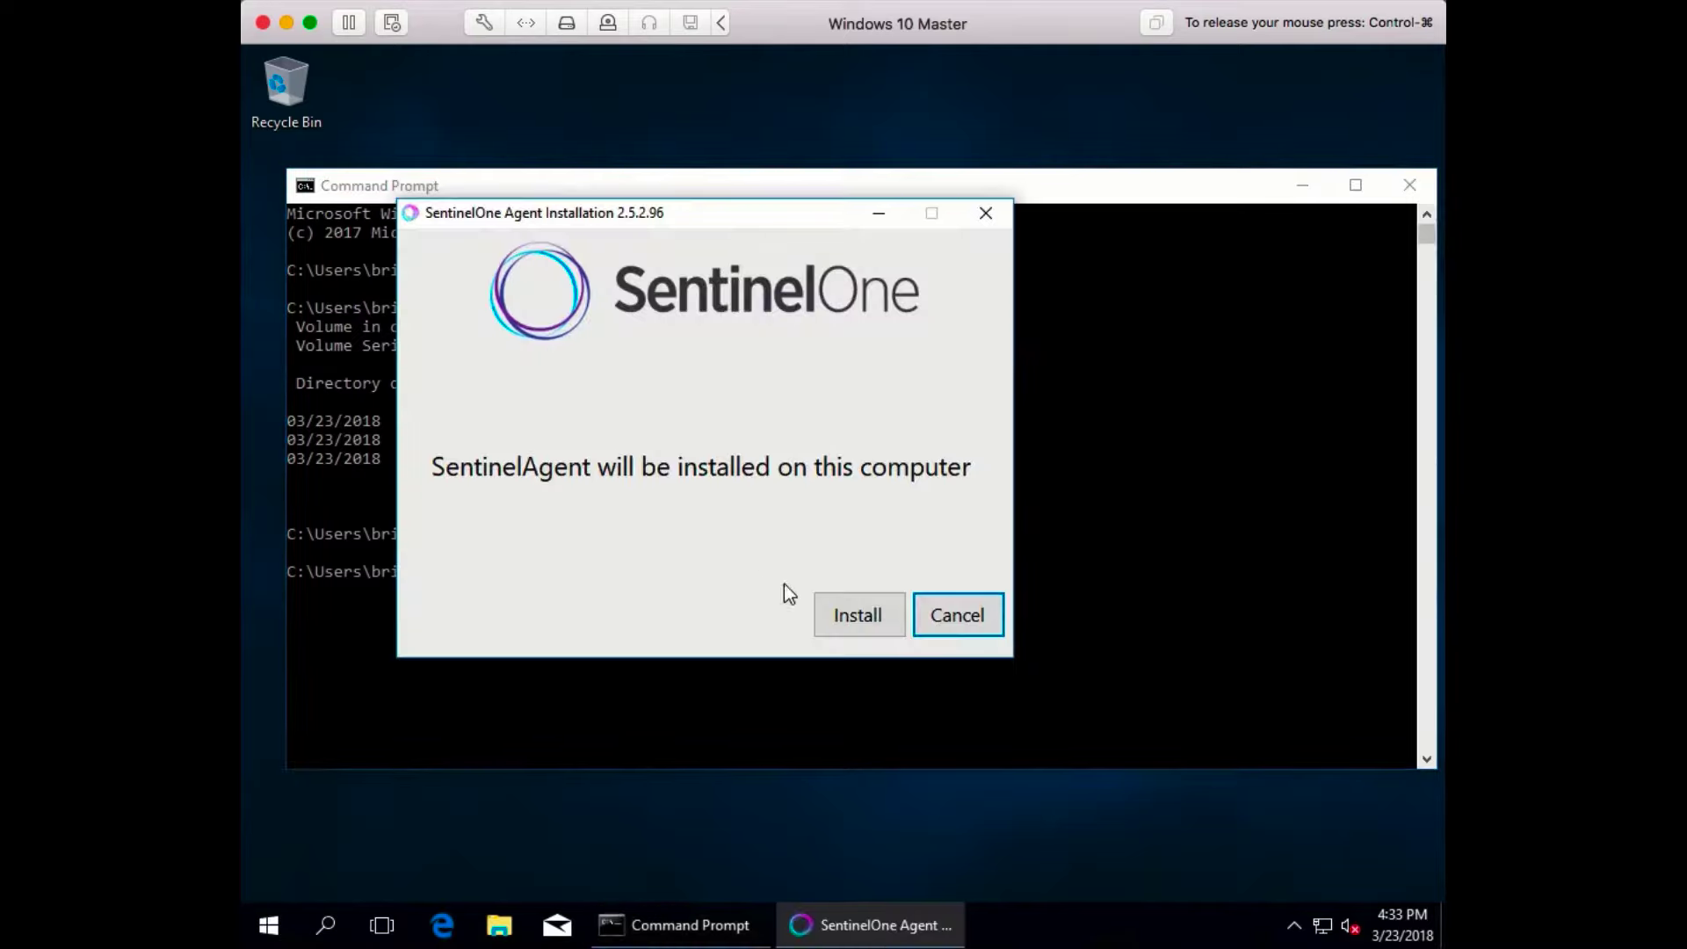
{"action": "left_click", "coordinate": [863, 625]}
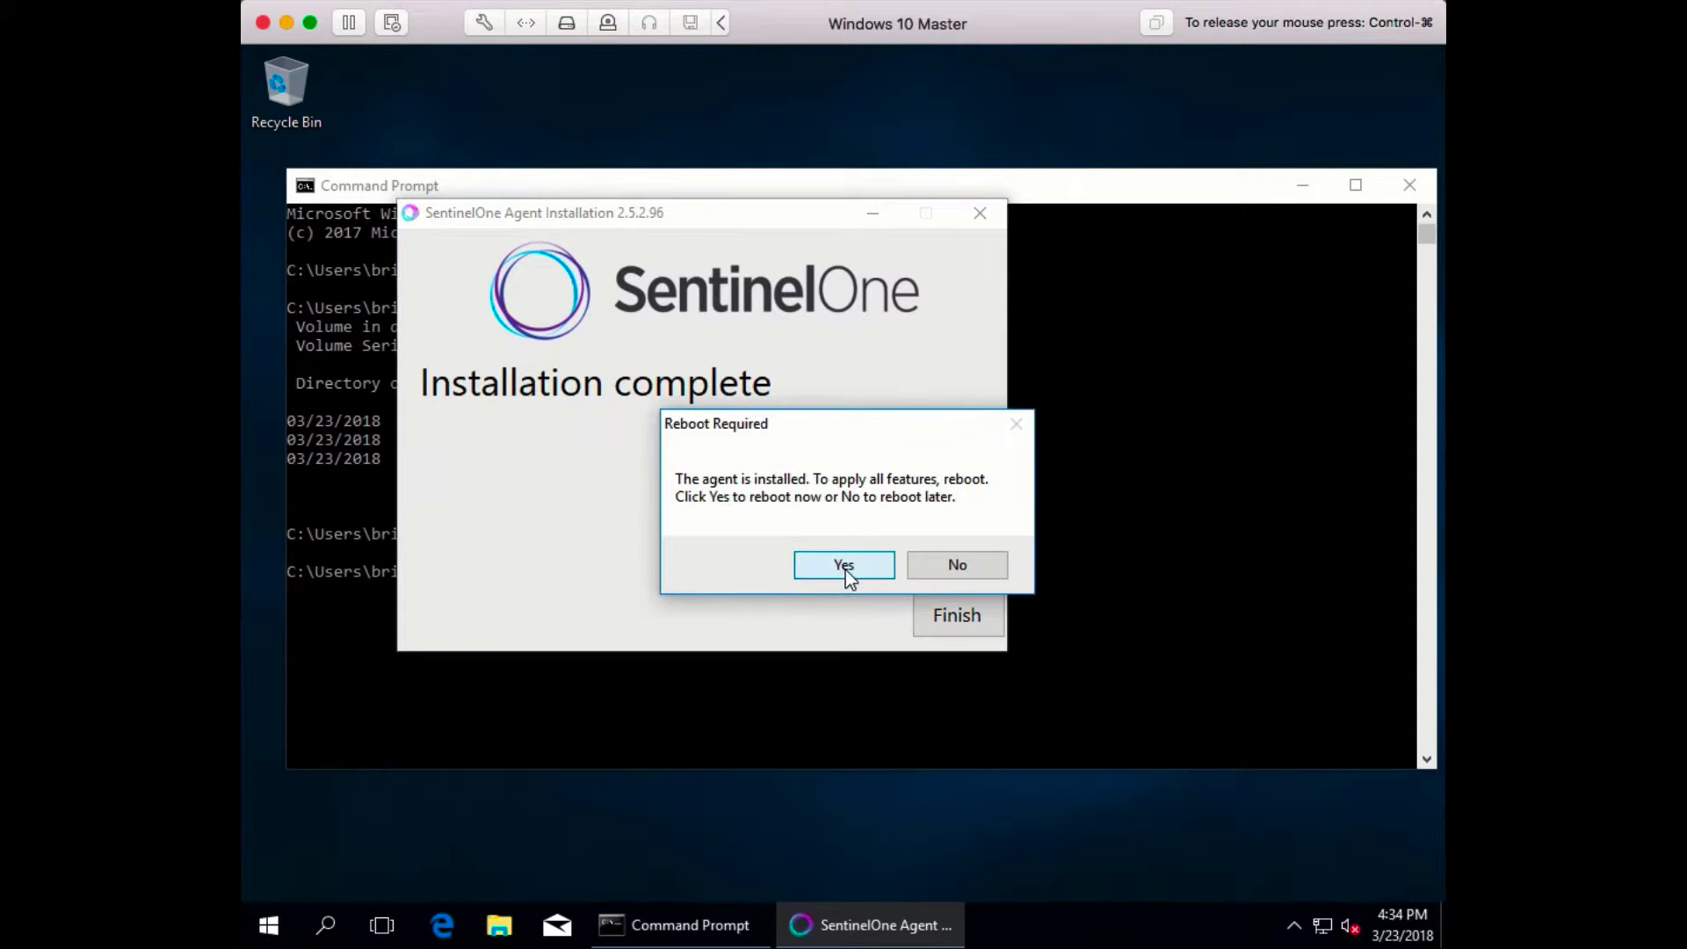
{"action": "left_click", "coordinate": [844, 566]}
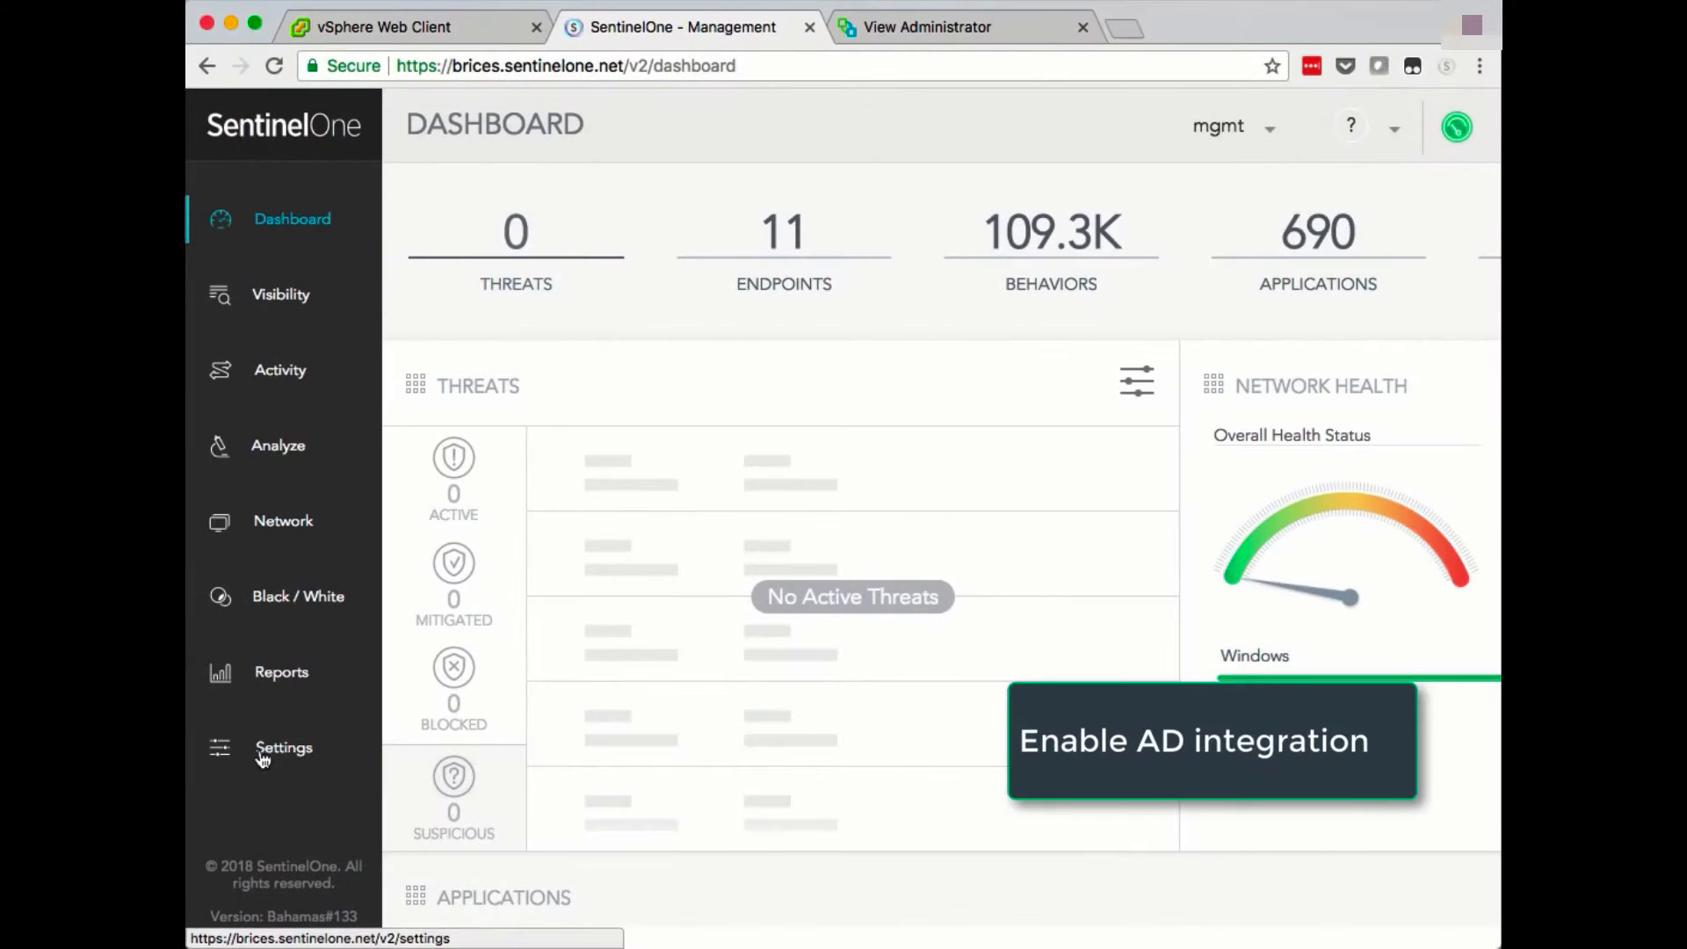
In the SentinelOne management console, enable the Active Directory integration, test the connection and save the change
{"action": "left_click", "coordinate": [262, 755]}
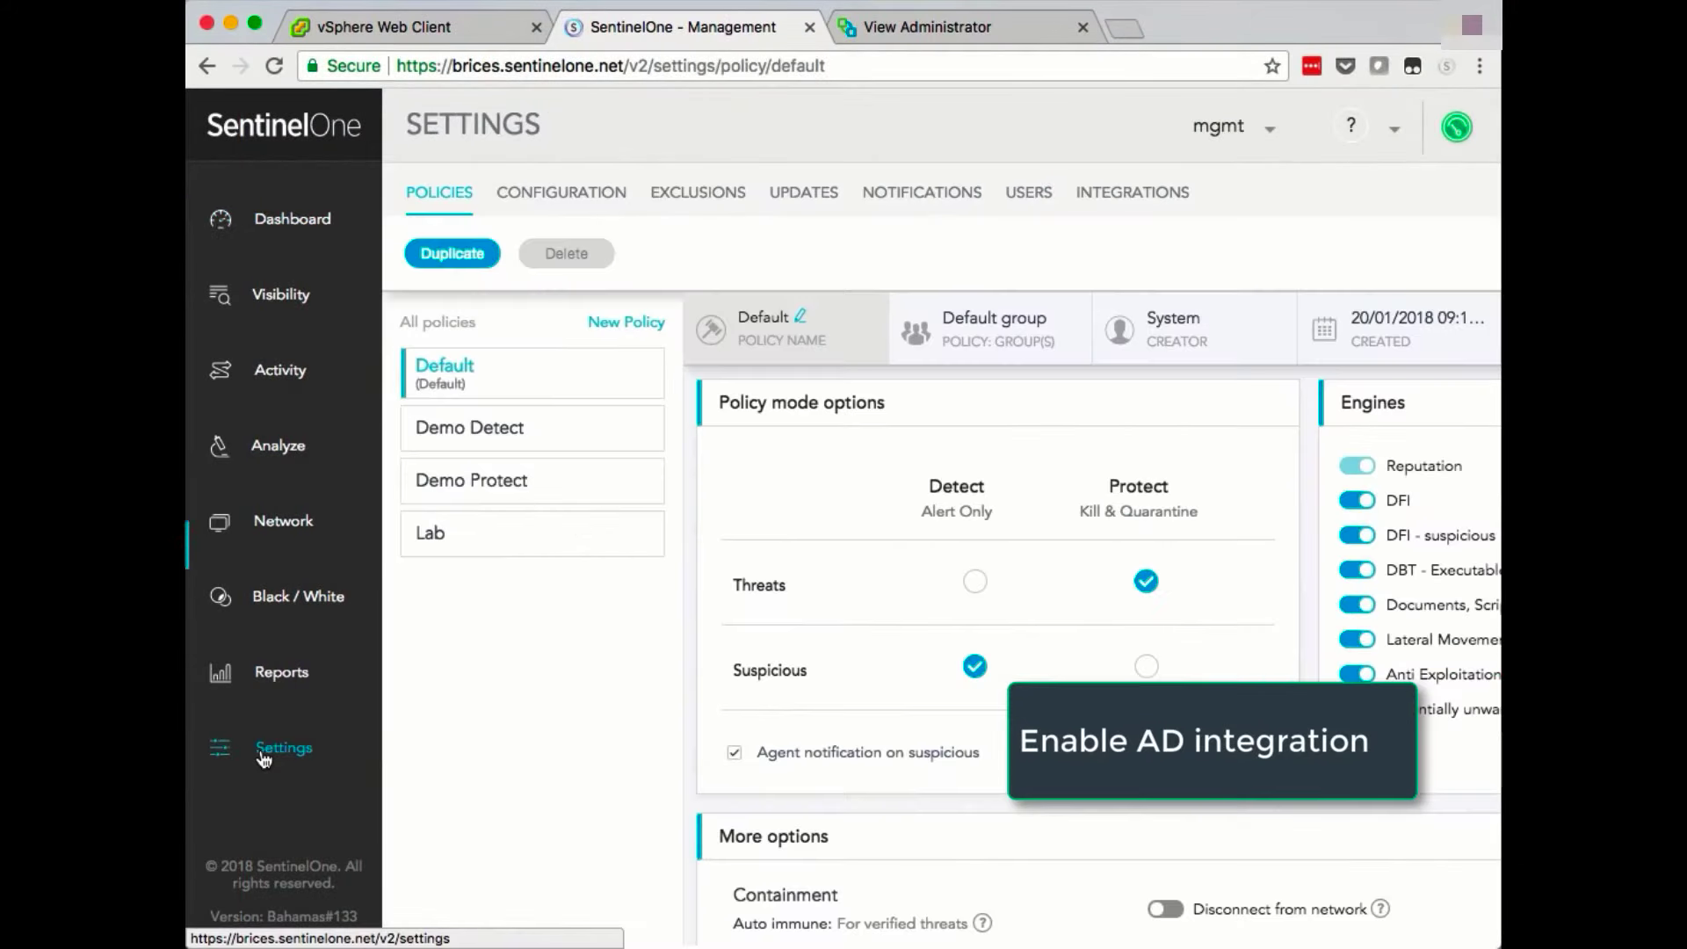
{"action": "left_click", "coordinate": [1123, 192]}
{"action": "left_click", "coordinate": [626, 237]}
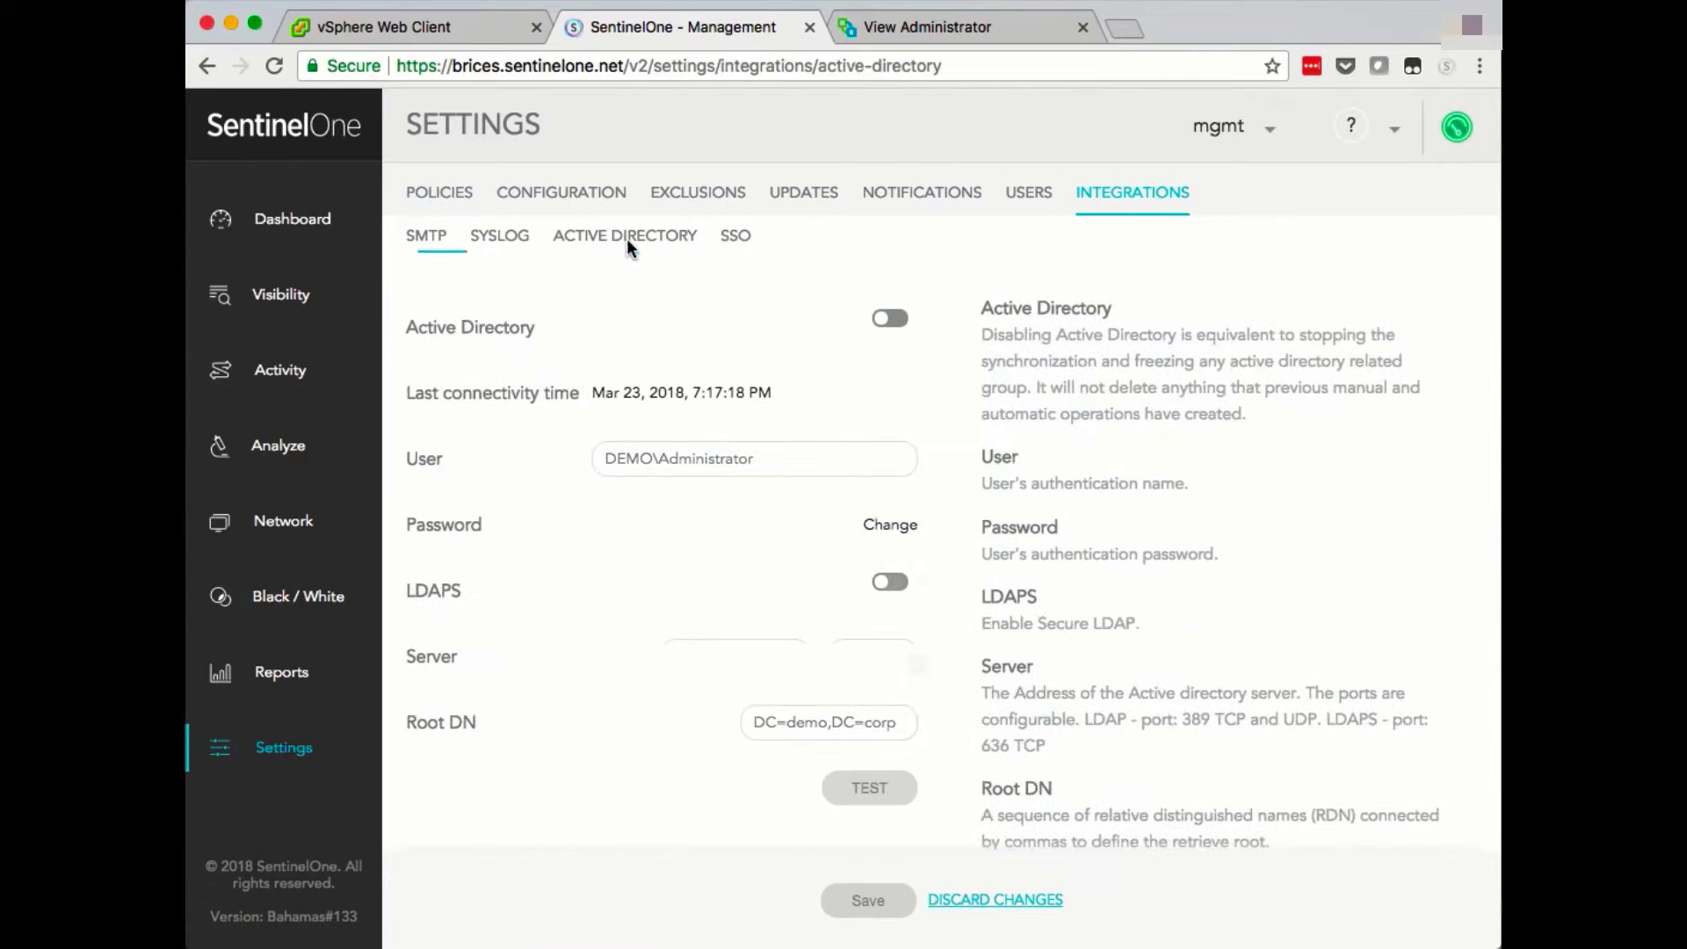
{"action": "left_click", "coordinate": [892, 318]}
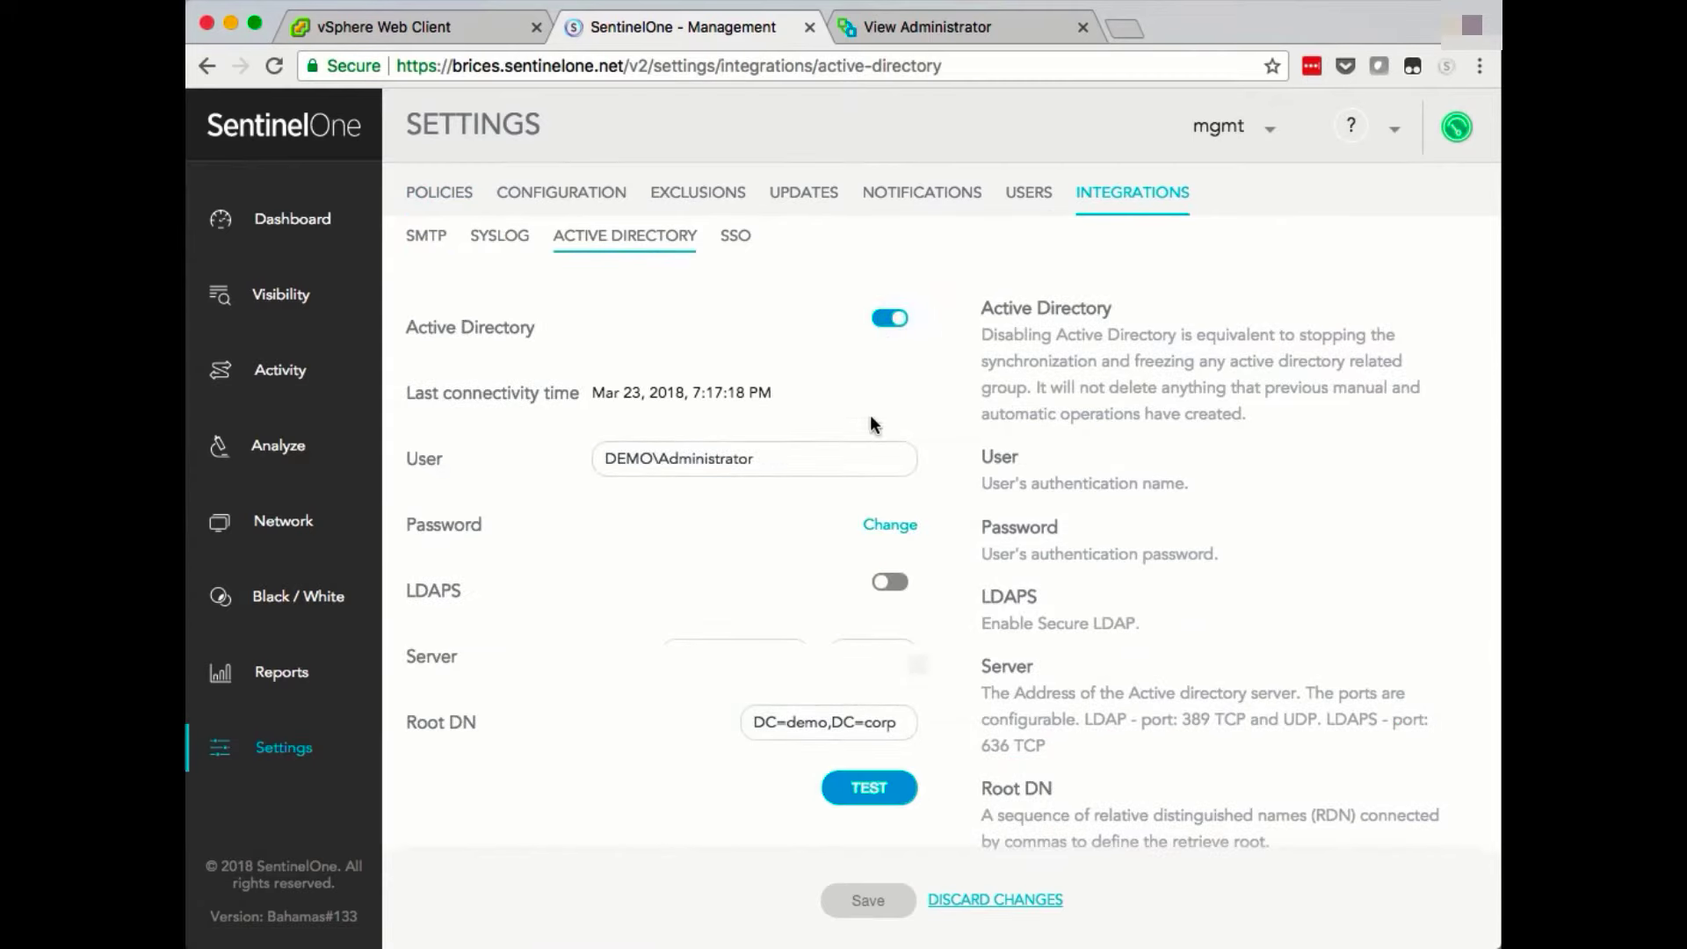
{"action": "left_click", "coordinate": [851, 788]}
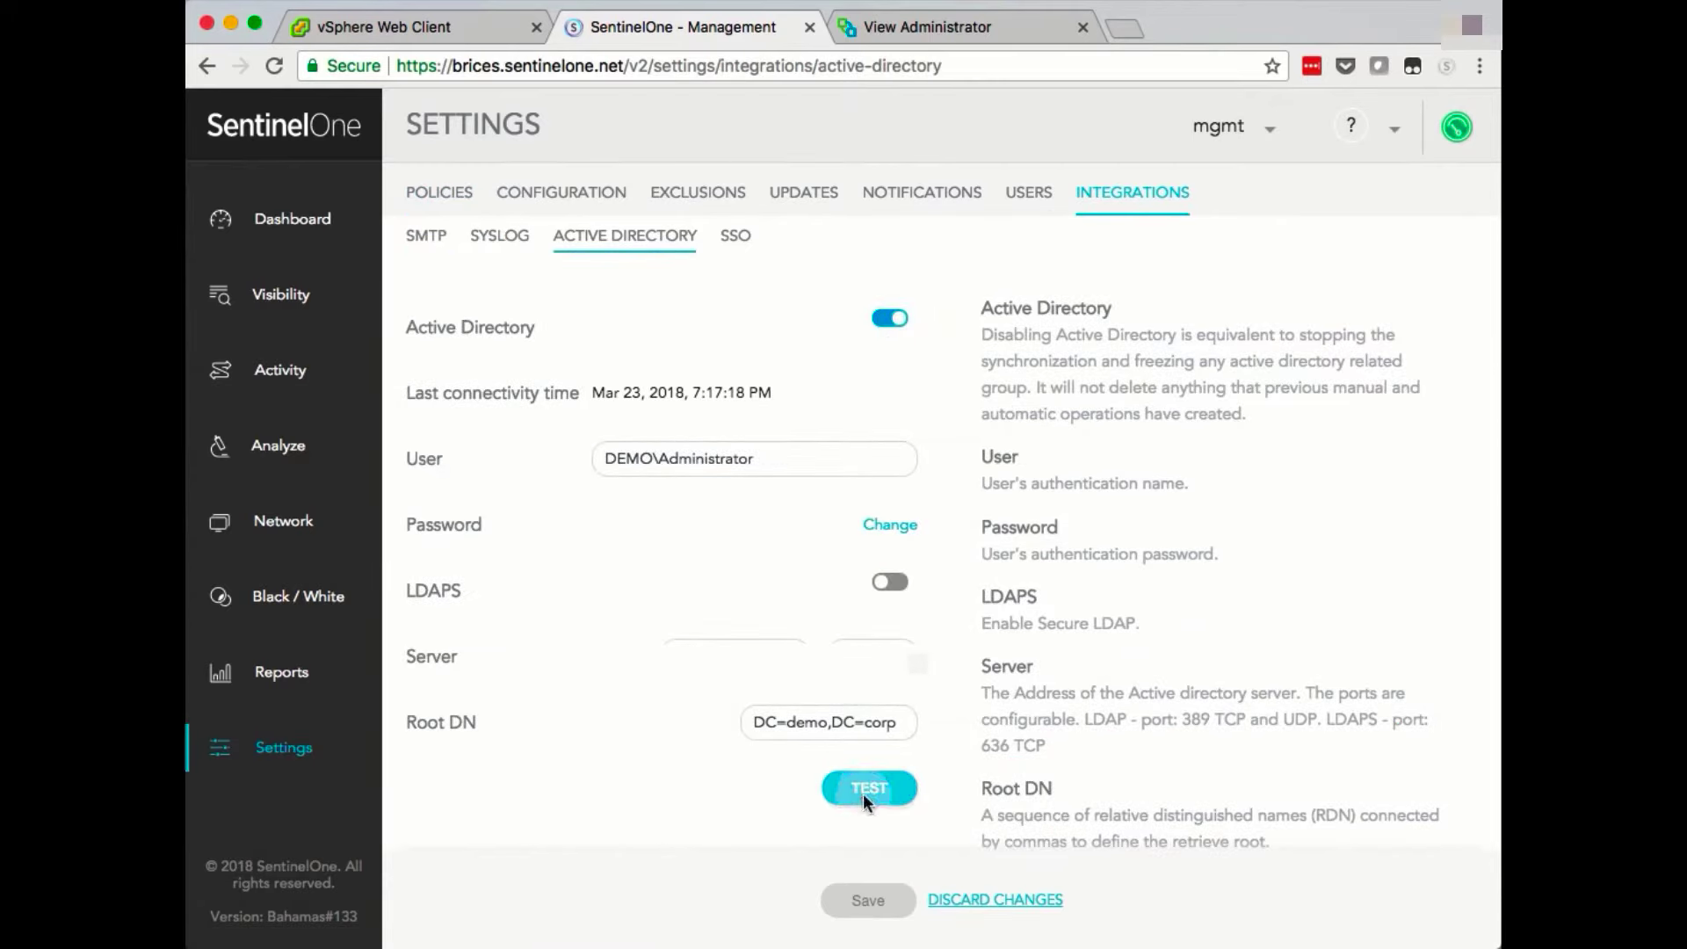
{"action": "left_click", "coordinate": [865, 900]}
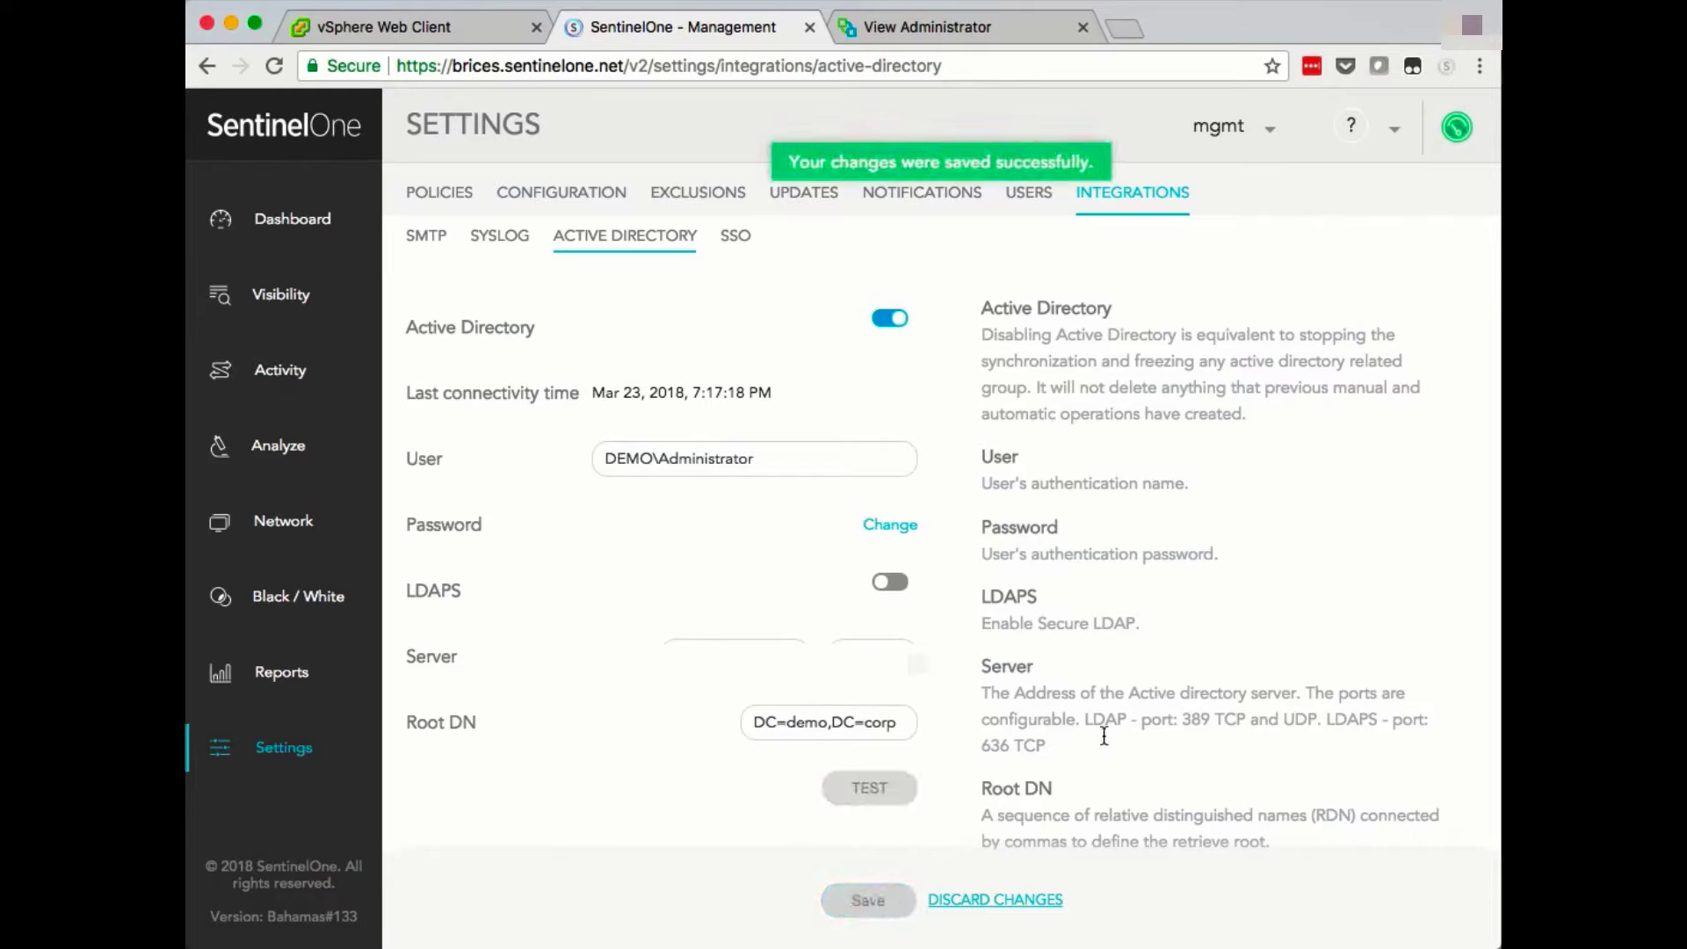
{"action": "left_click", "coordinate": [318, 223]}
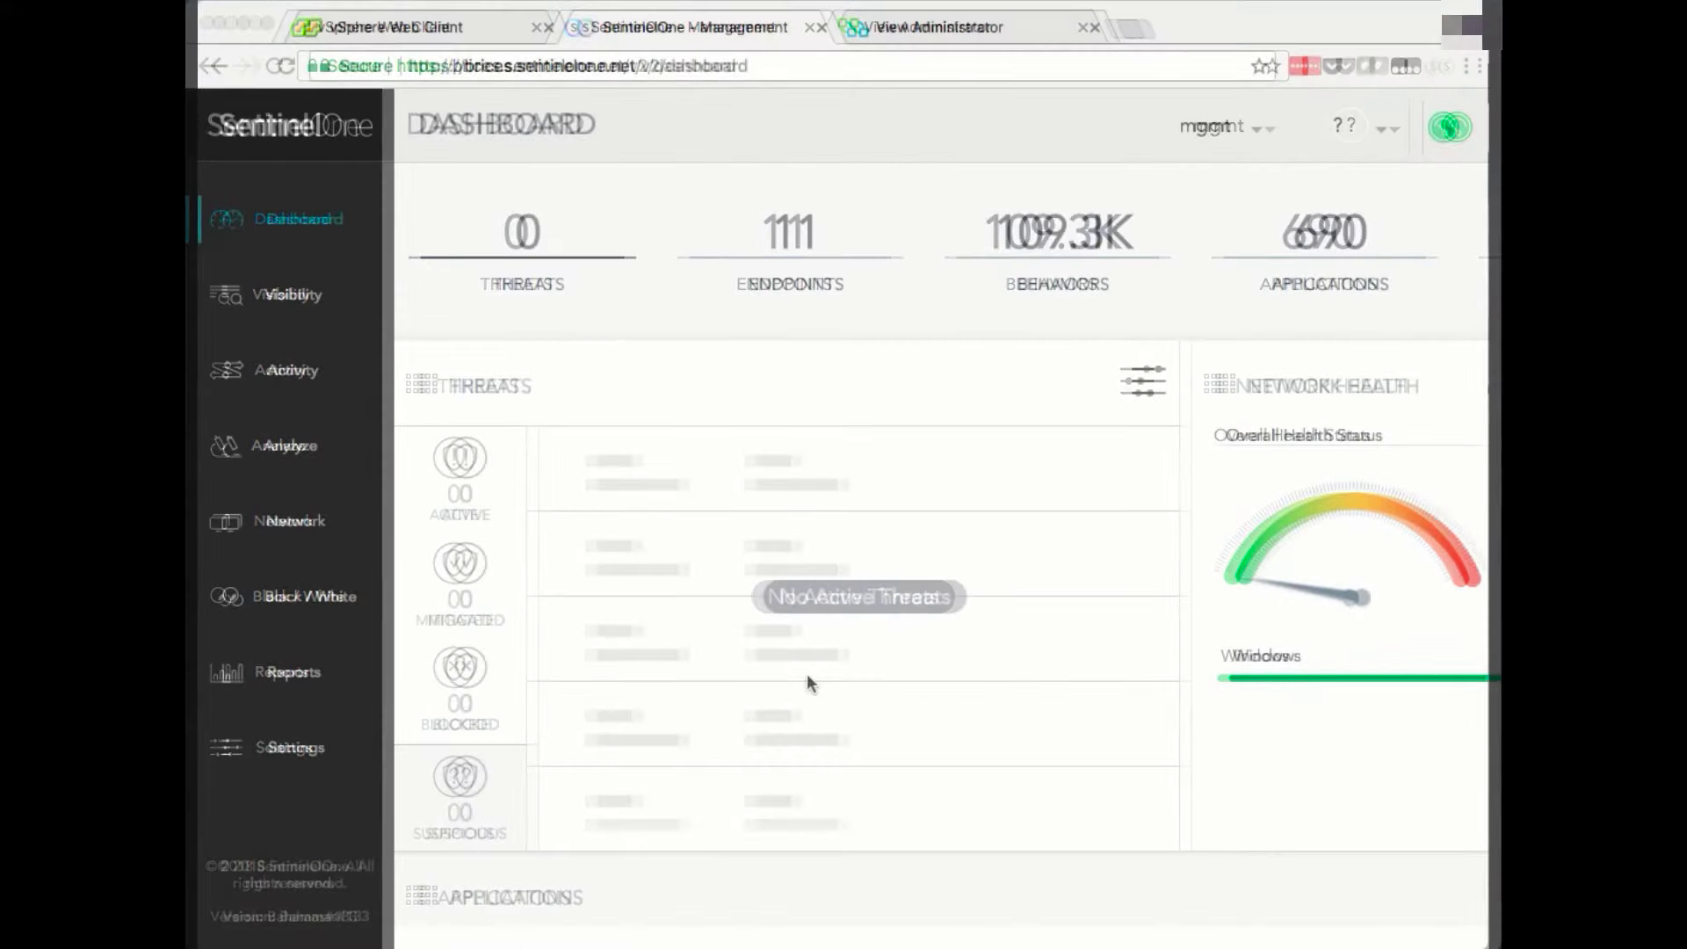
Create a new policy in the settings and name it VDI
{"action": "left_click", "coordinate": [297, 754]}
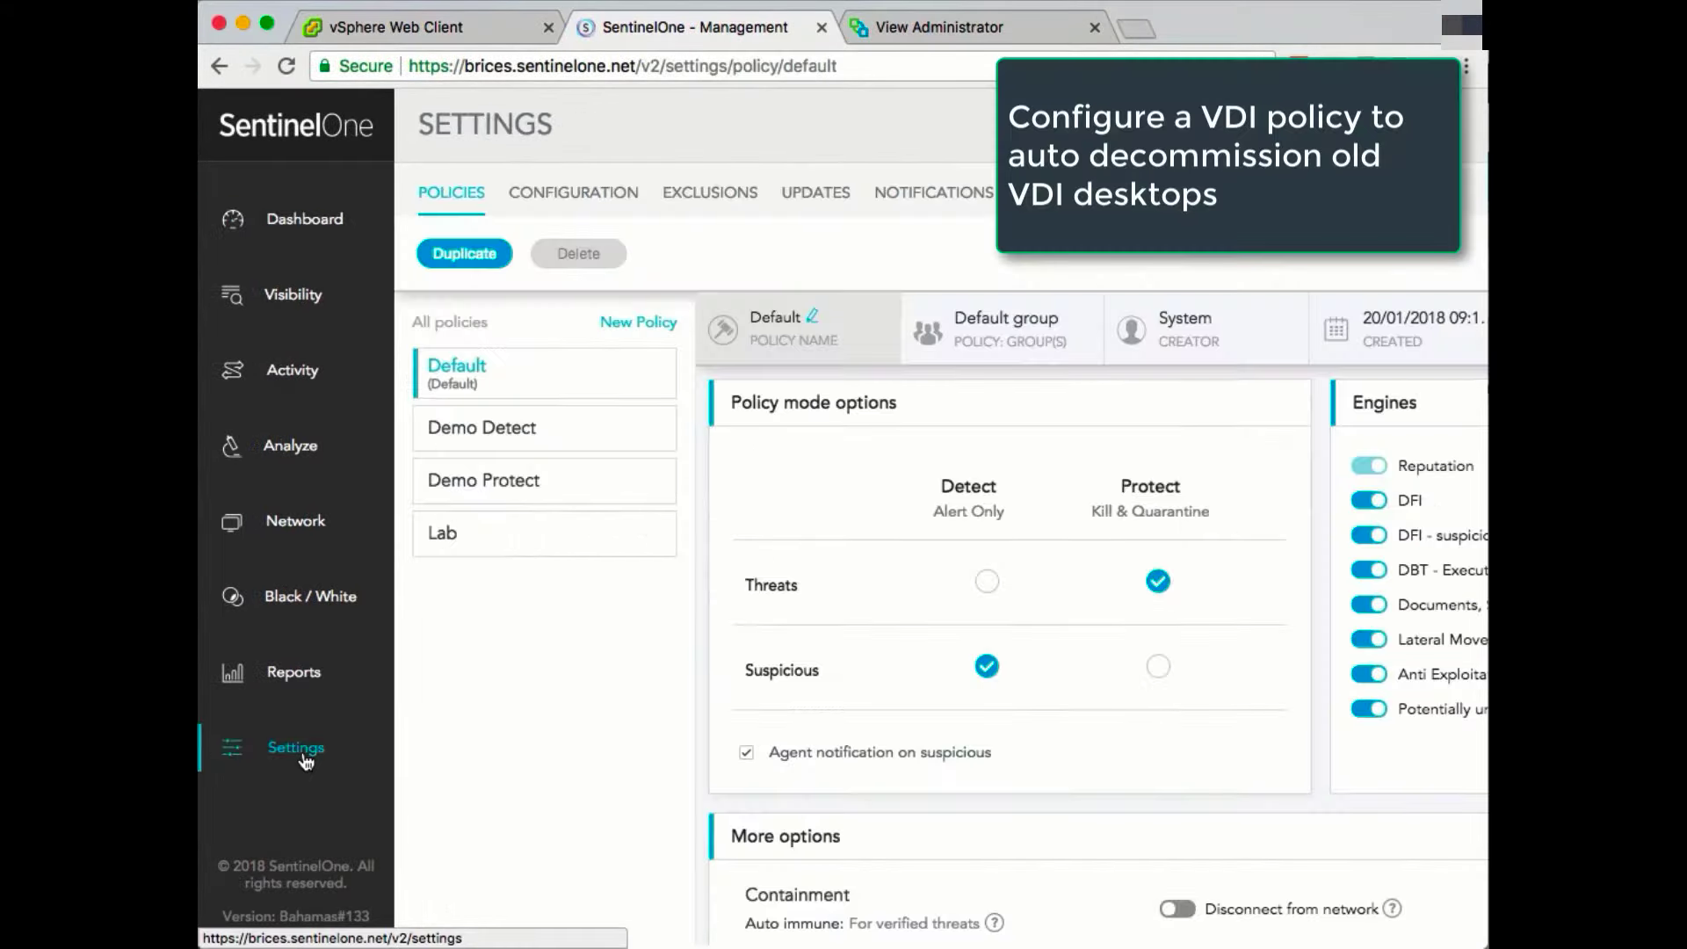
{"action": "left_click", "coordinate": [648, 323]}
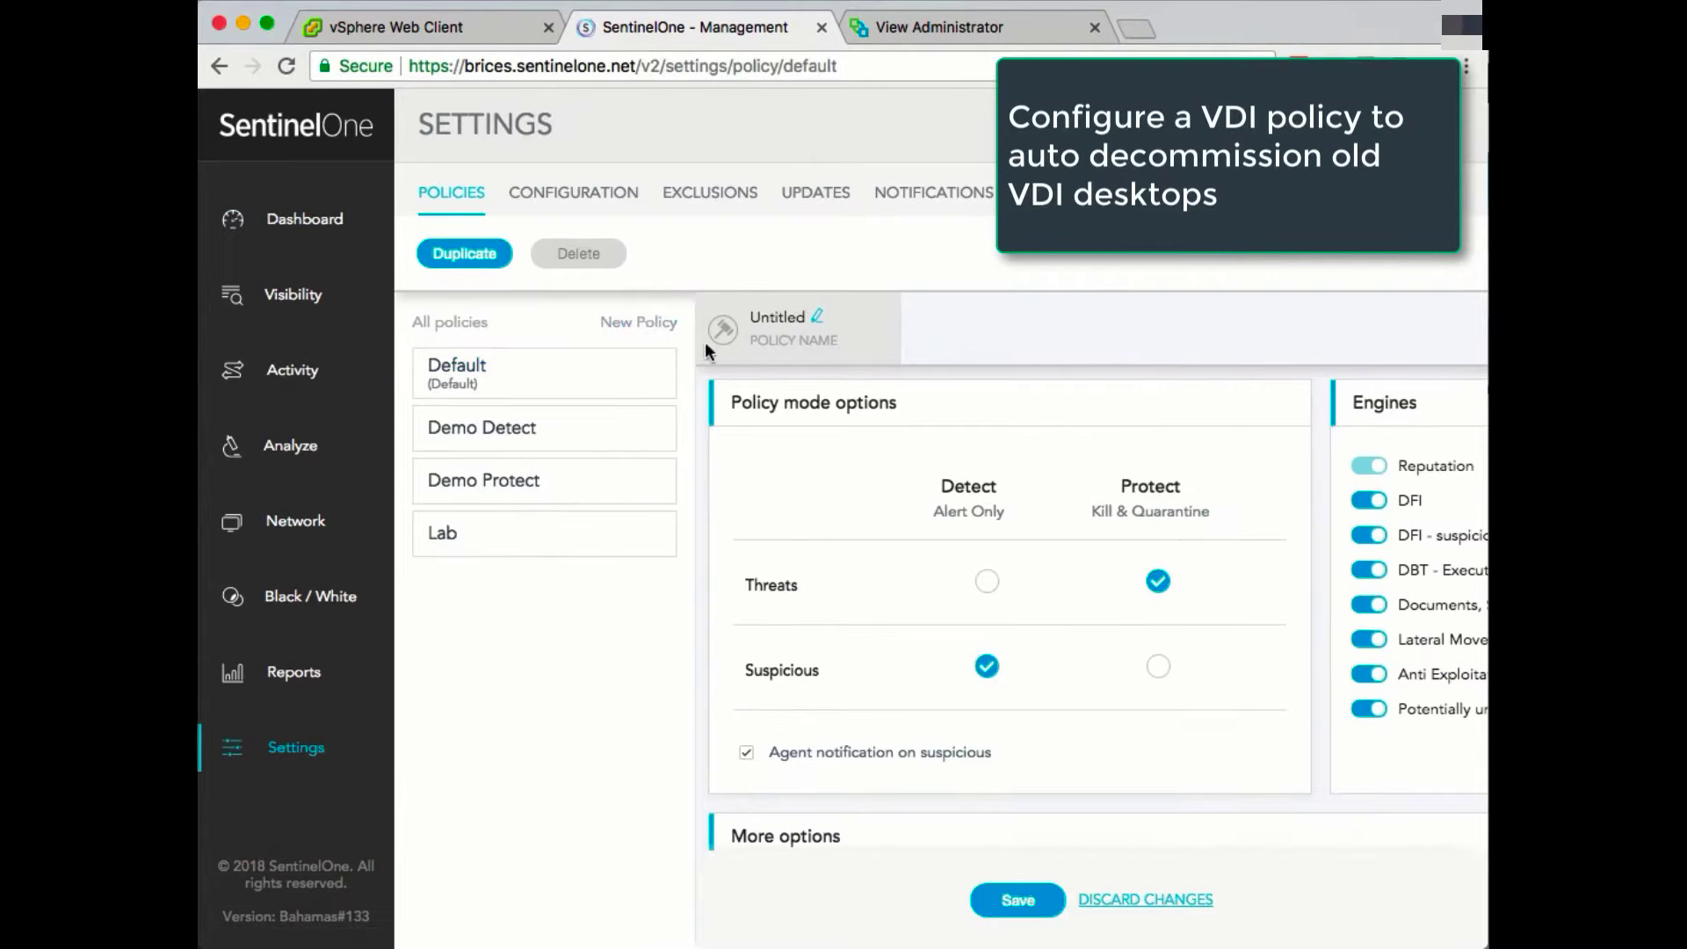
{"action": "left_click", "coordinate": [825, 317]}
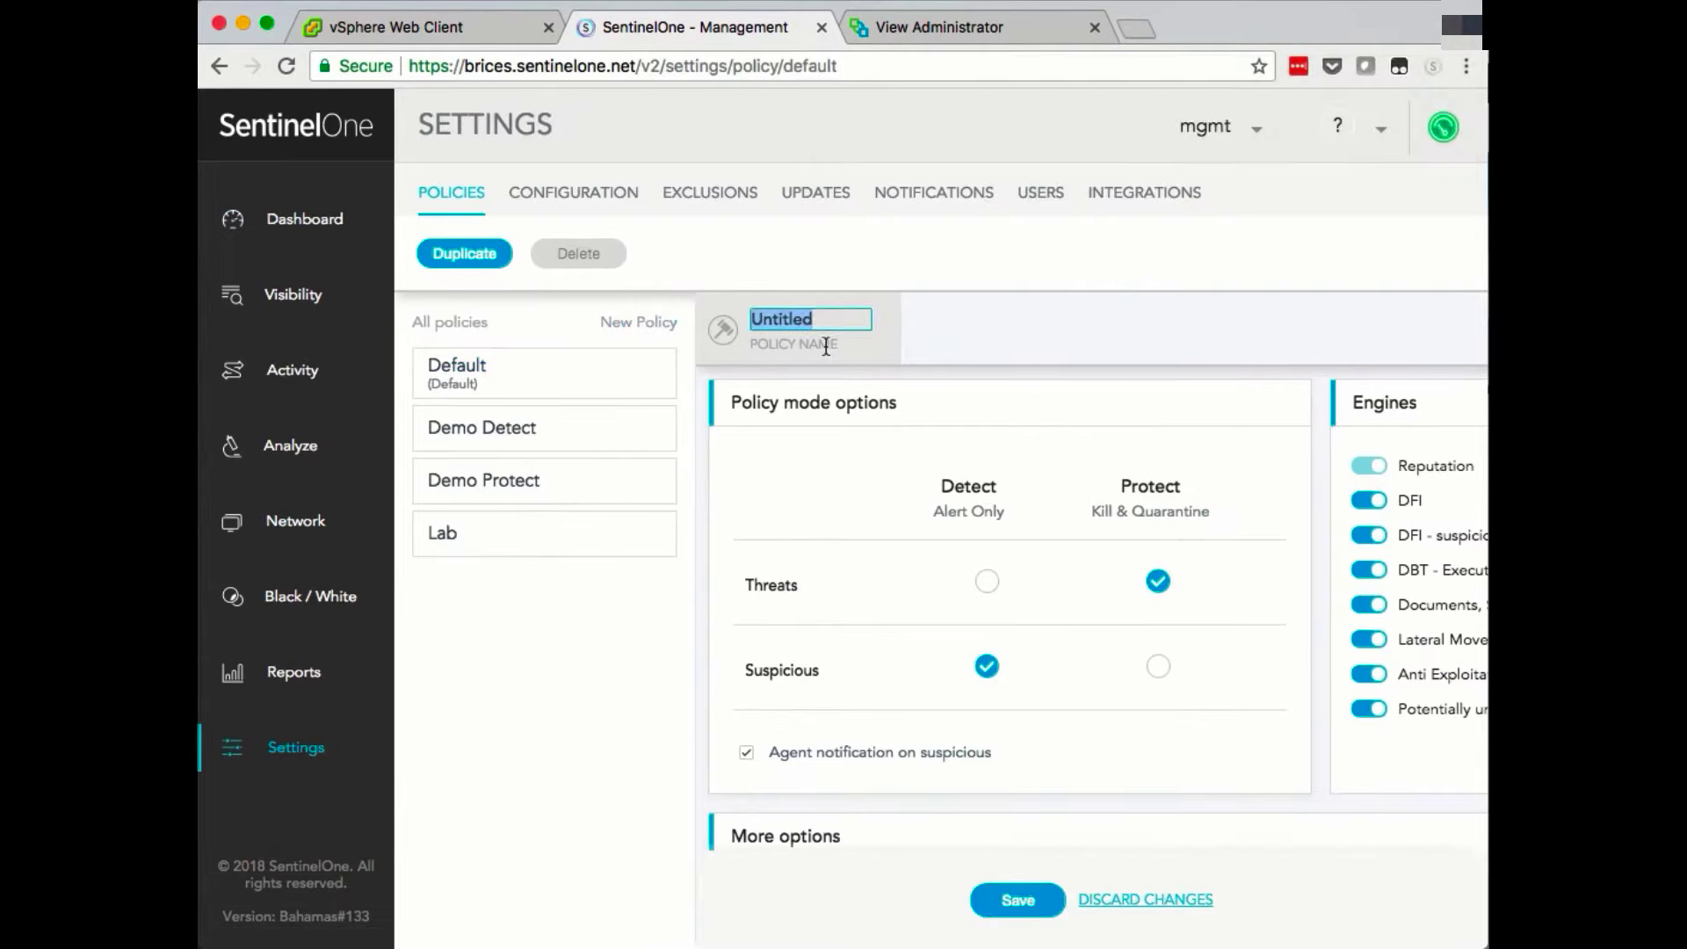
{"action": "type", "text": "VDI"}
{"action": "key", "text": "Return"}
Set the VDI policy's auto decommission to 5 days offline and save the policy
{"action": "scroll", "coordinate": [1015, 494], "scroll_direction": "down", "scroll_amount": 3}
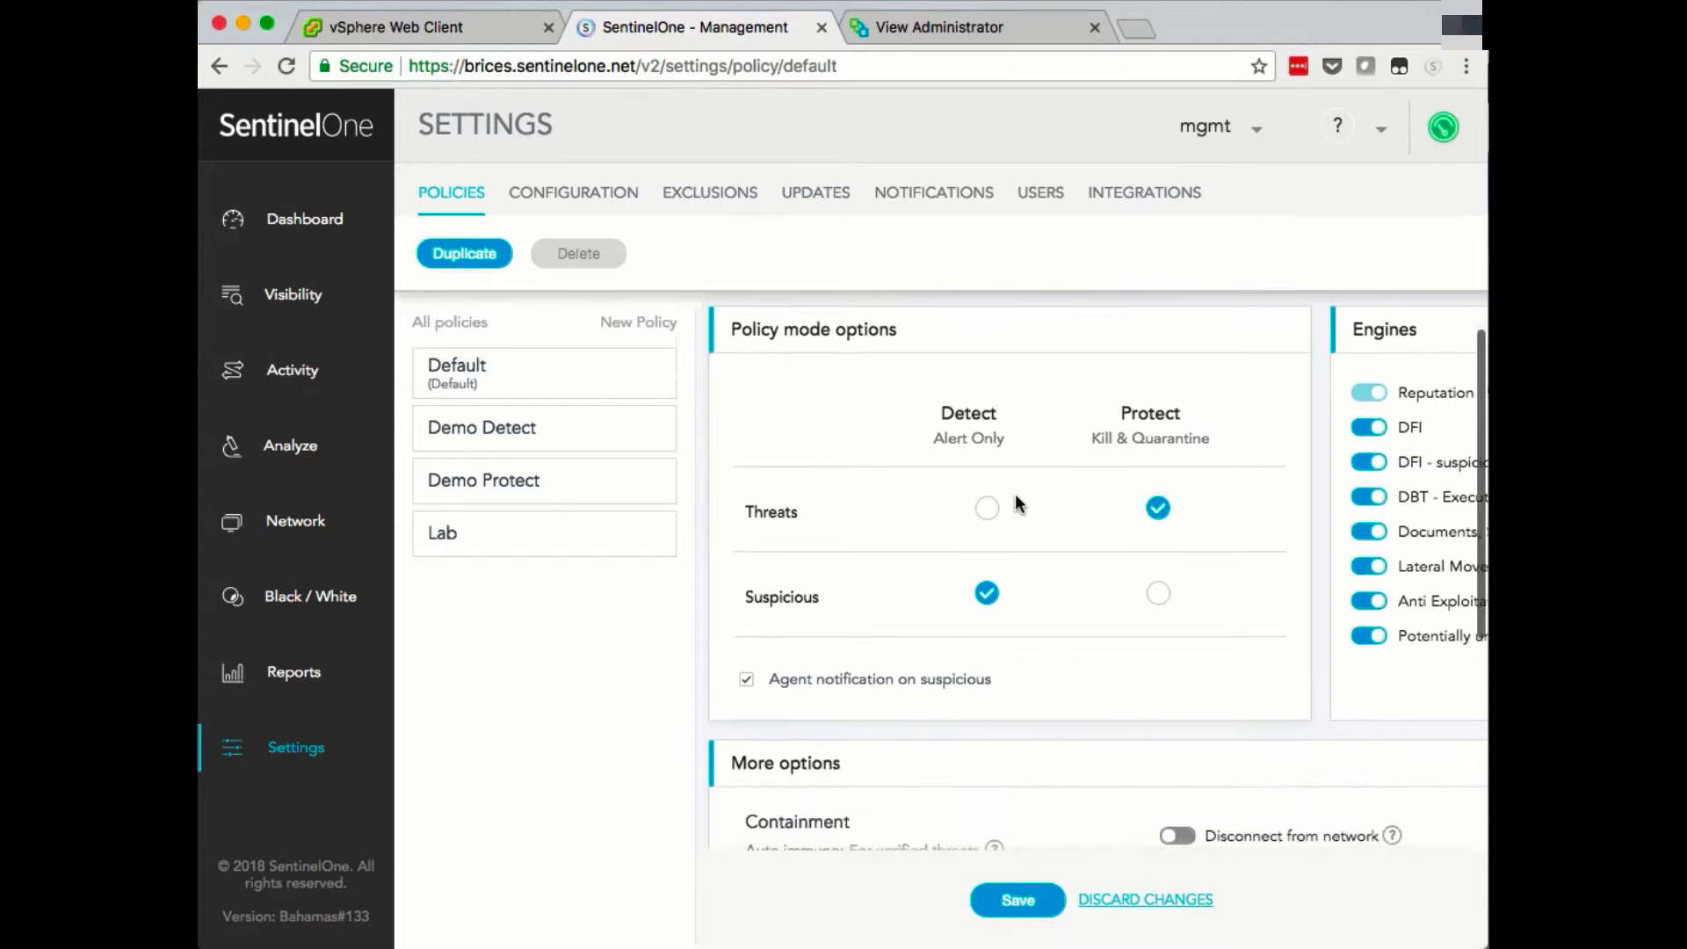
{"action": "scroll", "coordinate": [1024, 558], "scroll_direction": "down", "scroll_amount": 3}
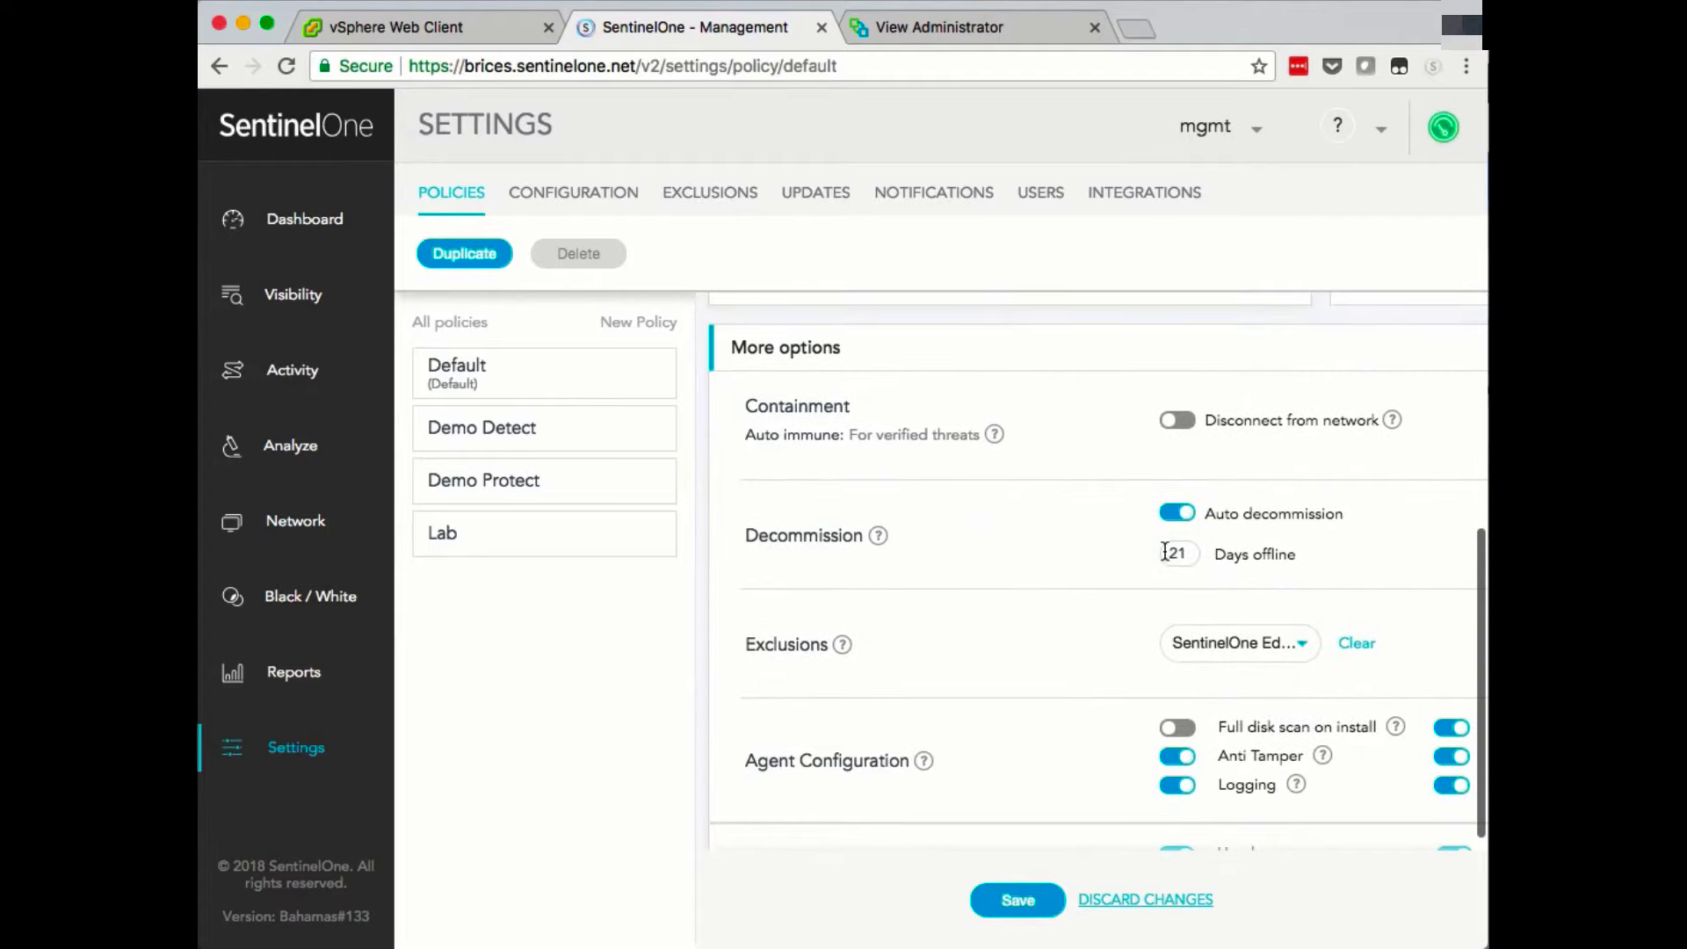
{"action": "left_click_drag", "start_coordinate": [1164, 552], "coordinate": [1191, 554]}
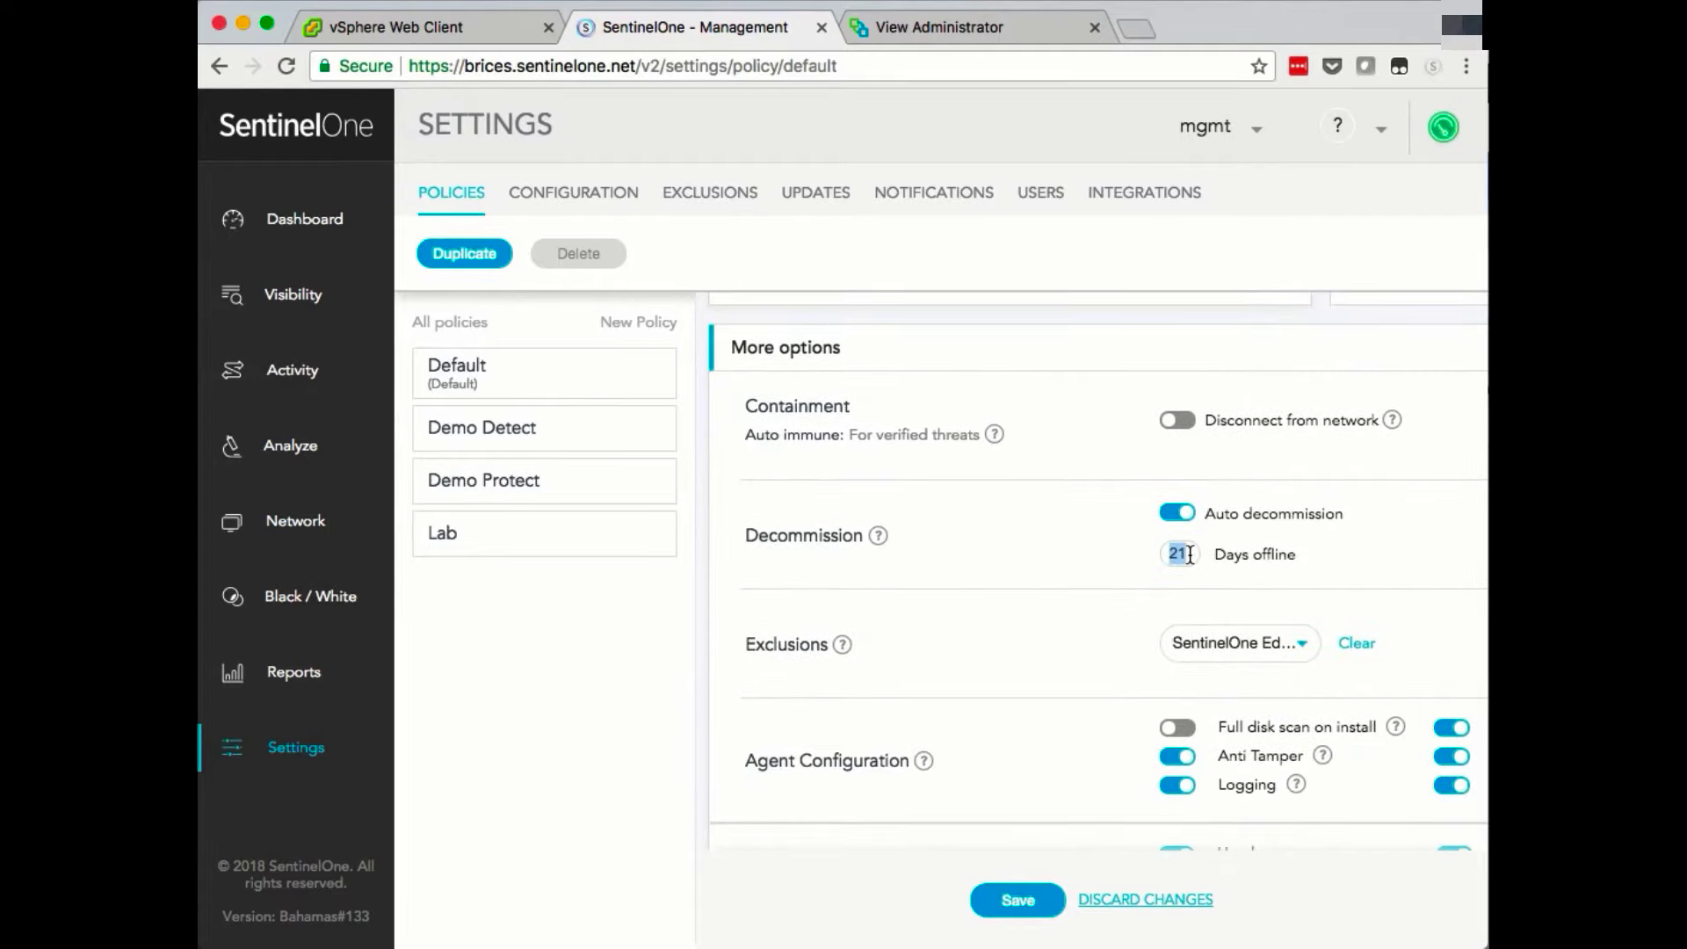
{"action": "type", "text": "5"}
{"action": "left_click", "coordinate": [1018, 901]}
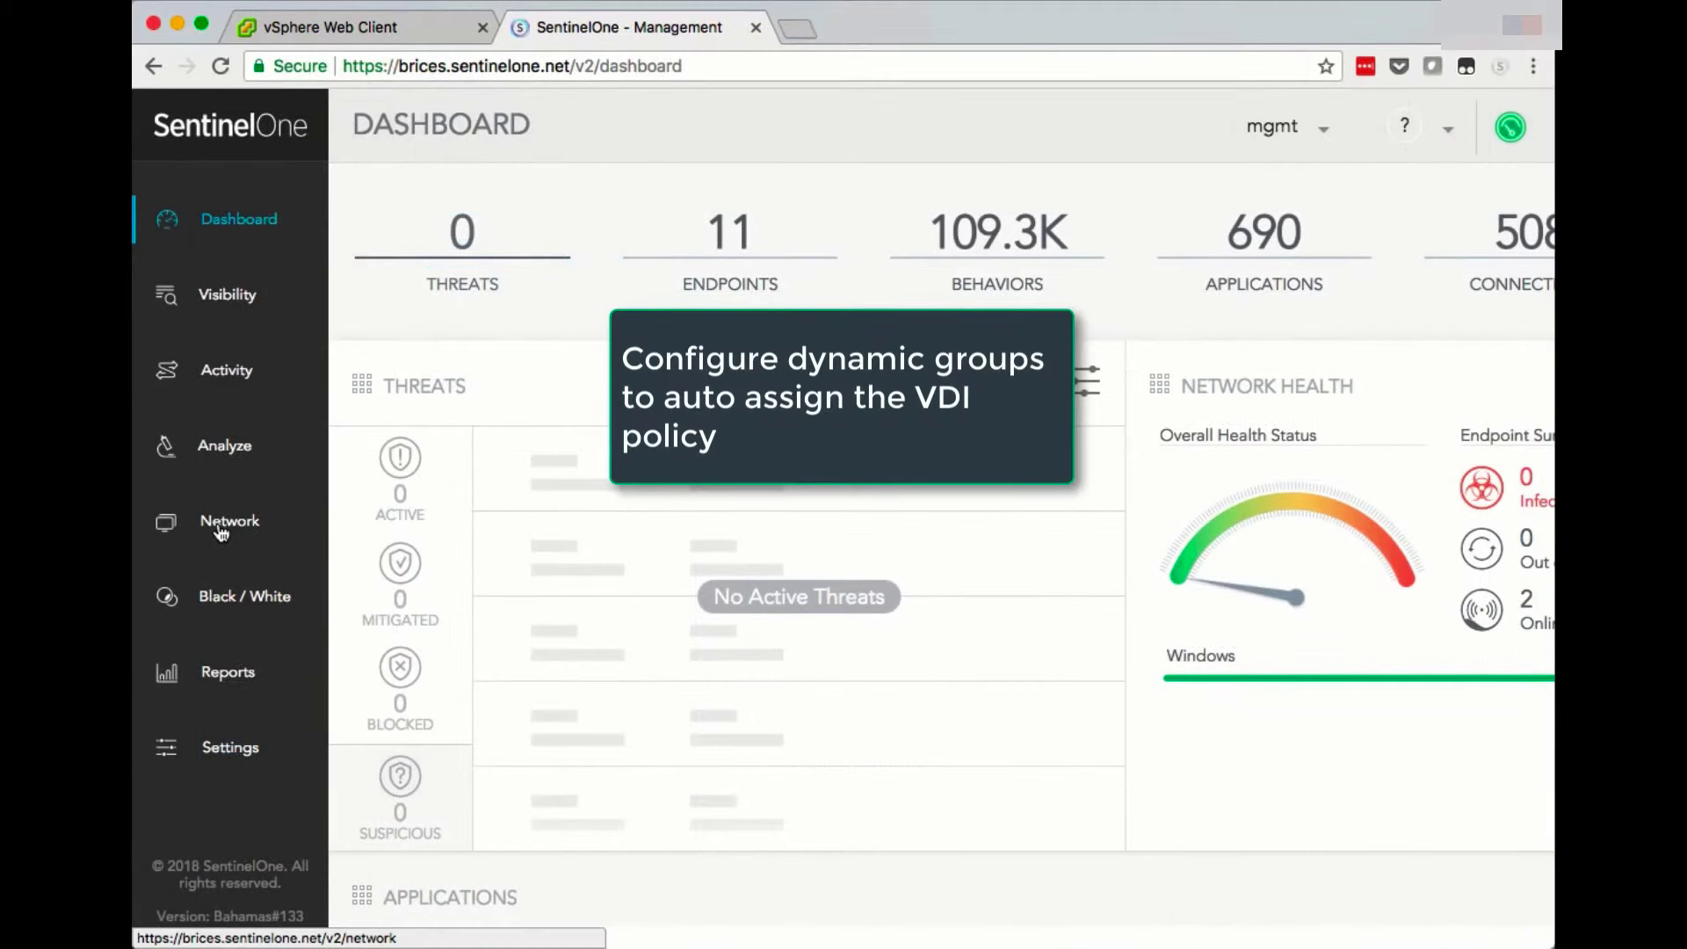
Start a new network group named VDI and assign the VDI policy to it
{"action": "left_click", "coordinate": [220, 527]}
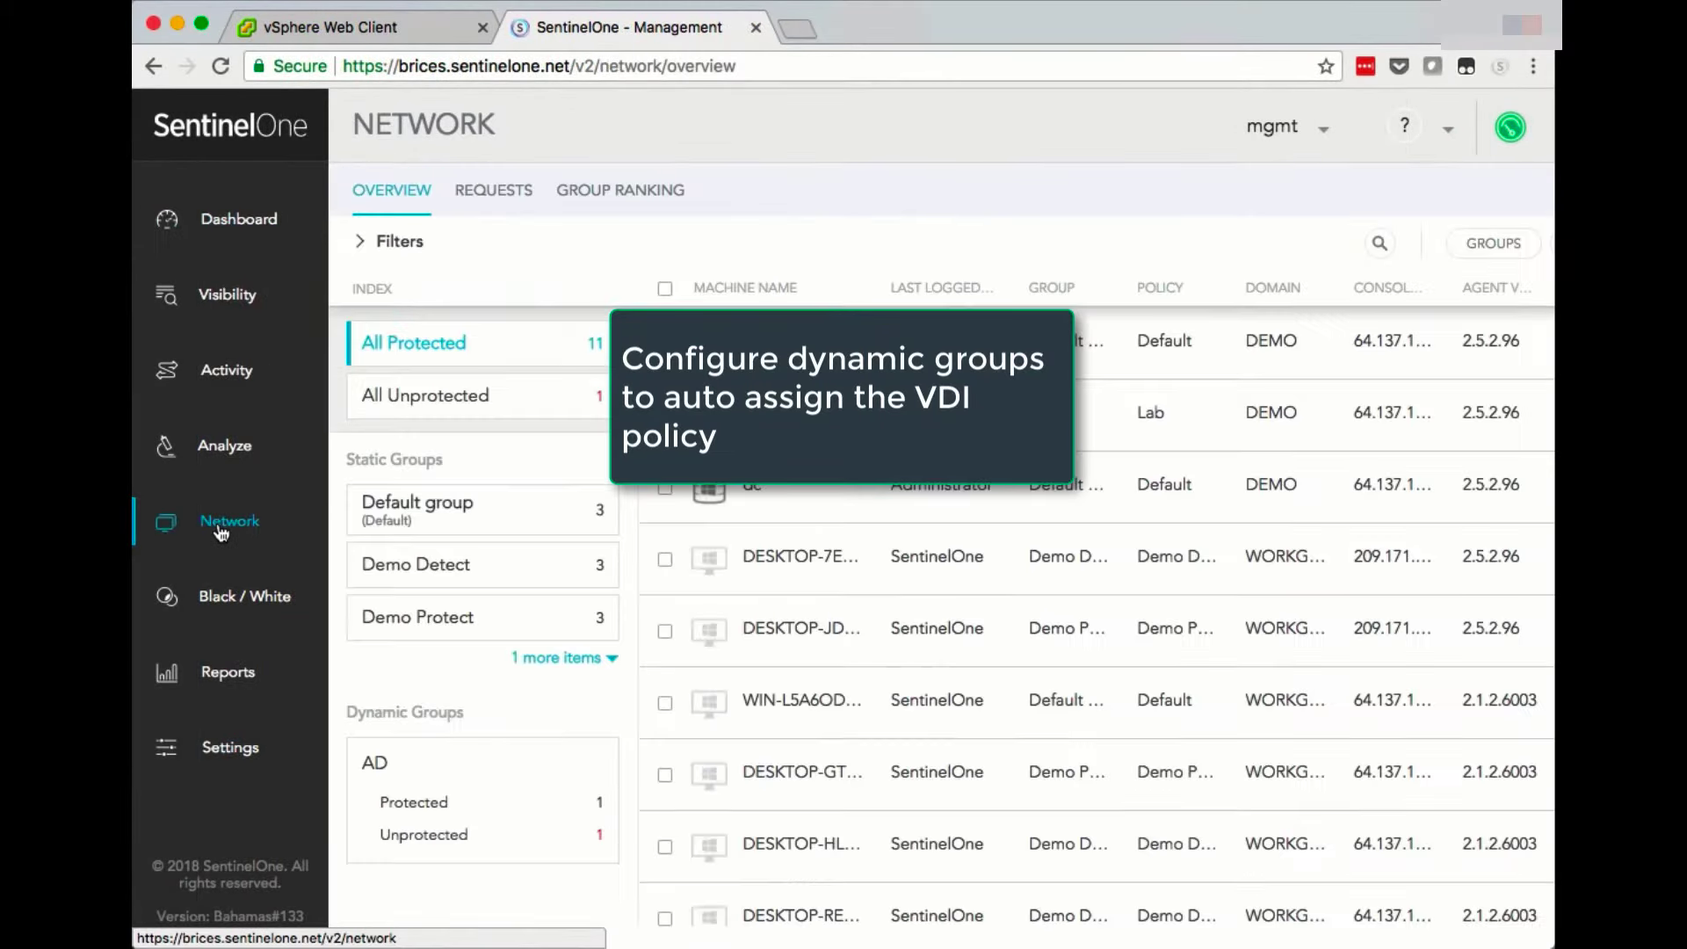
{"action": "left_click", "coordinate": [1507, 243]}
{"action": "left_click", "coordinate": [1434, 311]}
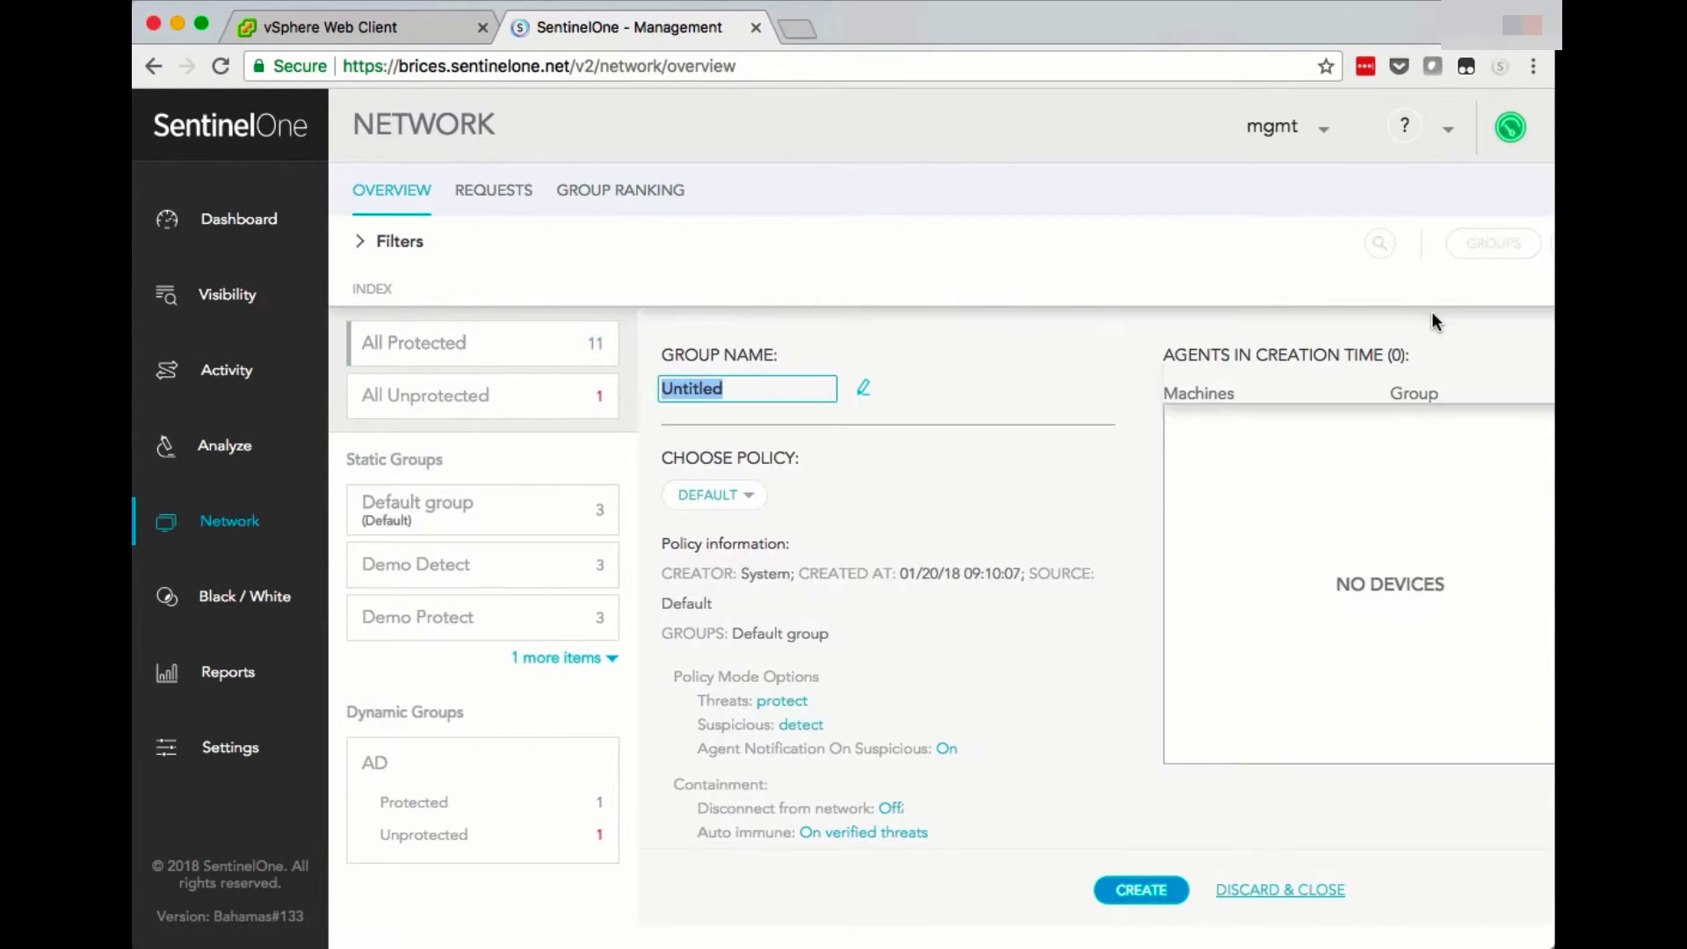
{"action": "left_click", "coordinate": [713, 393]}
{"action": "double_click", "coordinate": [714, 393]}
{"action": "type", "text": "VDI"}
{"action": "key", "text": "Return"}
{"action": "left_click", "coordinate": [747, 497]}
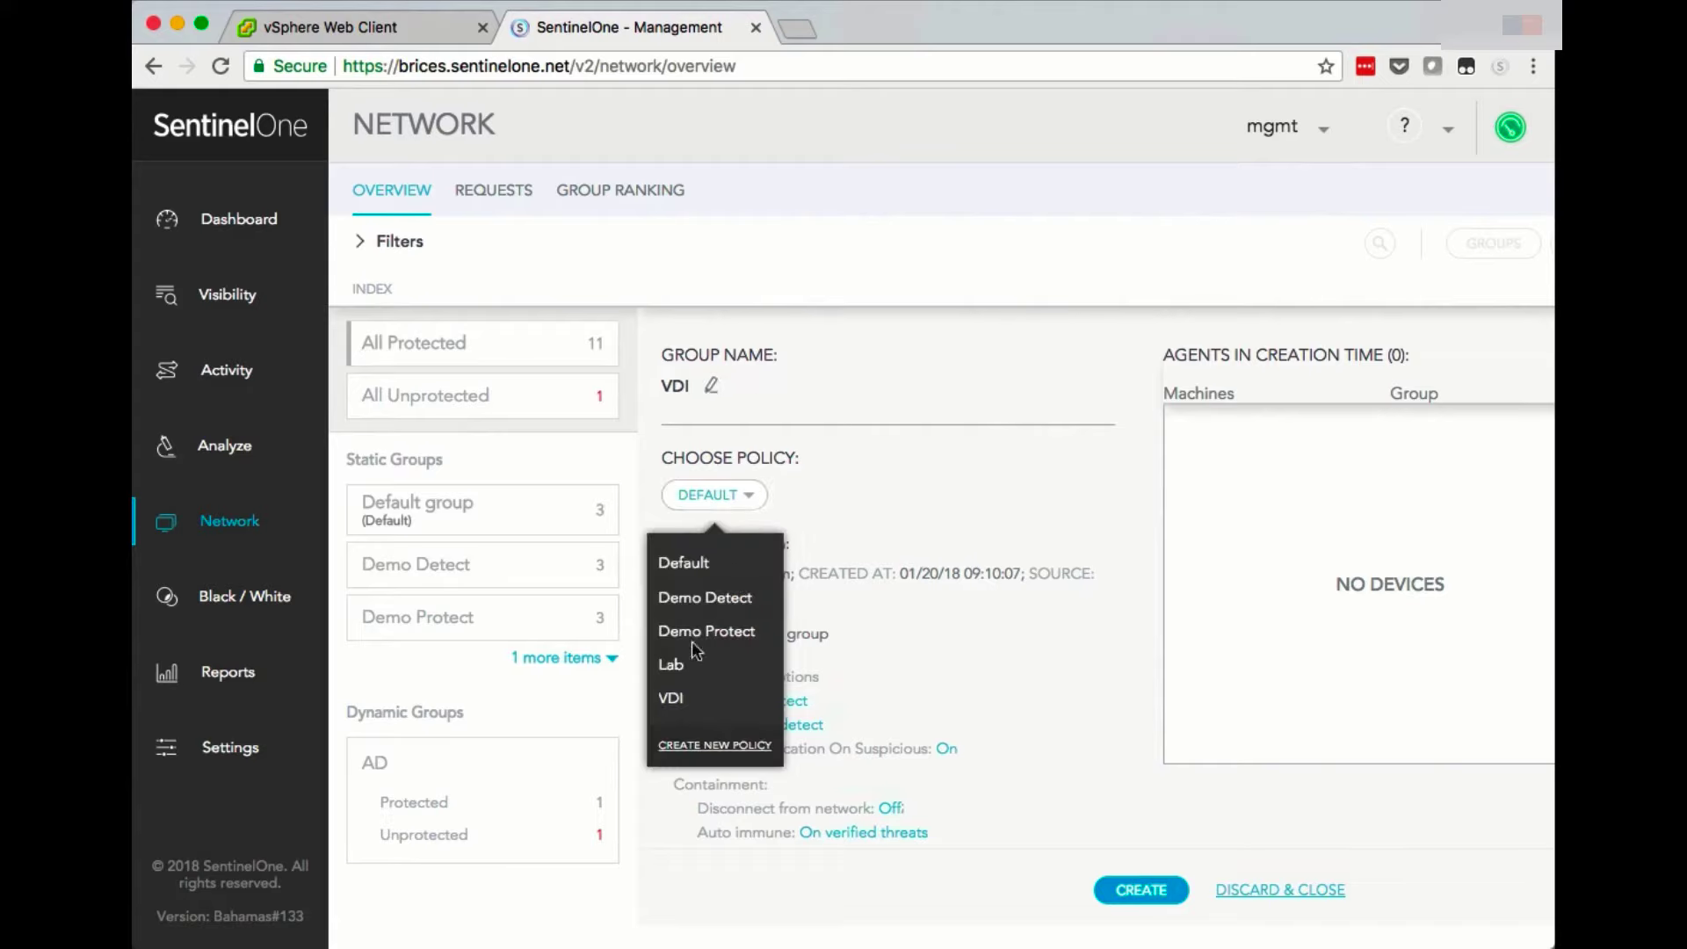
{"action": "left_click", "coordinate": [673, 698]}
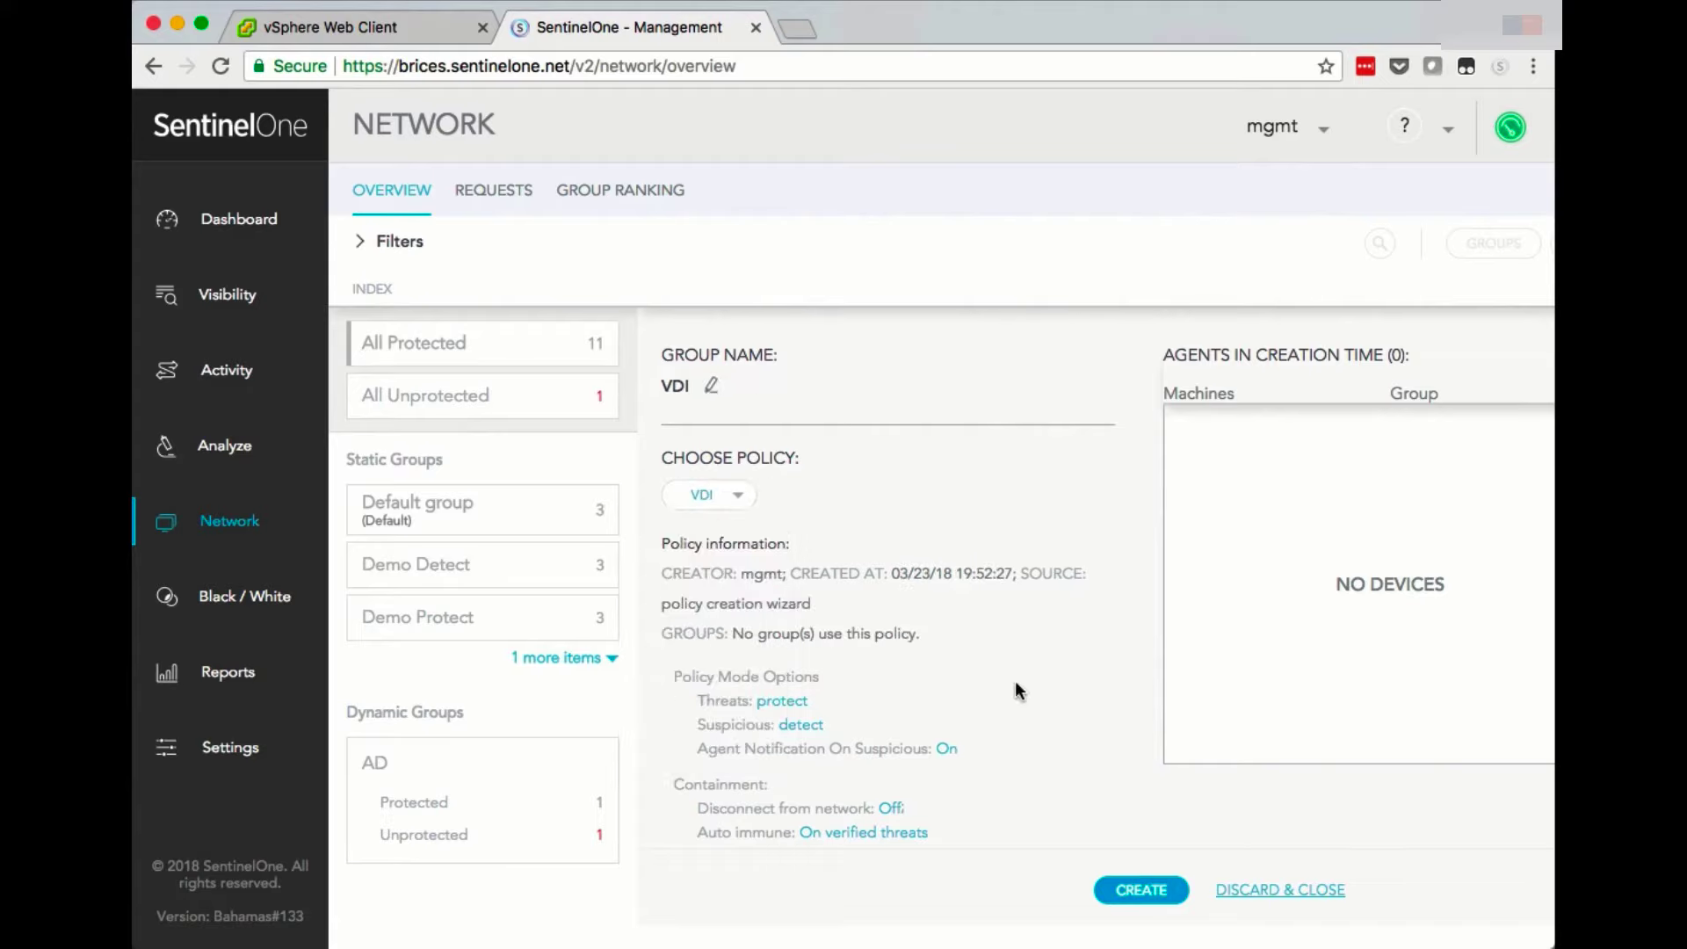
Enable Active Directory dynamic grouping with the tested query OU=VDI-Desktops and create the group
{"action": "scroll", "coordinate": [1014, 691], "scroll_direction": "down", "scroll_amount": 10}
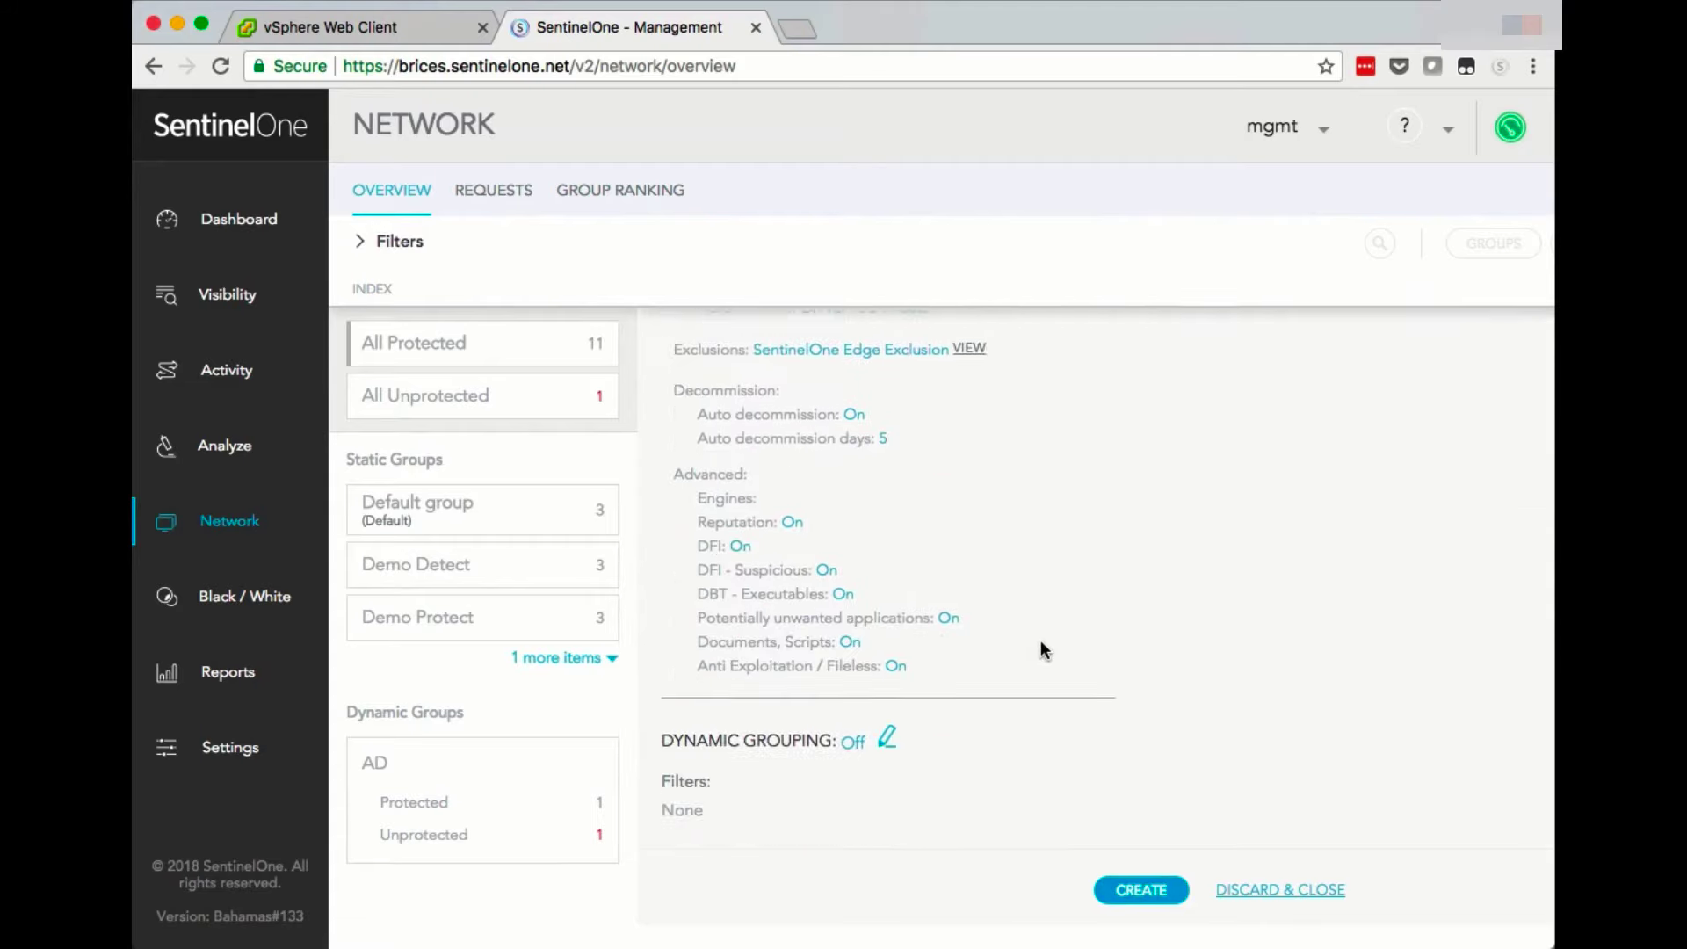
{"action": "scroll", "coordinate": [1040, 650], "scroll_direction": "down", "scroll_amount": 1}
{"action": "left_click", "coordinate": [888, 682]}
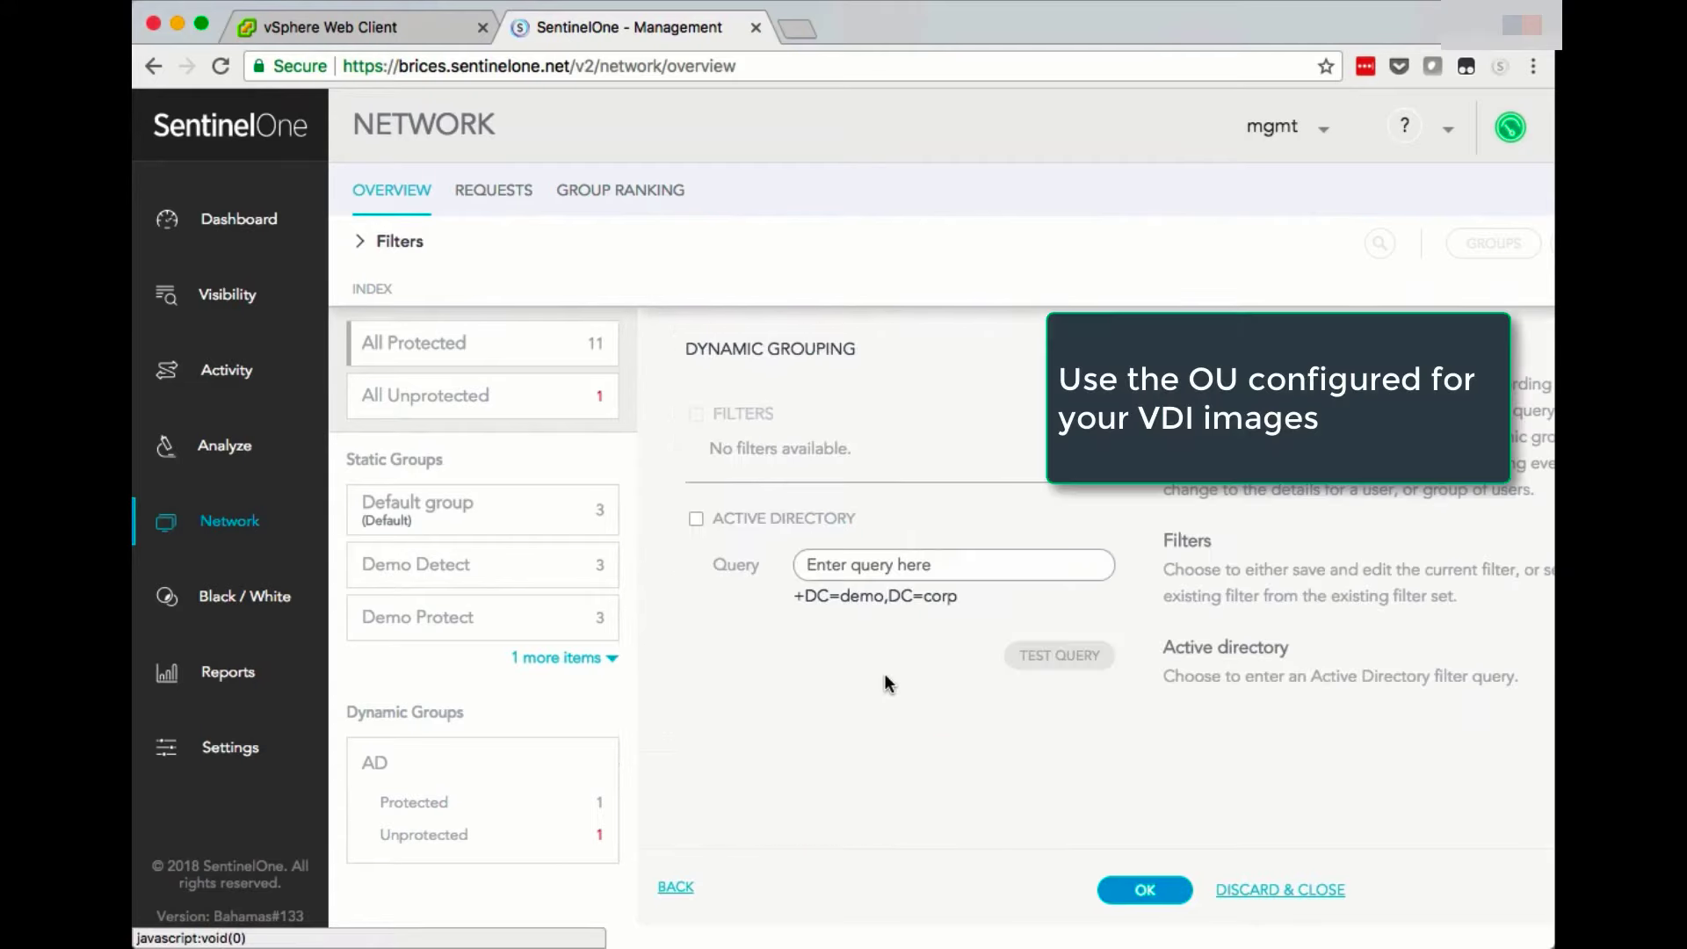
{"action": "left_click", "coordinate": [884, 556]}
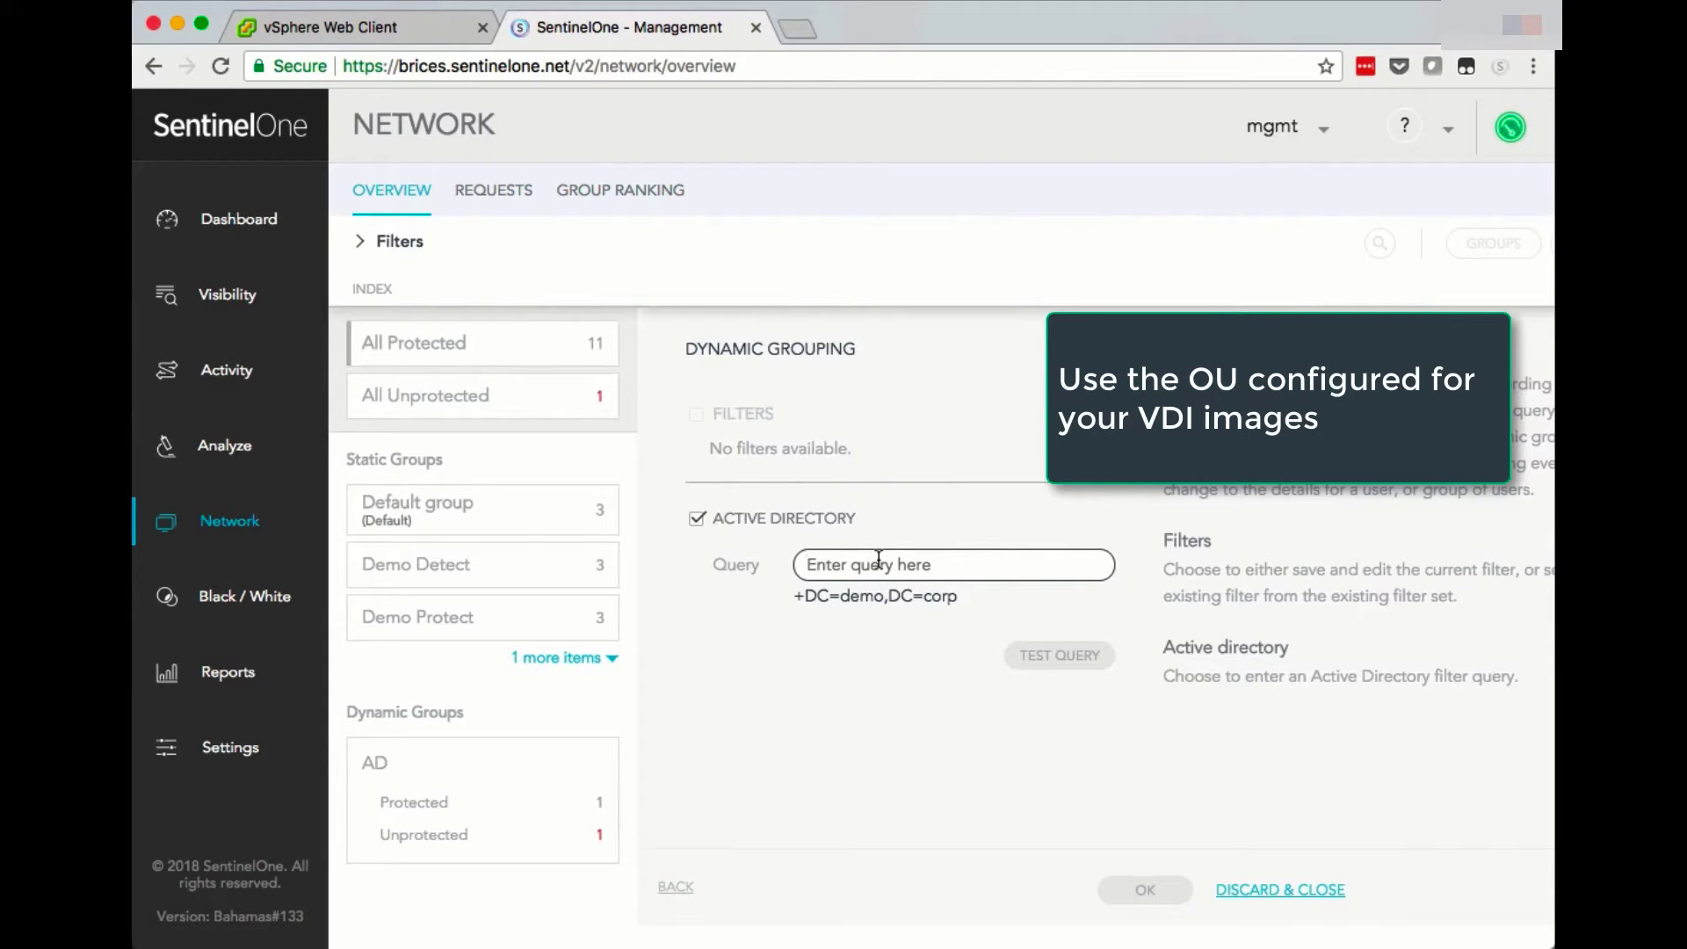
{"action": "type", "text": "OU=VDI"}
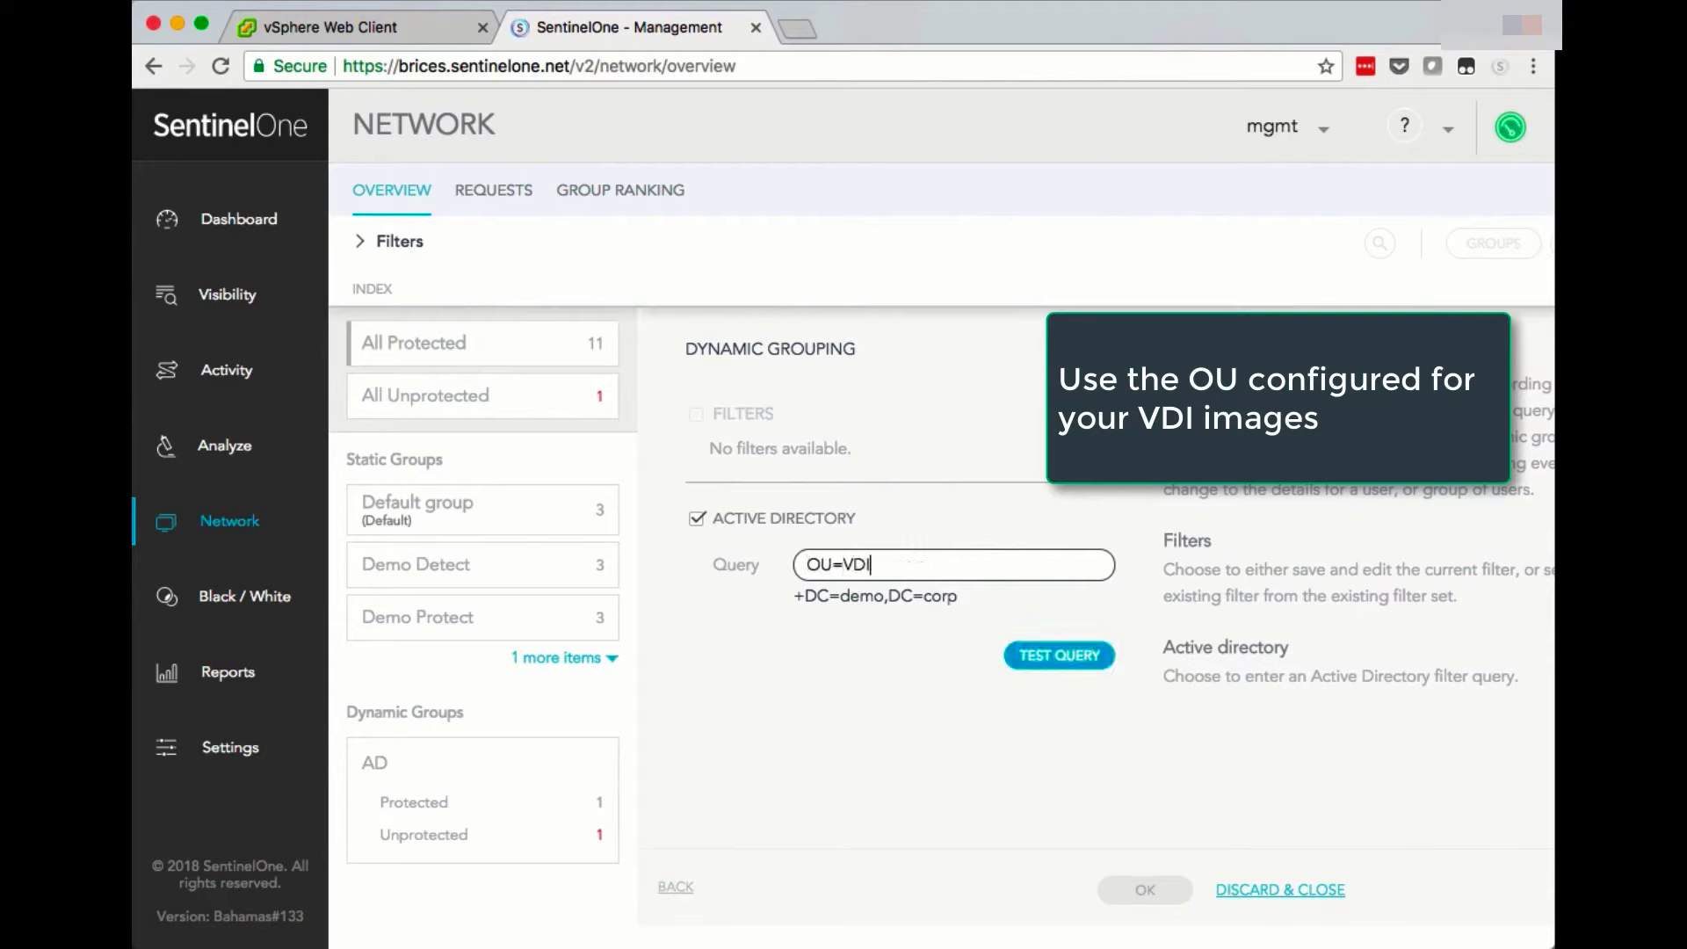
{"action": "type", "text": "-=Desk"}
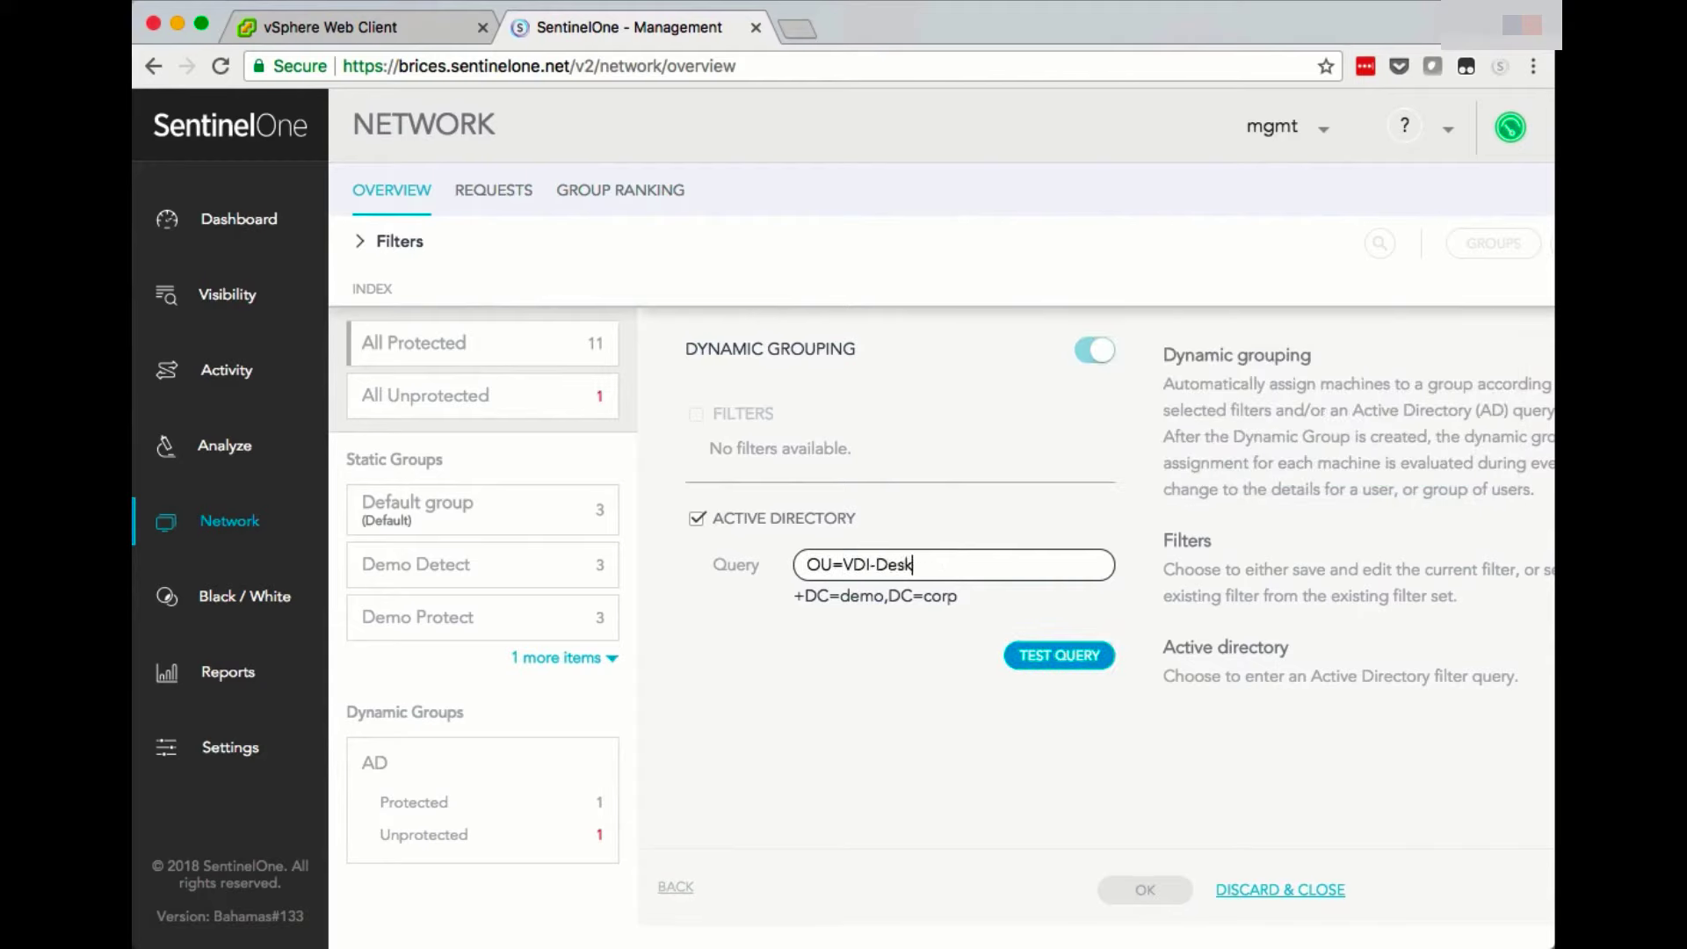
{"action": "type", "text": "tops"}
{"action": "left_click", "coordinate": [1065, 660]}
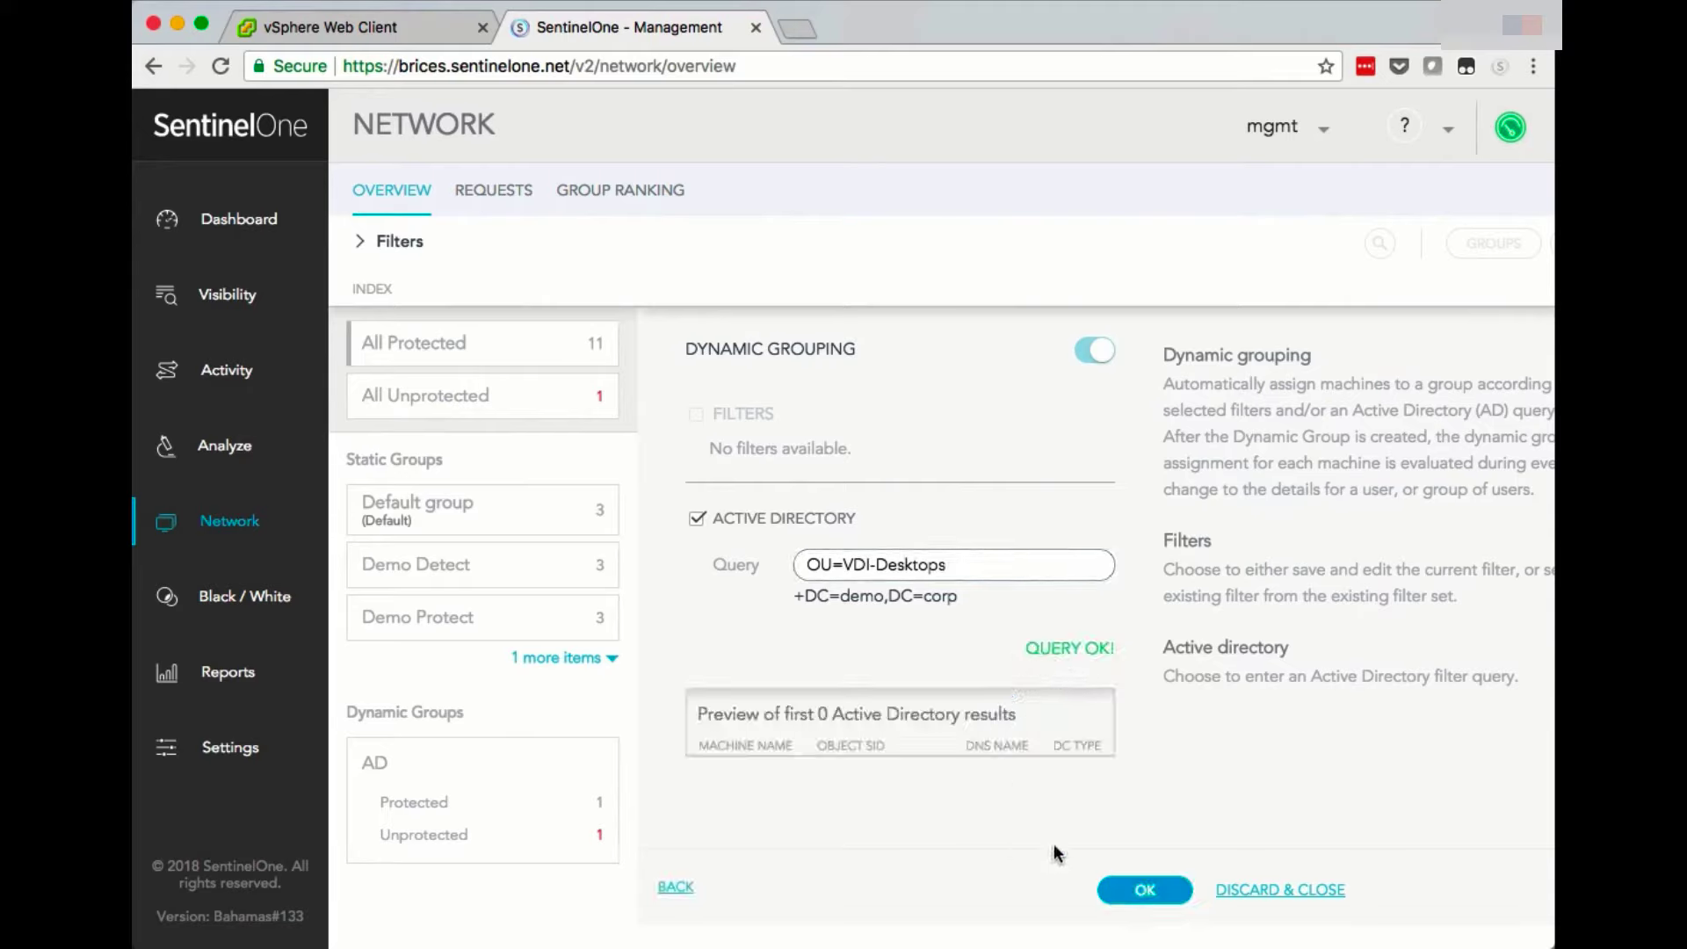
{"action": "left_click", "coordinate": [1137, 893]}
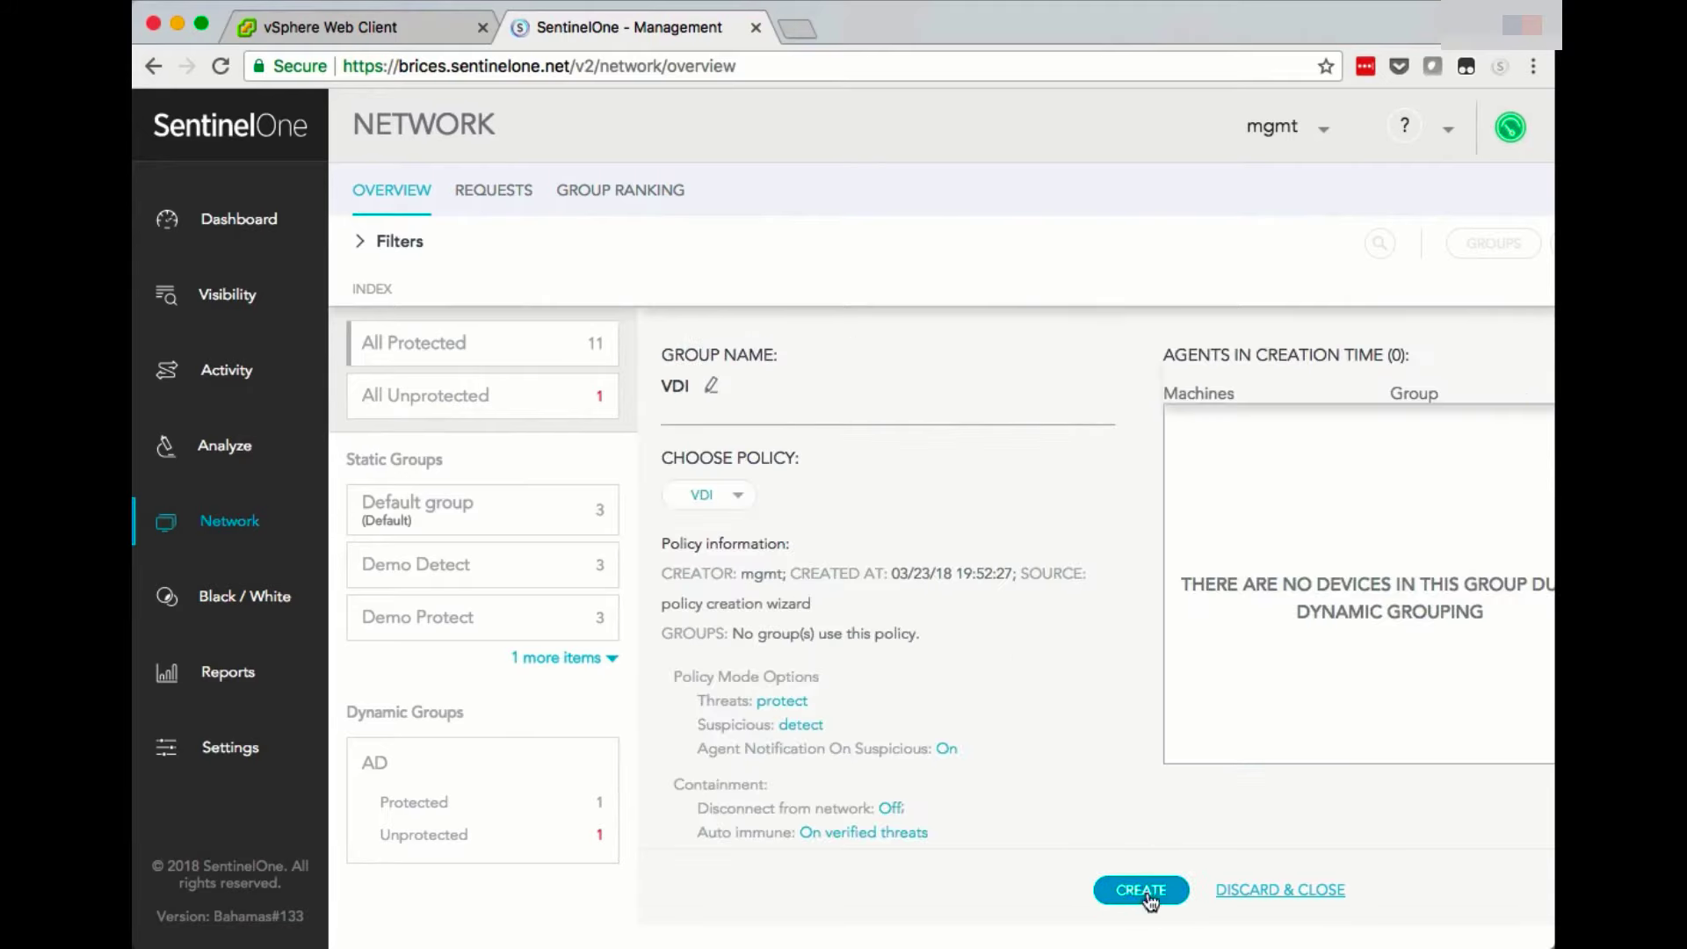
{"action": "left_click", "coordinate": [1148, 894]}
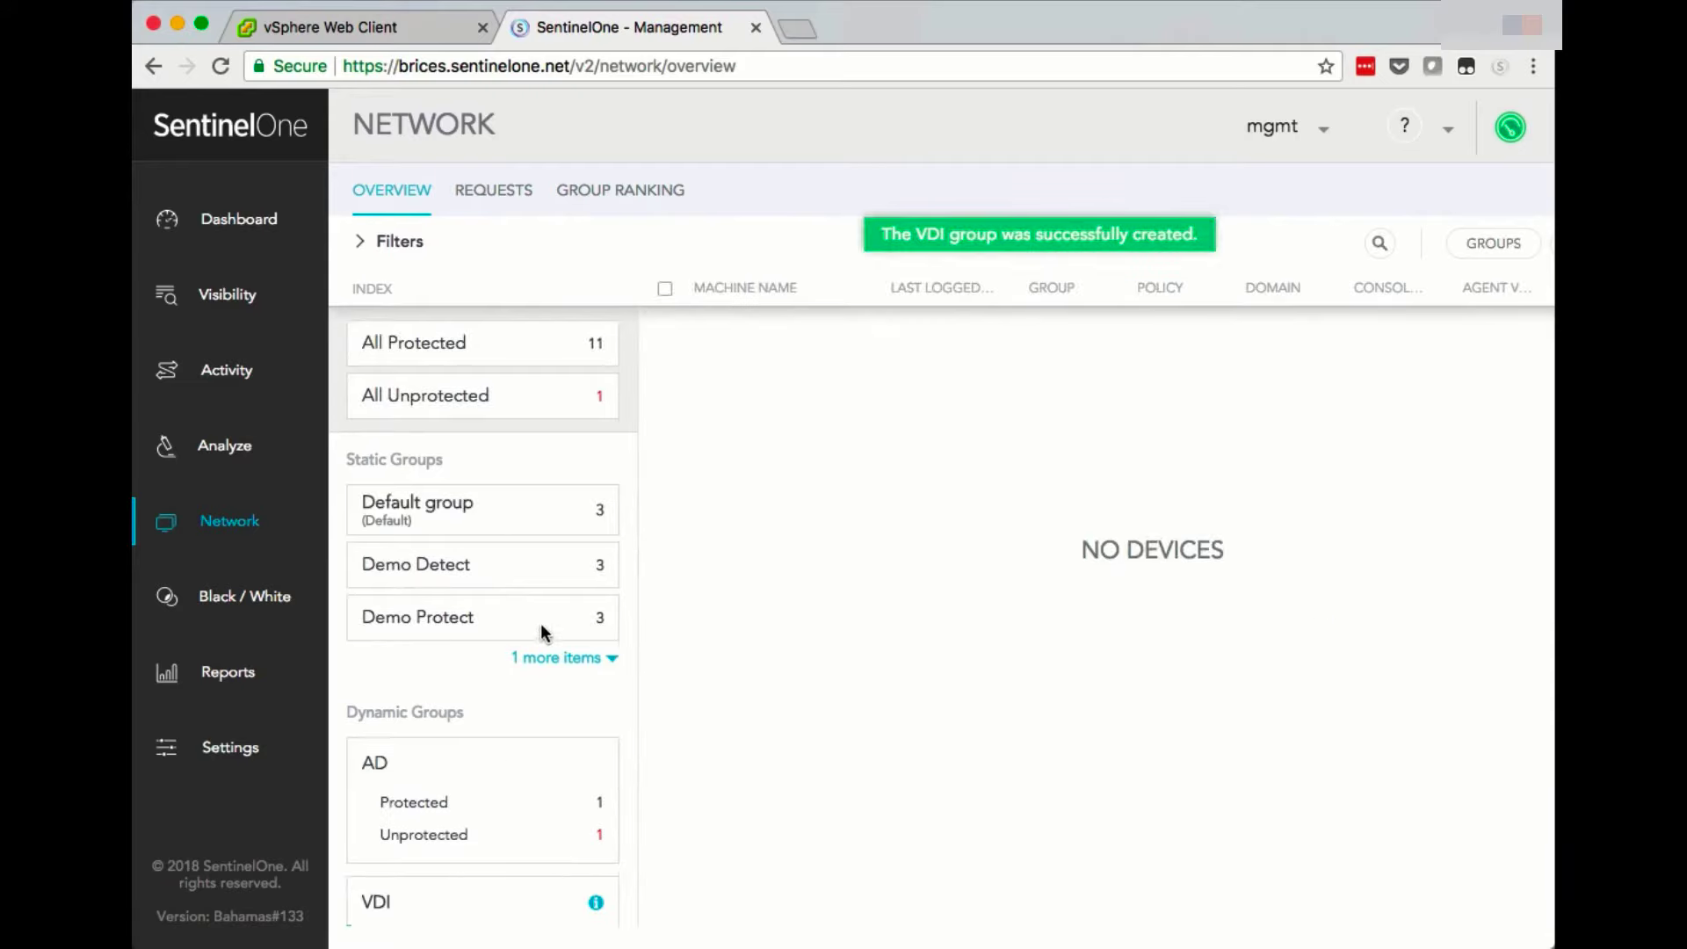
{"action": "scroll", "coordinate": [527, 650], "scroll_direction": "down", "scroll_amount": 3}
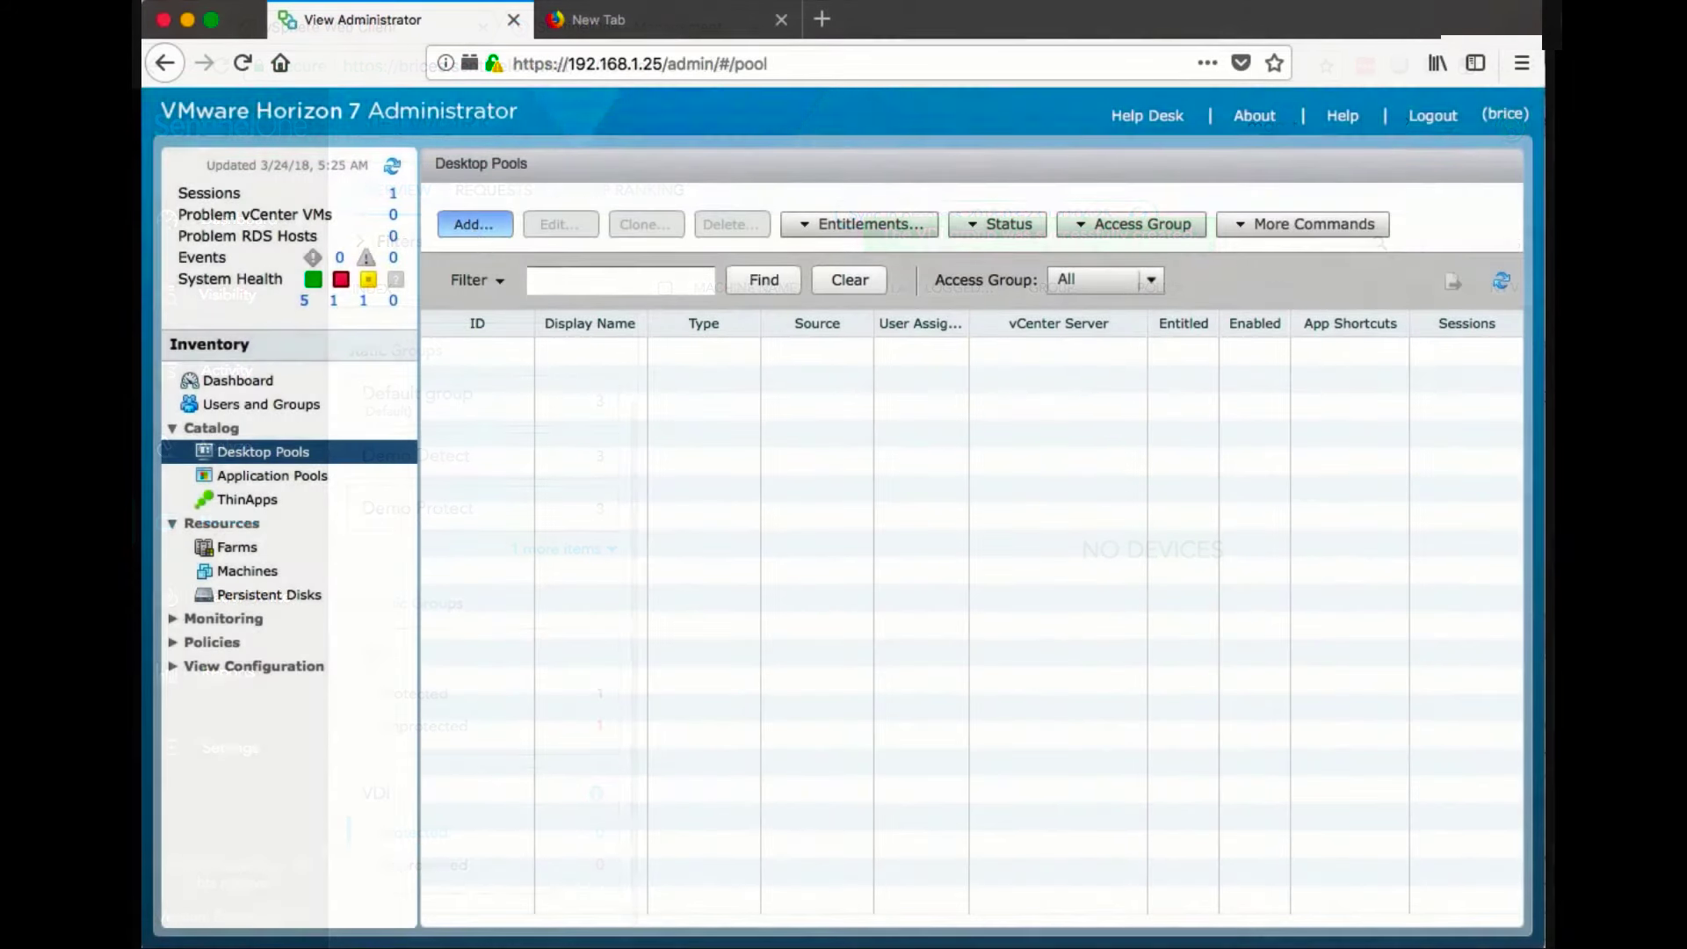
In VMware Horizon 7 Administrator, start an automated desktop pool using View Composer linked clones on the vSphere.demo.corp vCenter Server
{"action": "left_click", "coordinate": [473, 224]}
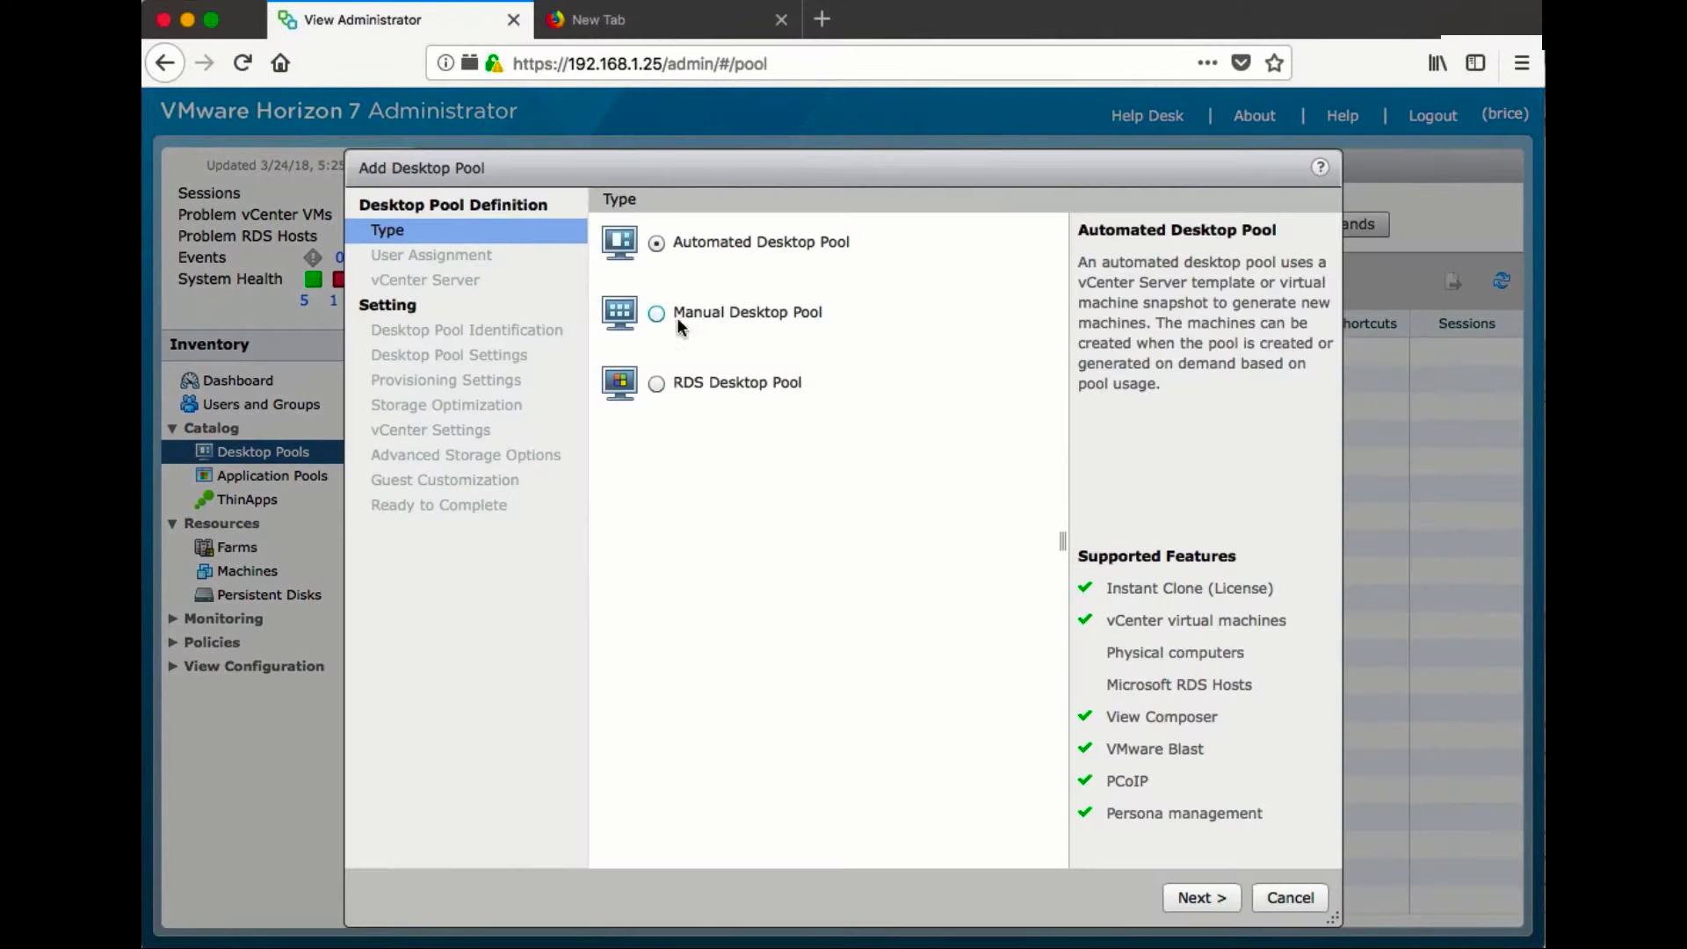
{"action": "left_click", "coordinate": [1186, 897]}
{"action": "left_click", "coordinate": [677, 344]}
{"action": "left_click", "coordinate": [1188, 897]}
{"action": "left_click", "coordinate": [609, 275]}
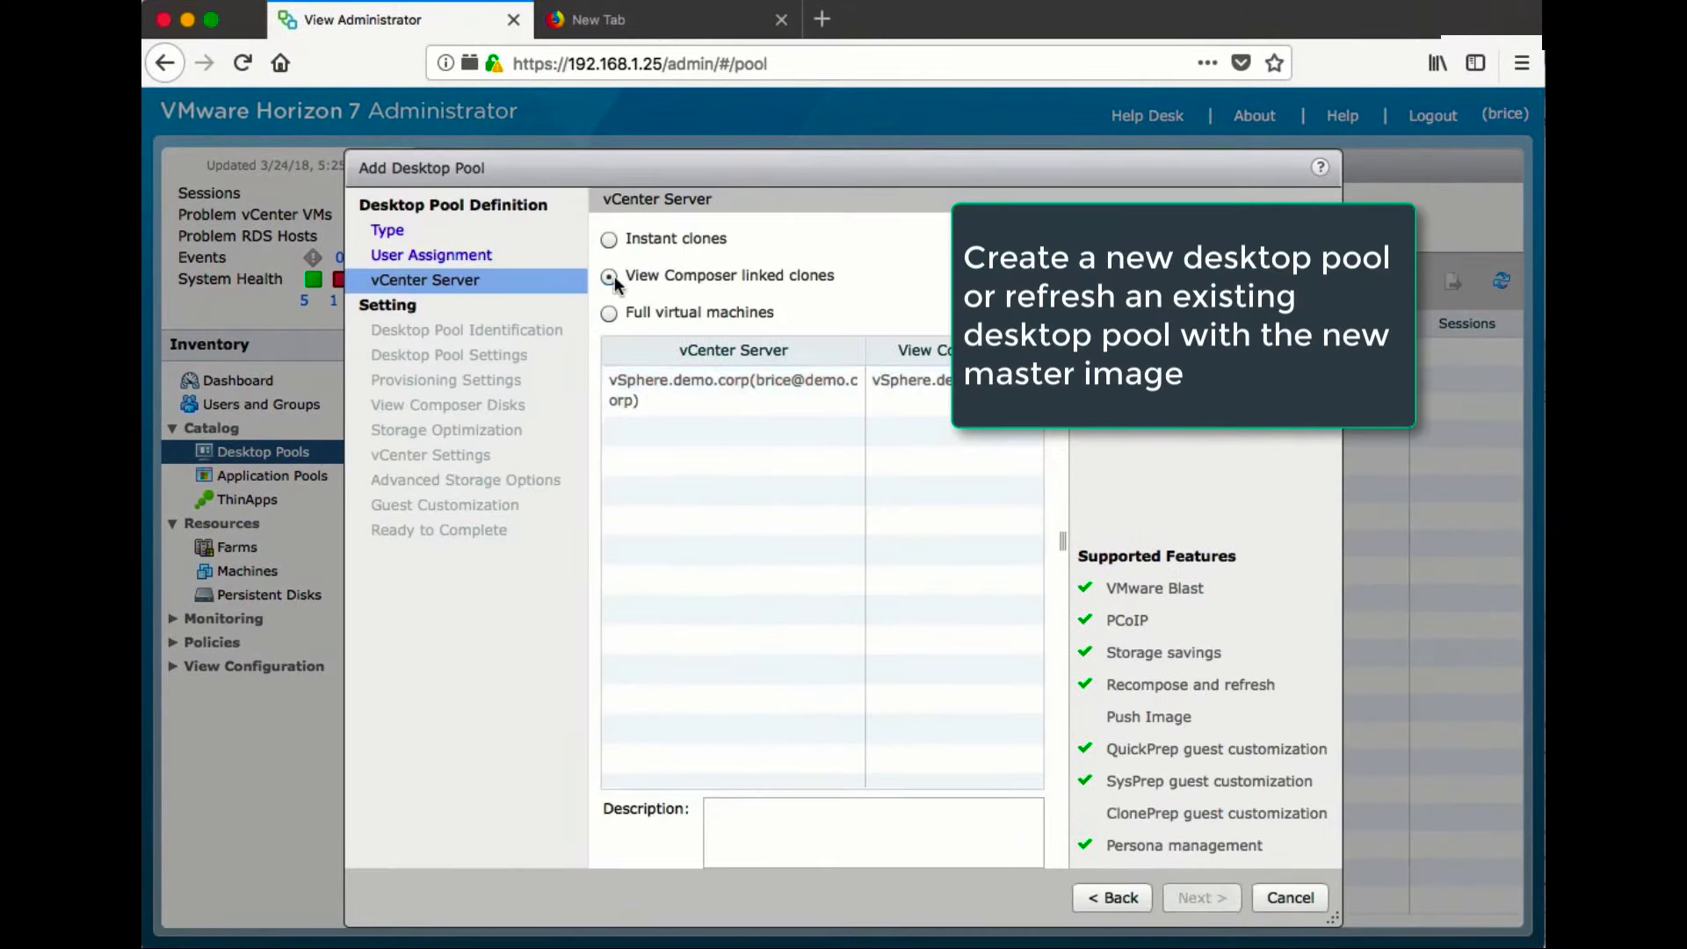
{"action": "left_click", "coordinate": [746, 384]}
{"action": "left_click", "coordinate": [1189, 897]}
Identify the desktop pool with VDI-Demo as both ID and display name, and proceed to its settings
{"action": "type", "text": "VDI-Demo"}
{"action": "key", "text": "Tab"}
{"action": "type", "text": "VDI-Demo"}
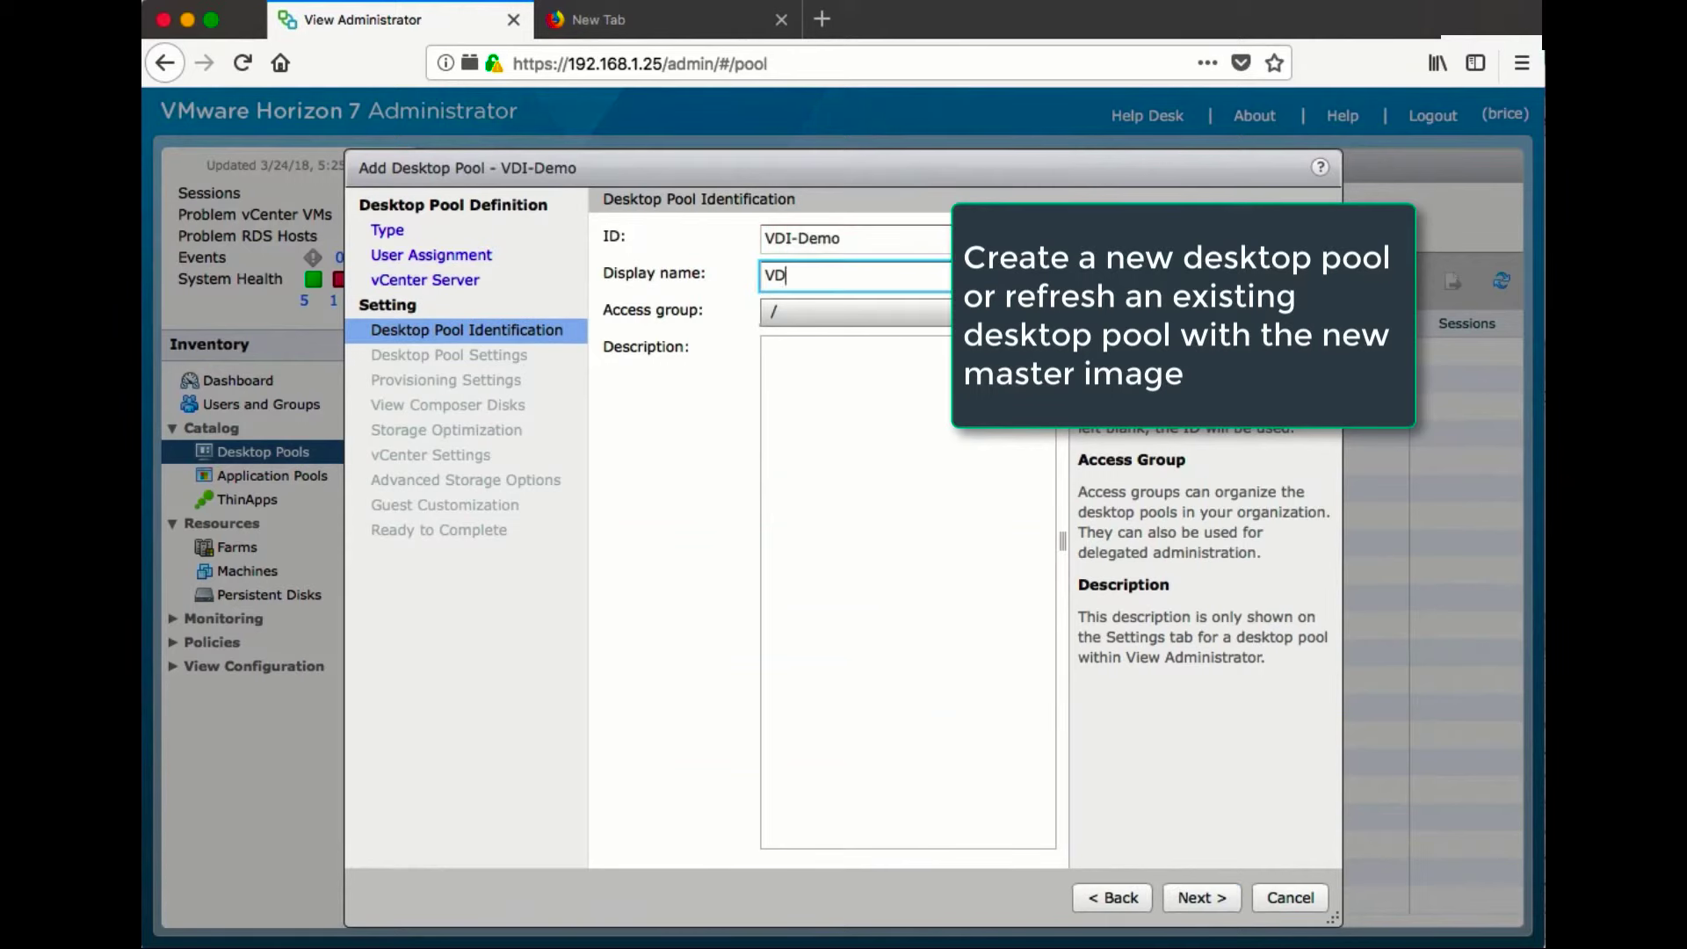
{"action": "left_click", "coordinate": [1199, 897]}
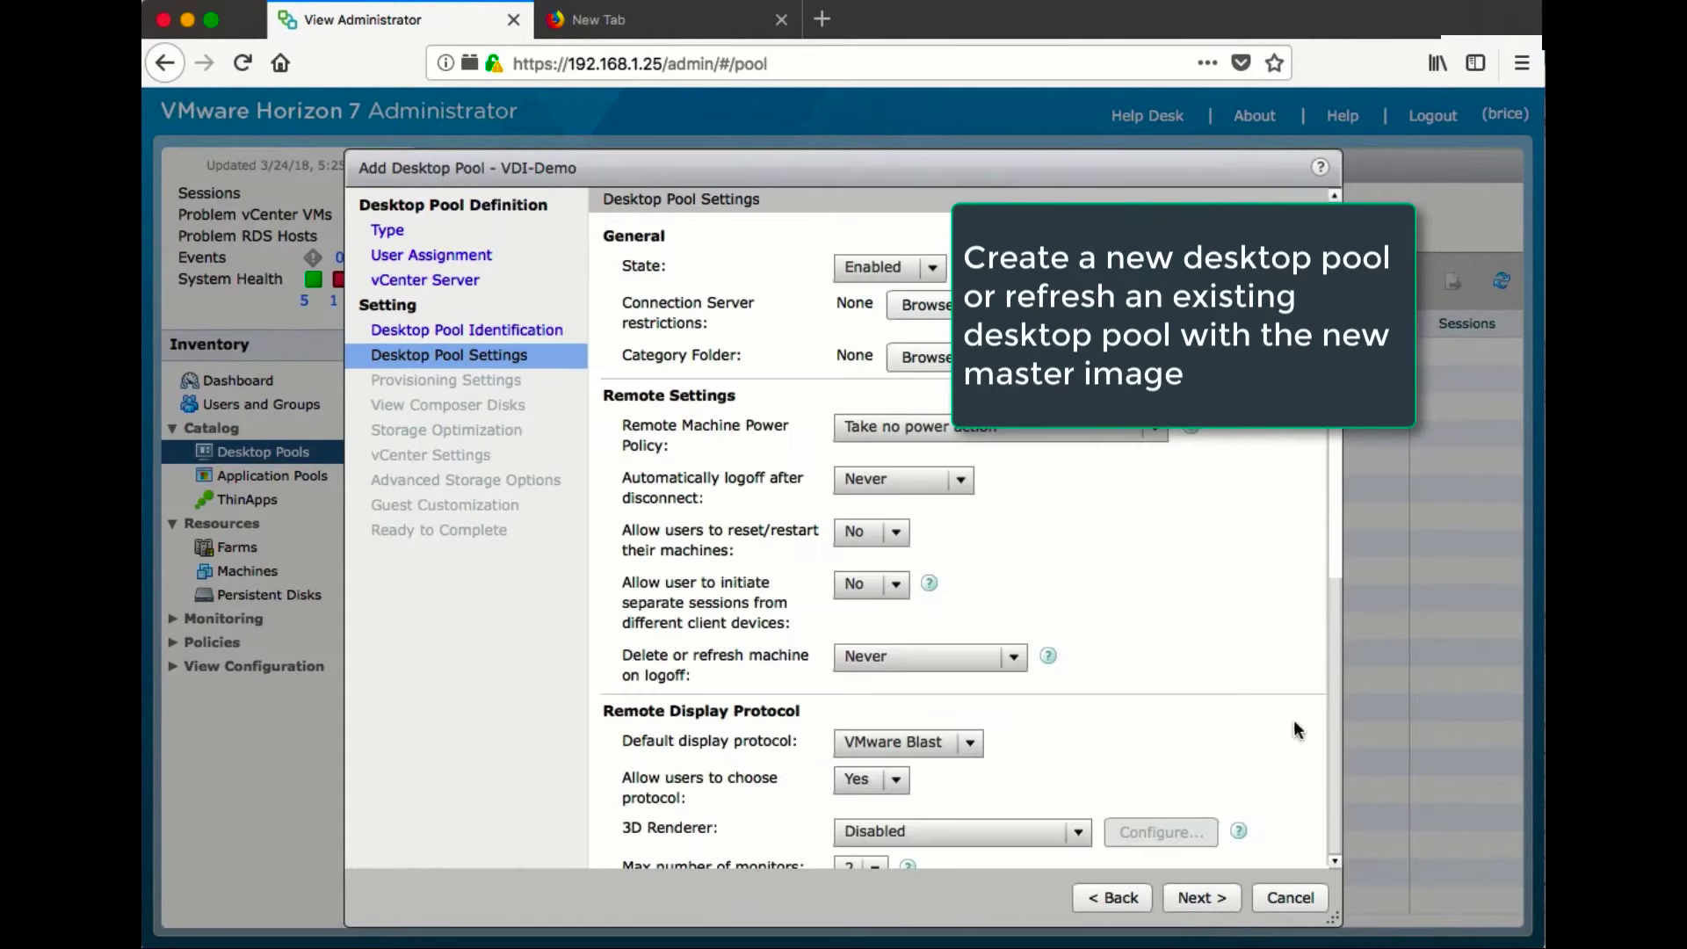
Accept the desktop pool settings and set the machine naming pattern to vdi-{n:fixed=3}-s1 in the provisioning settings
{"action": "left_click", "coordinate": [1200, 897]}
{"action": "type", "text": "vm-{n:fixed=3}"}
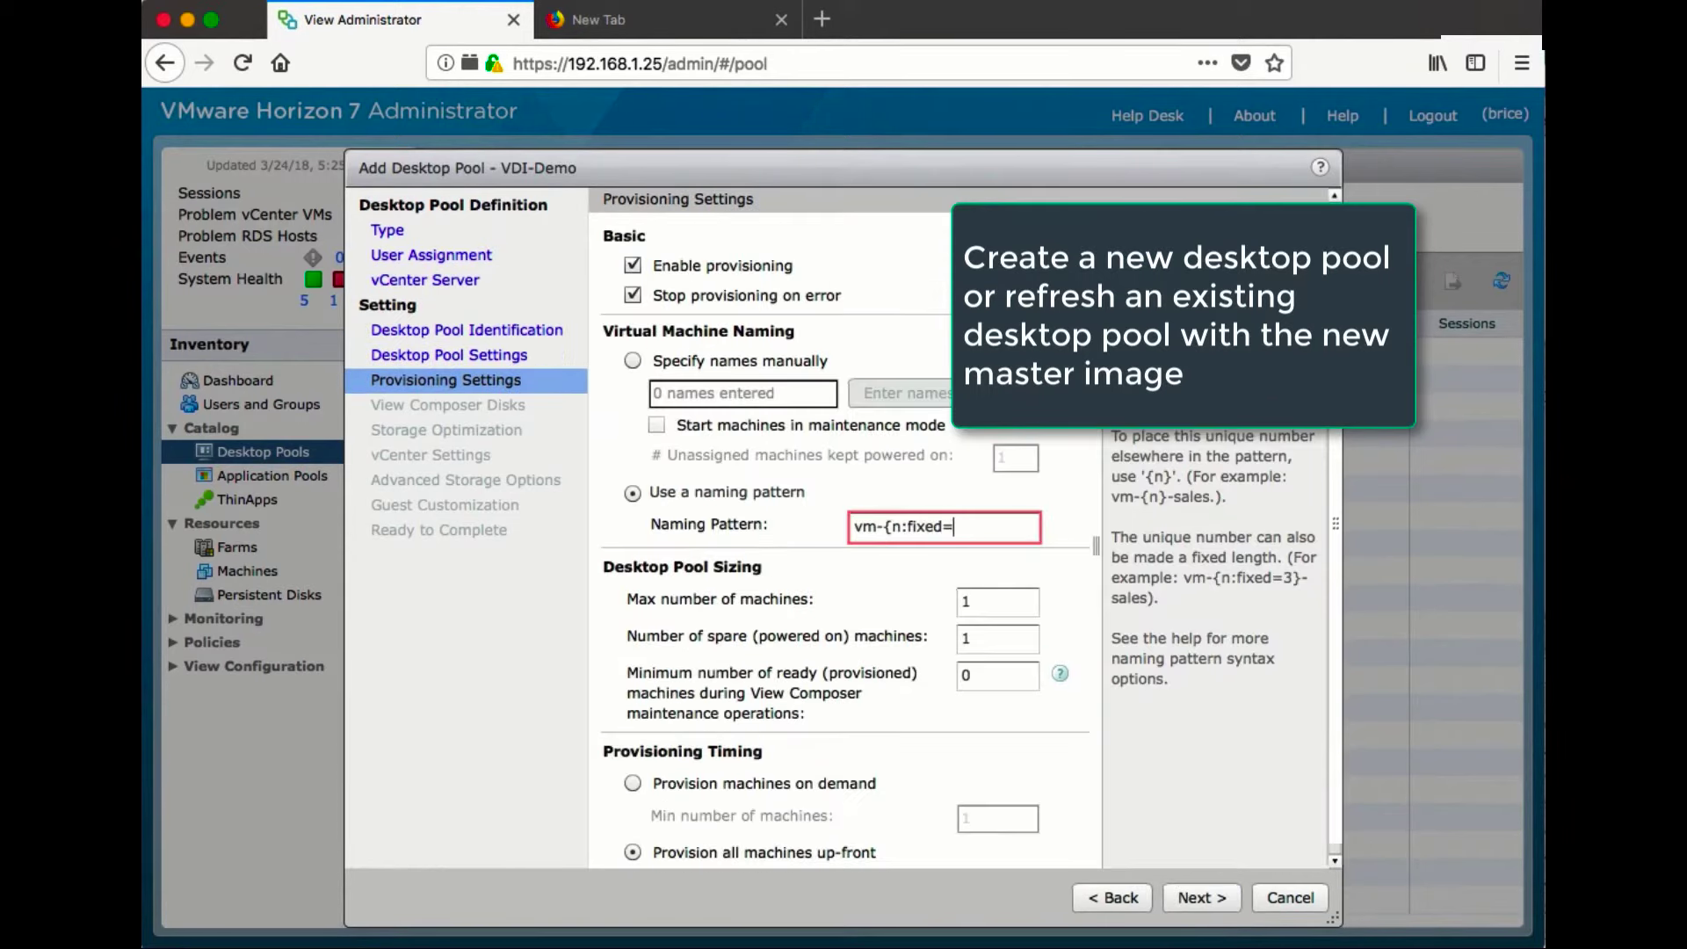
{"action": "key", "text": "Left"}
{"action": "key", "text": "Left"}
{"action": "key", "text": "Left"}
{"action": "key", "text": "Left"}
{"action": "key", "text": "Left"}
{"action": "key", "text": "Left"}
{"action": "key", "text": "Left"}
{"action": "key", "text": "Left"}
{"action": "key", "text": "Left"}
{"action": "key", "text": "Left"}
{"action": "key", "text": "Left"}
{"action": "key", "text": "BackSpace"}
{"action": "key", "text": "BackSpace"}
{"action": "type", "text": "di-"}
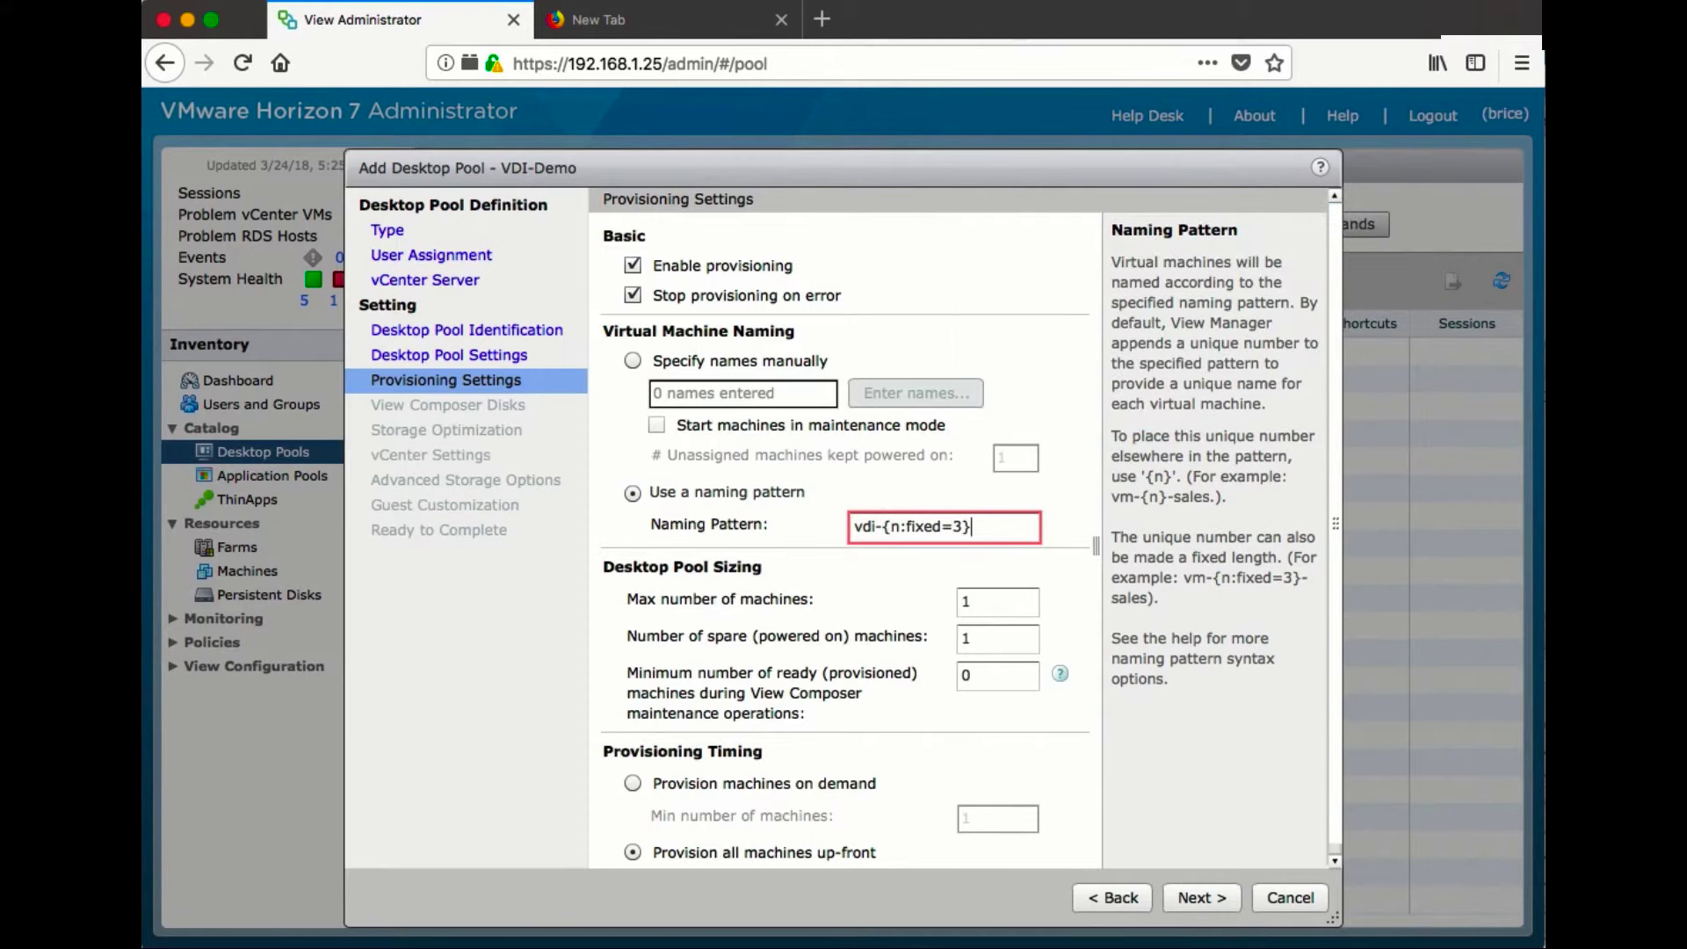
{"action": "type", "text": "-lc"}
{"action": "left_click", "coordinate": [1201, 905]}
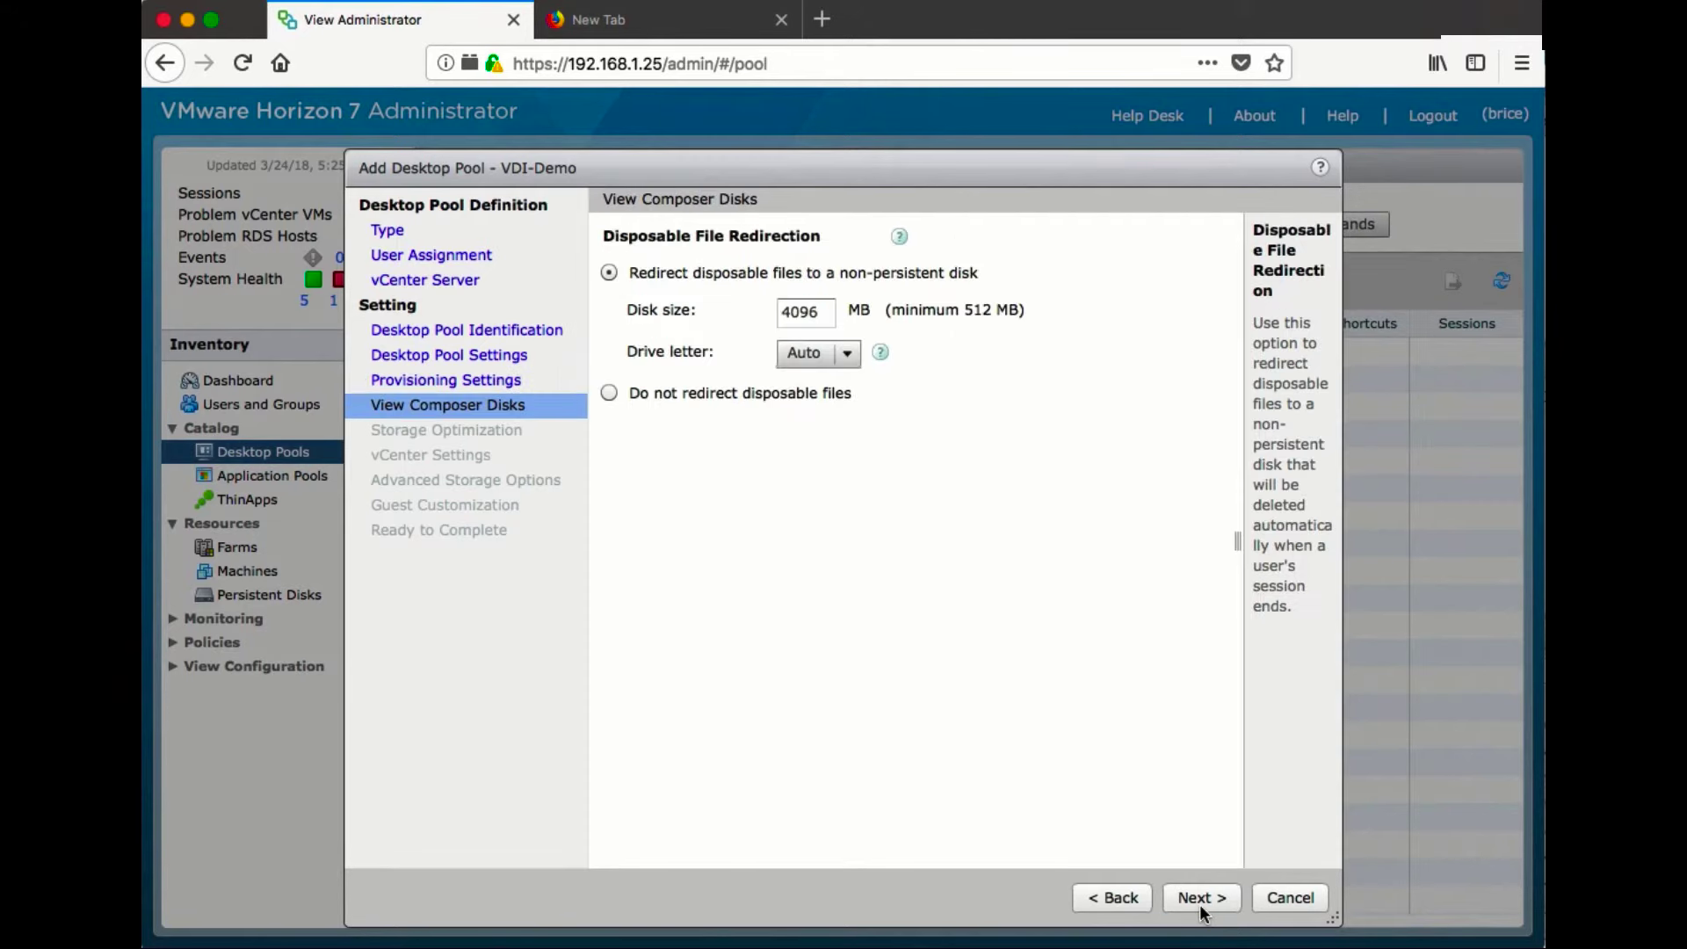
Choose not to redirect disposable files and accept the storage optimization defaults
{"action": "left_click", "coordinate": [609, 393]}
{"action": "left_click", "coordinate": [1201, 897]}
{"action": "left_click", "coordinate": [1201, 896]}
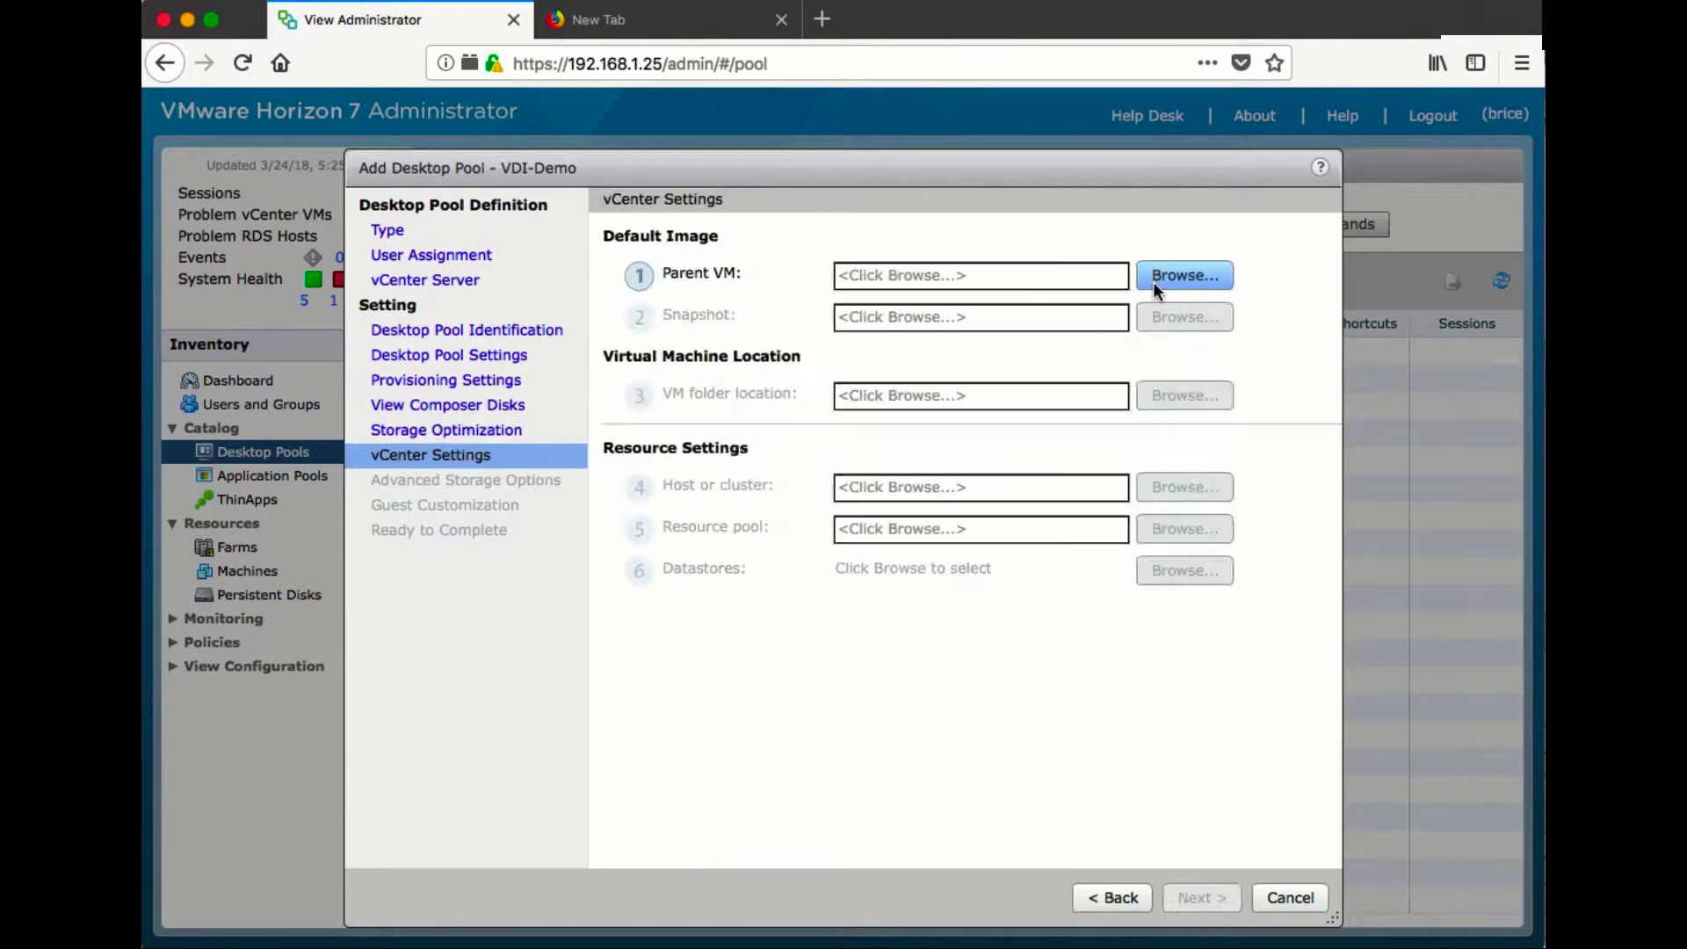
Select Windows 10 Master as the pool's parent VM and choose its 3/24/18 snapshot as the default image
{"action": "left_click", "coordinate": [1156, 275]}
{"action": "double_click", "coordinate": [625, 437]}
{"action": "left_click", "coordinate": [1184, 317]}
{"action": "double_click", "coordinate": [571, 498]}
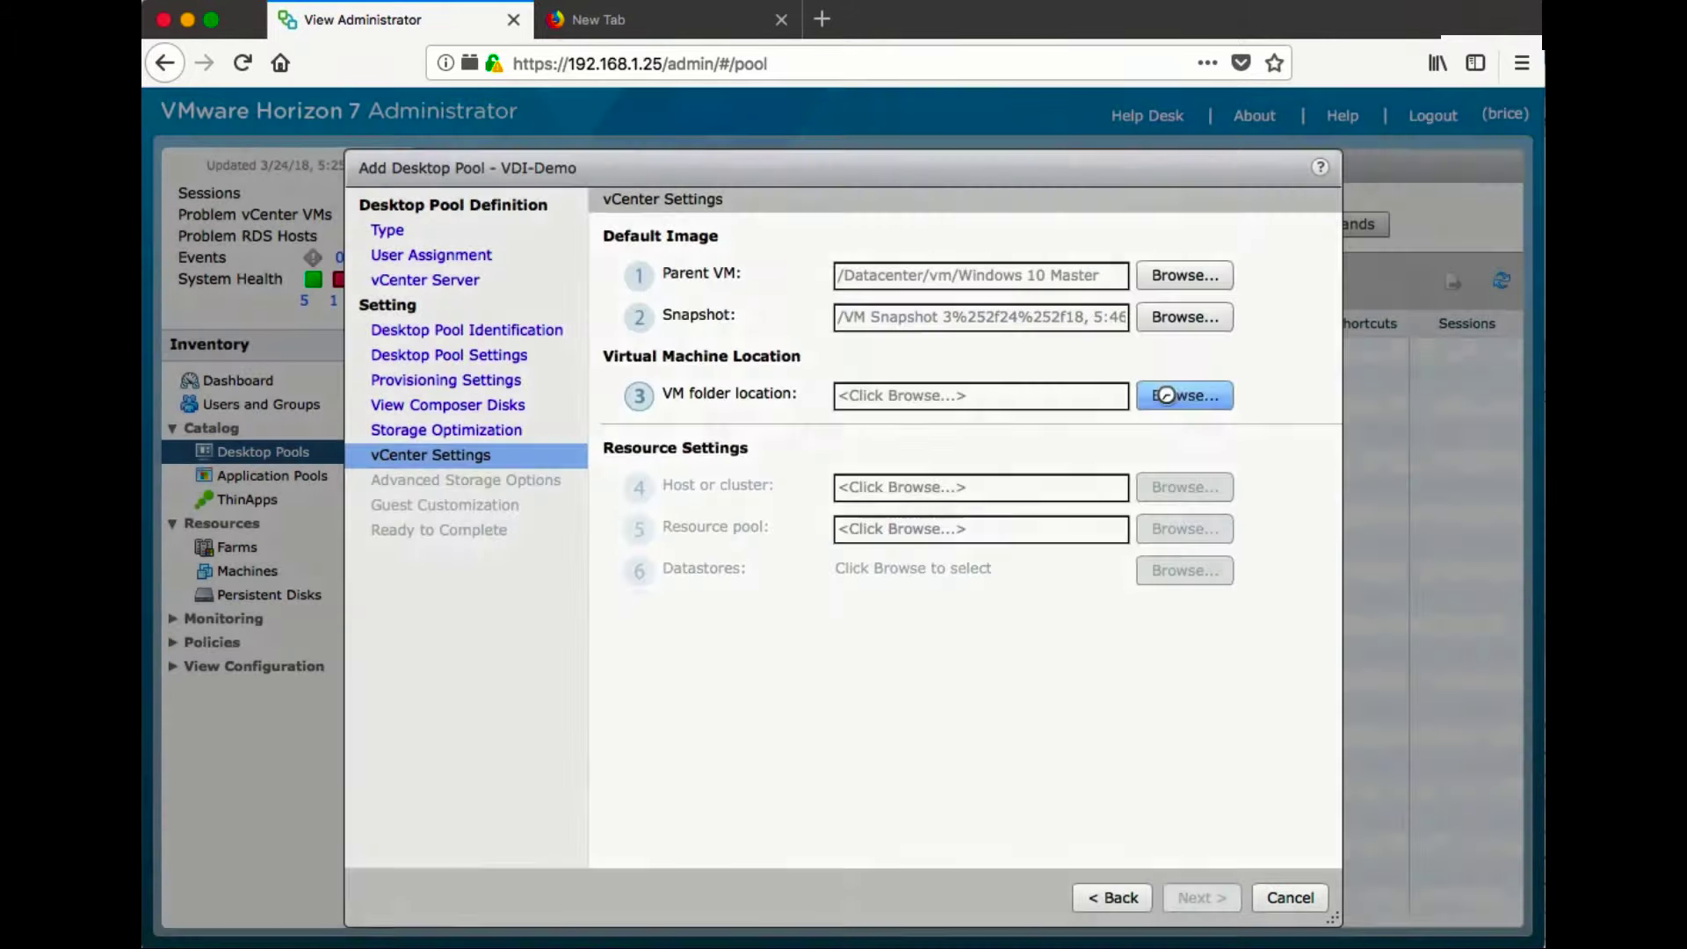
Set the VM folder location and use 192.168.1.10 as both the host and the resource pool
{"action": "left_click", "coordinate": [1166, 395]}
{"action": "double_click", "coordinate": [615, 388]}
{"action": "left_click", "coordinate": [1184, 486]}
{"action": "left_click", "coordinate": [712, 432]}
{"action": "left_click", "coordinate": [948, 779]}
{"action": "left_click", "coordinate": [1184, 528]}
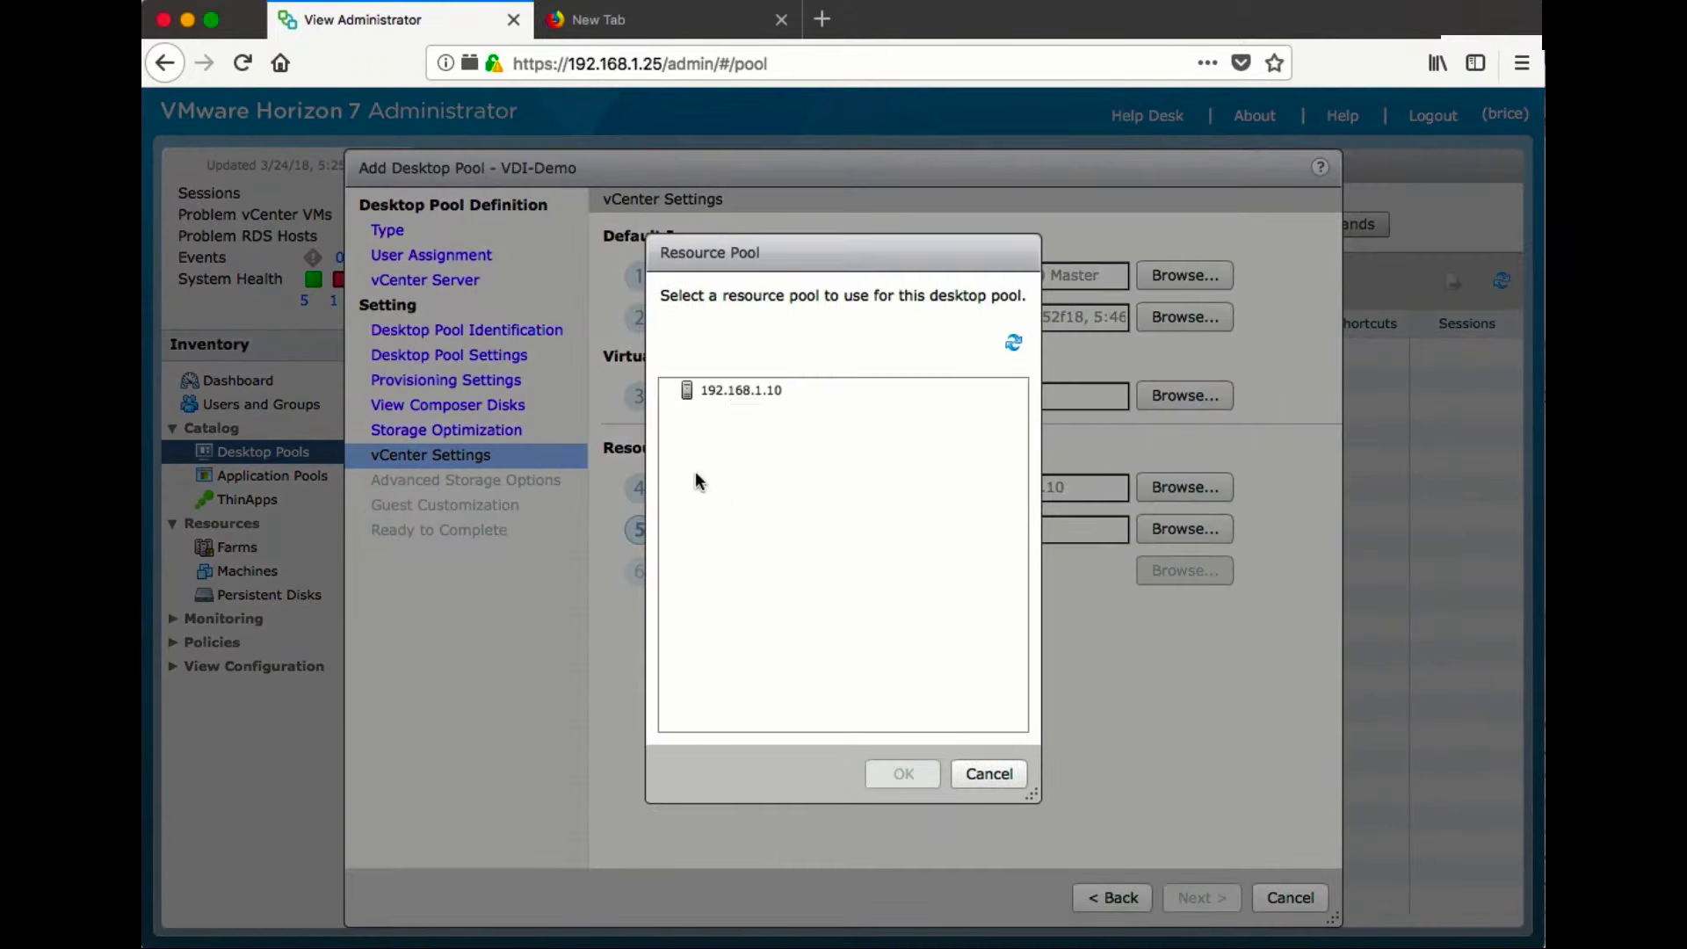
{"action": "double_click", "coordinate": [733, 390]}
Assign datastore1 to the linked clones and accept the advanced storage options
{"action": "left_click", "coordinate": [1184, 570]}
{"action": "left_click", "coordinate": [441, 494]}
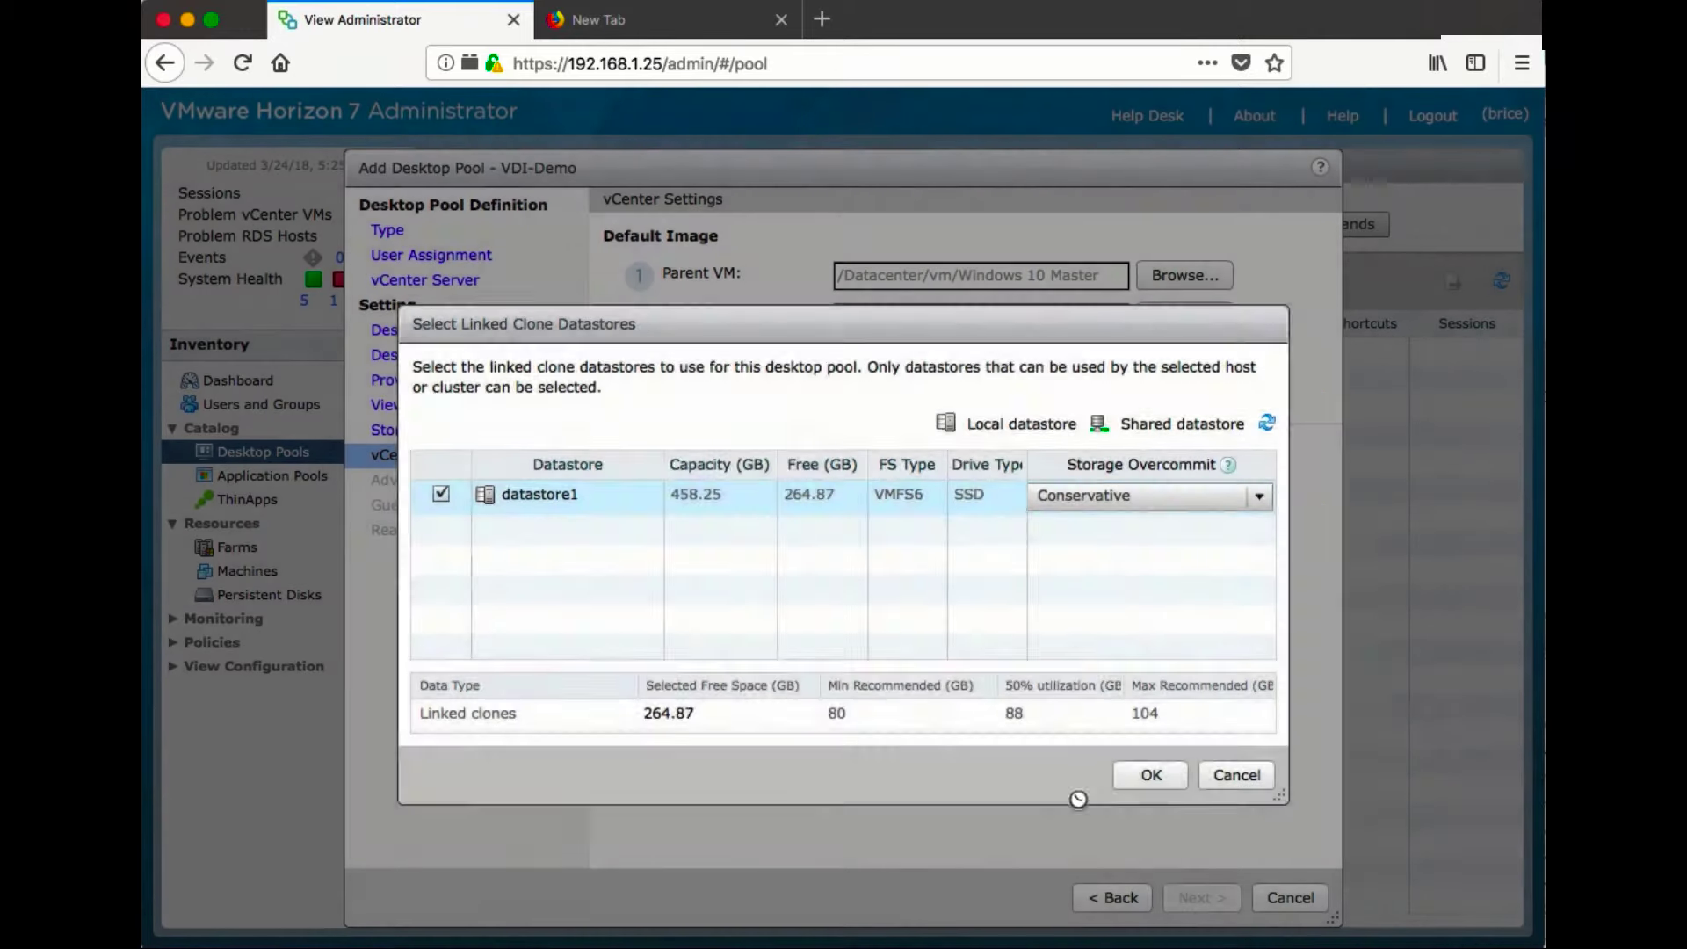
{"action": "left_click", "coordinate": [1151, 774]}
{"action": "left_click", "coordinate": [1194, 897]}
{"action": "left_click", "coordinate": [1196, 896]}
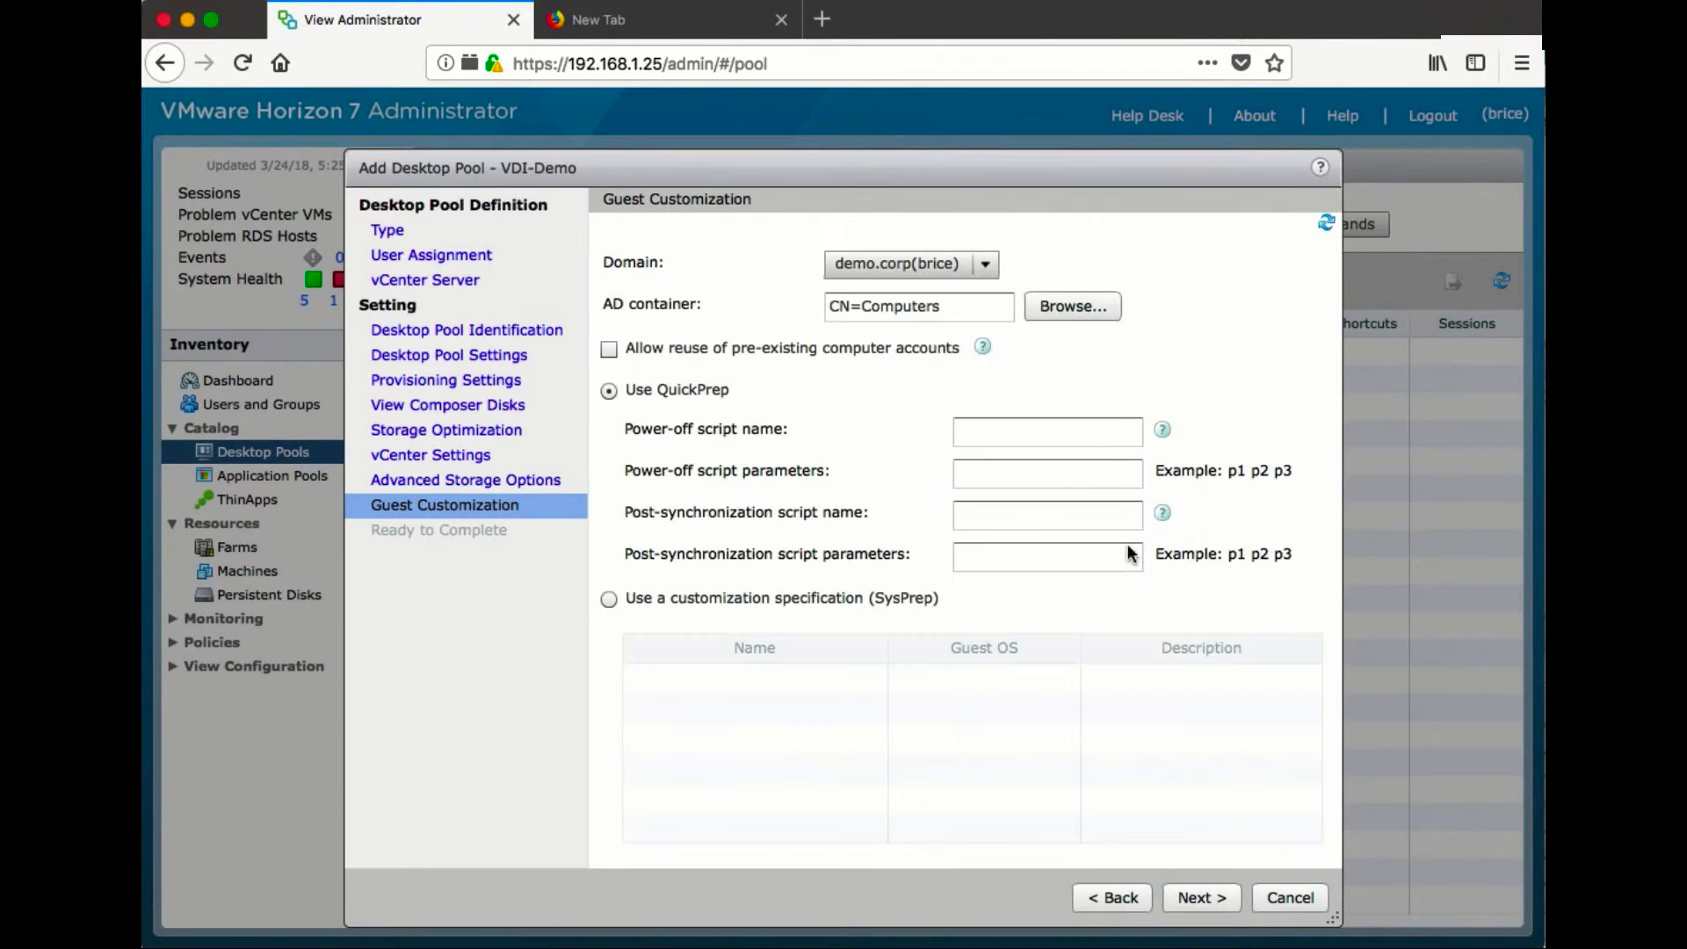
Set the AD container for guest customization to OU=VDI-Desktops
{"action": "left_click", "coordinate": [1071, 305]}
{"action": "double_click", "coordinate": [846, 392]}
{"action": "left_click", "coordinate": [814, 655]}
{"action": "left_click", "coordinate": [1060, 722]}
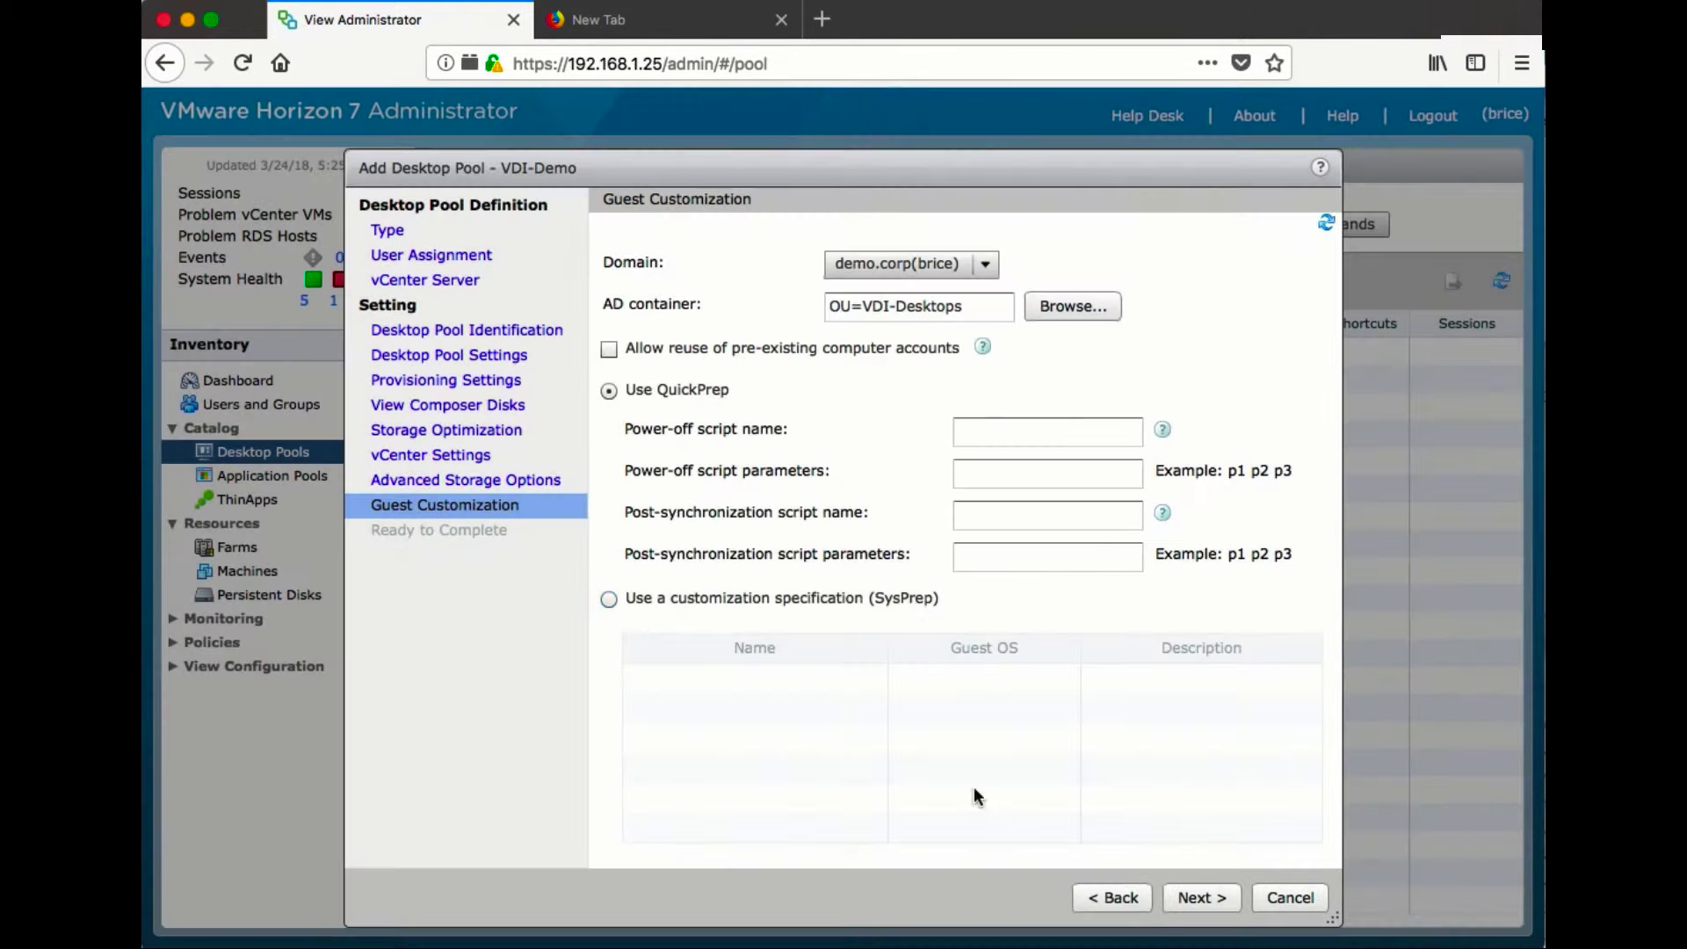
Accept the QuickPrep customization, choose to entitle users after the wizard finishes, and create the pool
{"action": "left_click", "coordinate": [1202, 897]}
{"action": "left_click", "coordinate": [1023, 233]}
{"action": "left_click", "coordinate": [1201, 899]}
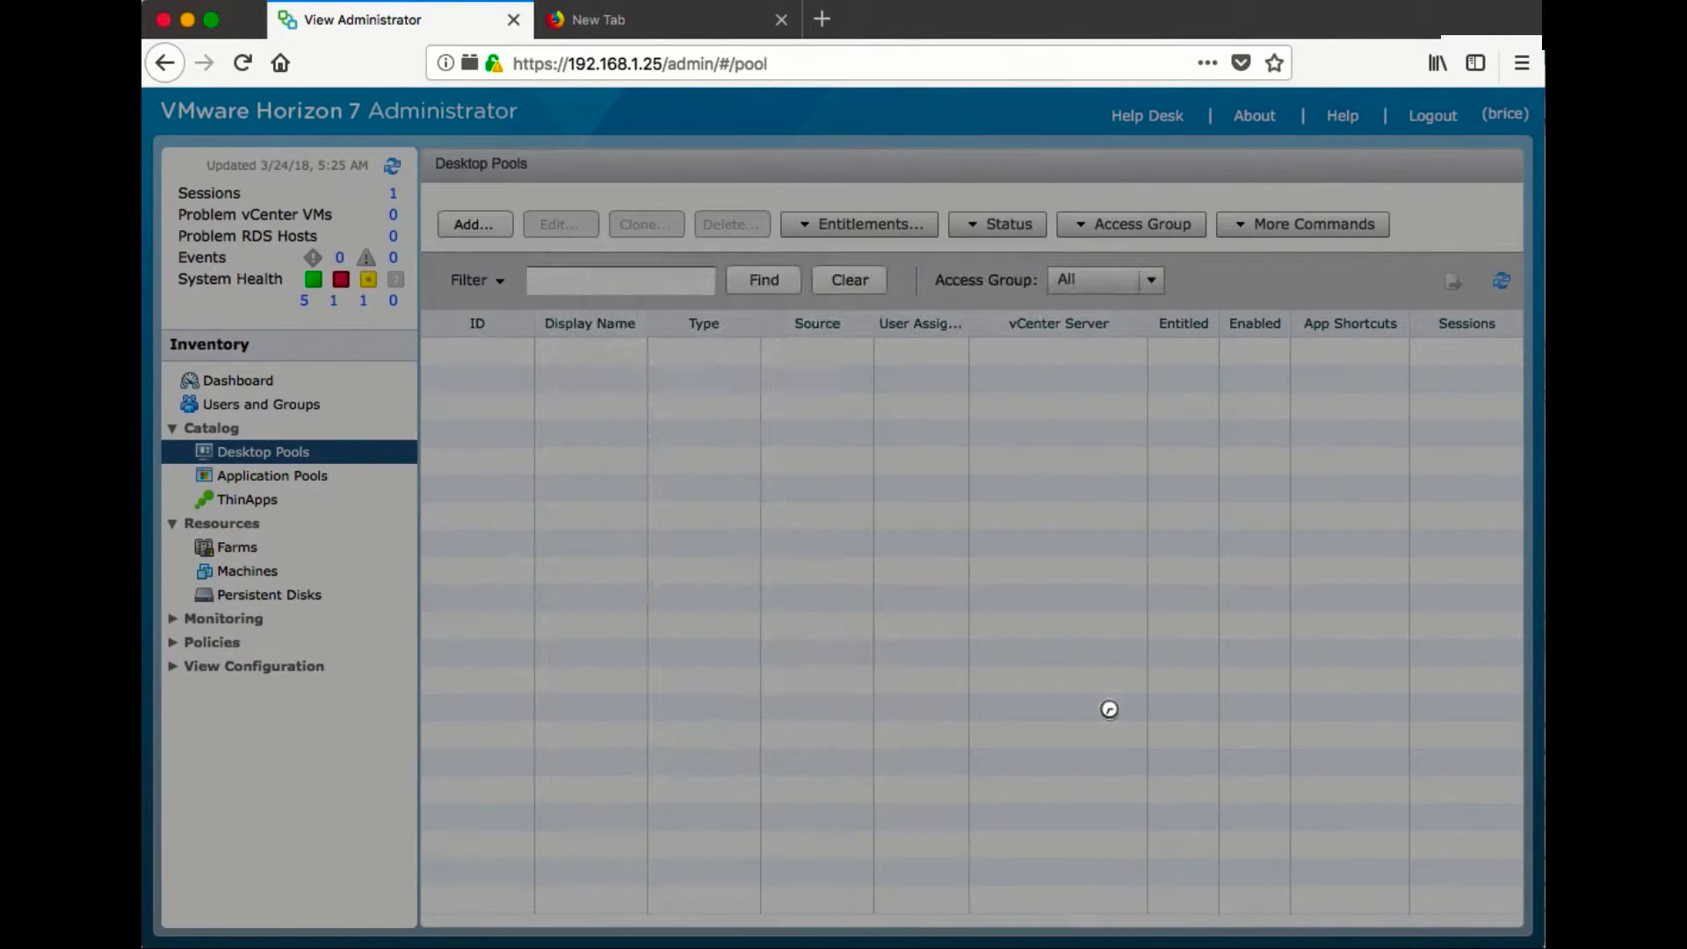
Find the user's domain account by name, entitle it to the new desktop pool, and close the entitlements
{"action": "left_click", "coordinate": [597, 352]}
{"action": "left_click", "coordinate": [804, 404]}
{"action": "type", "text": "brice"}
{"action": "left_click", "coordinate": [830, 482]}
{"action": "left_click", "coordinate": [576, 565]}
{"action": "left_click", "coordinate": [1088, 745]}
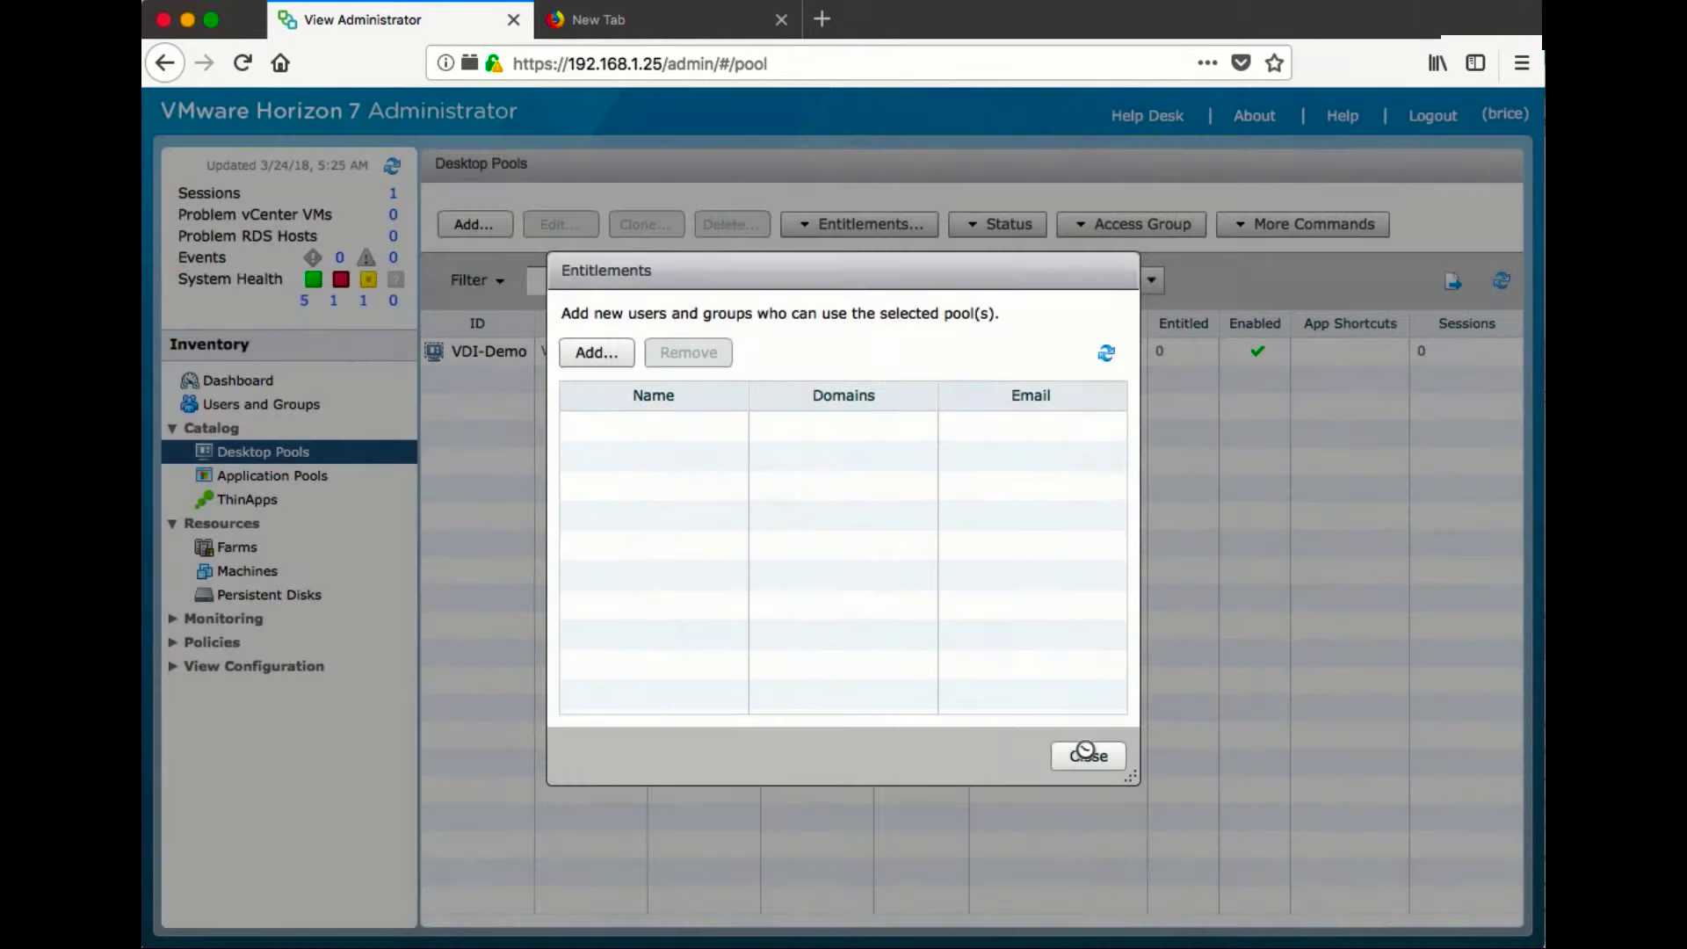
{"action": "left_click", "coordinate": [1087, 754]}
Check the vCenter machines list and refresh it to follow the provisioning status of the VDI-Demo desktop
{"action": "left_click", "coordinate": [247, 570]}
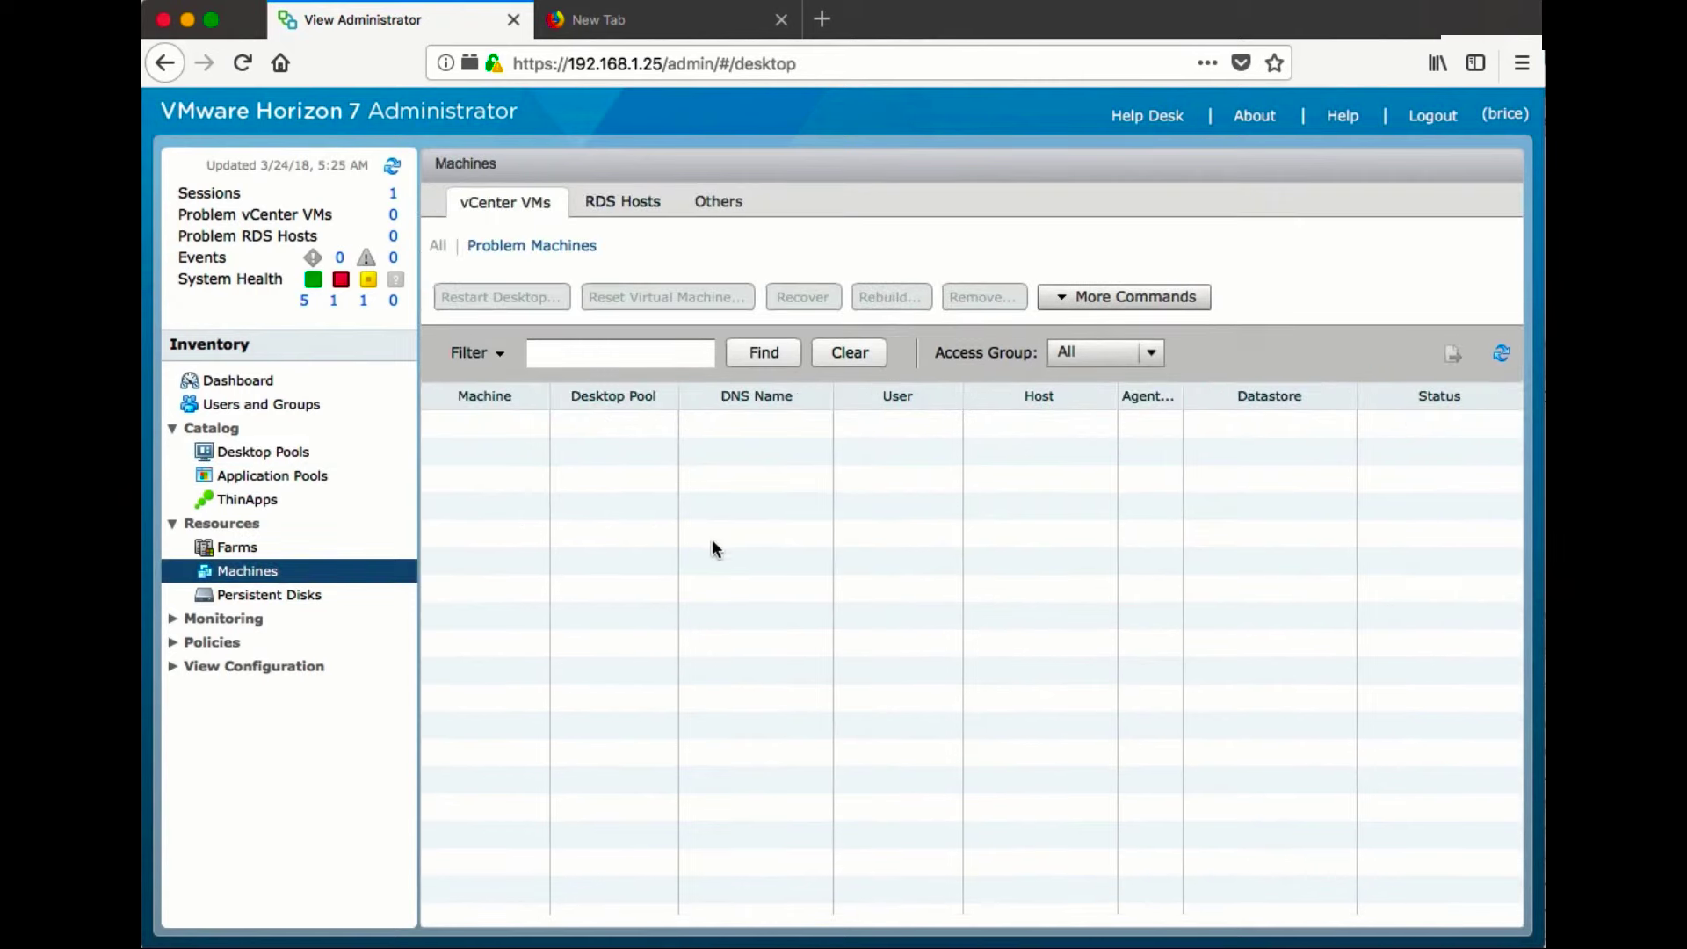
{"action": "left_click", "coordinate": [1500, 355]}
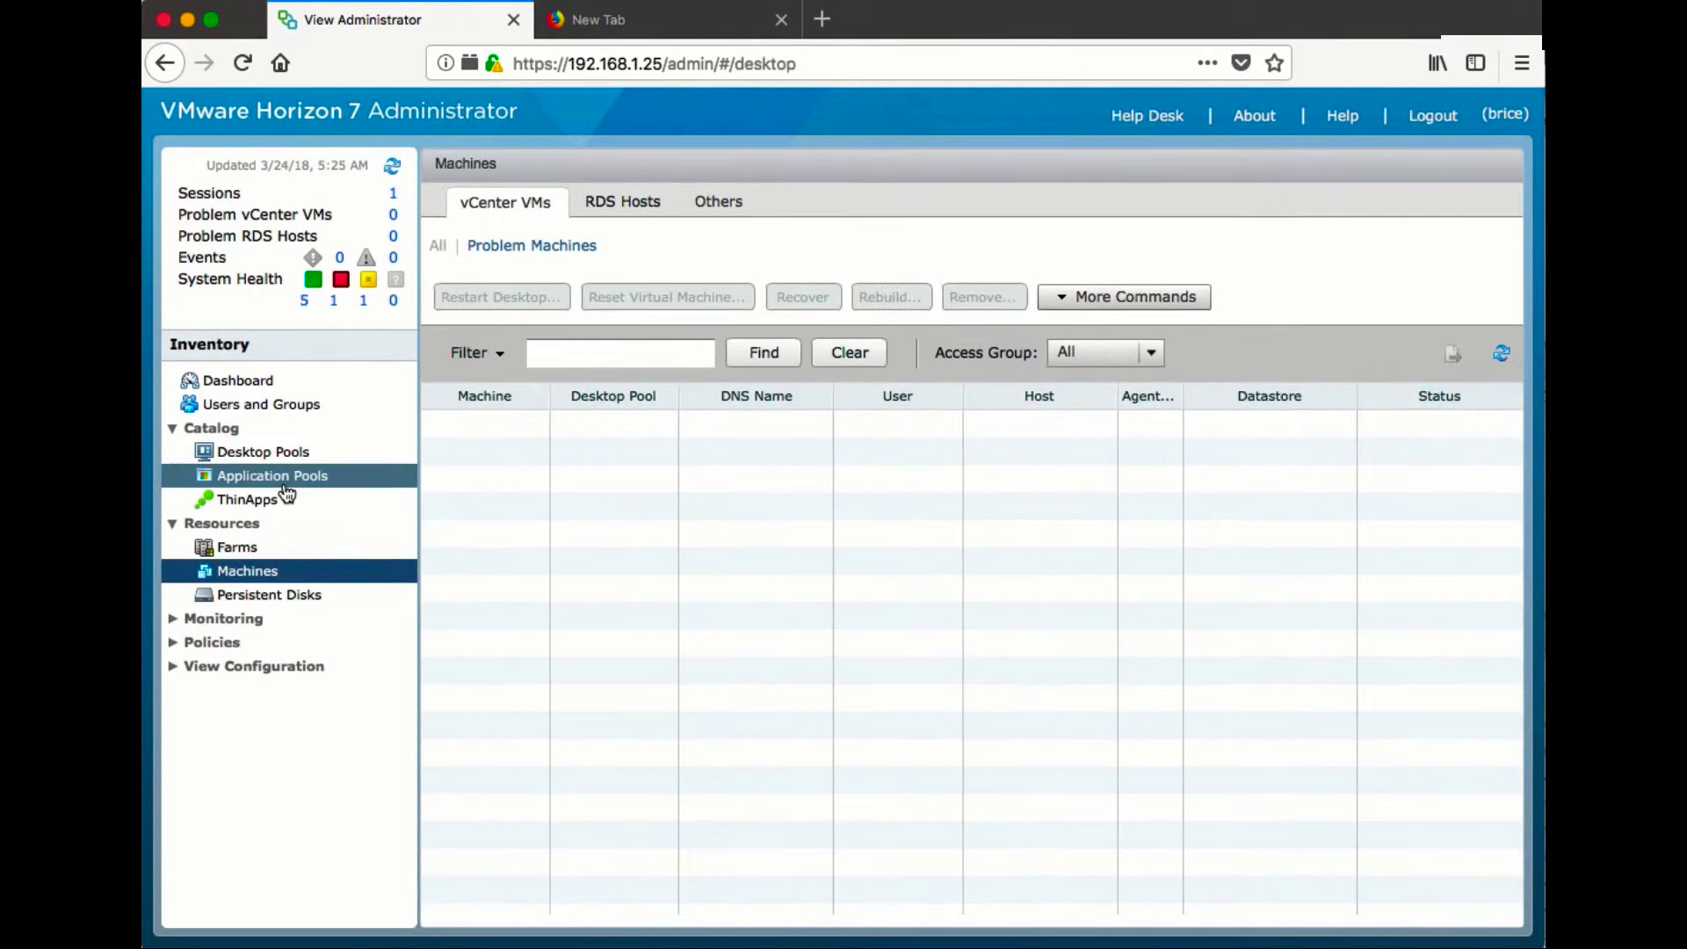
{"action": "left_click", "coordinate": [286, 454]}
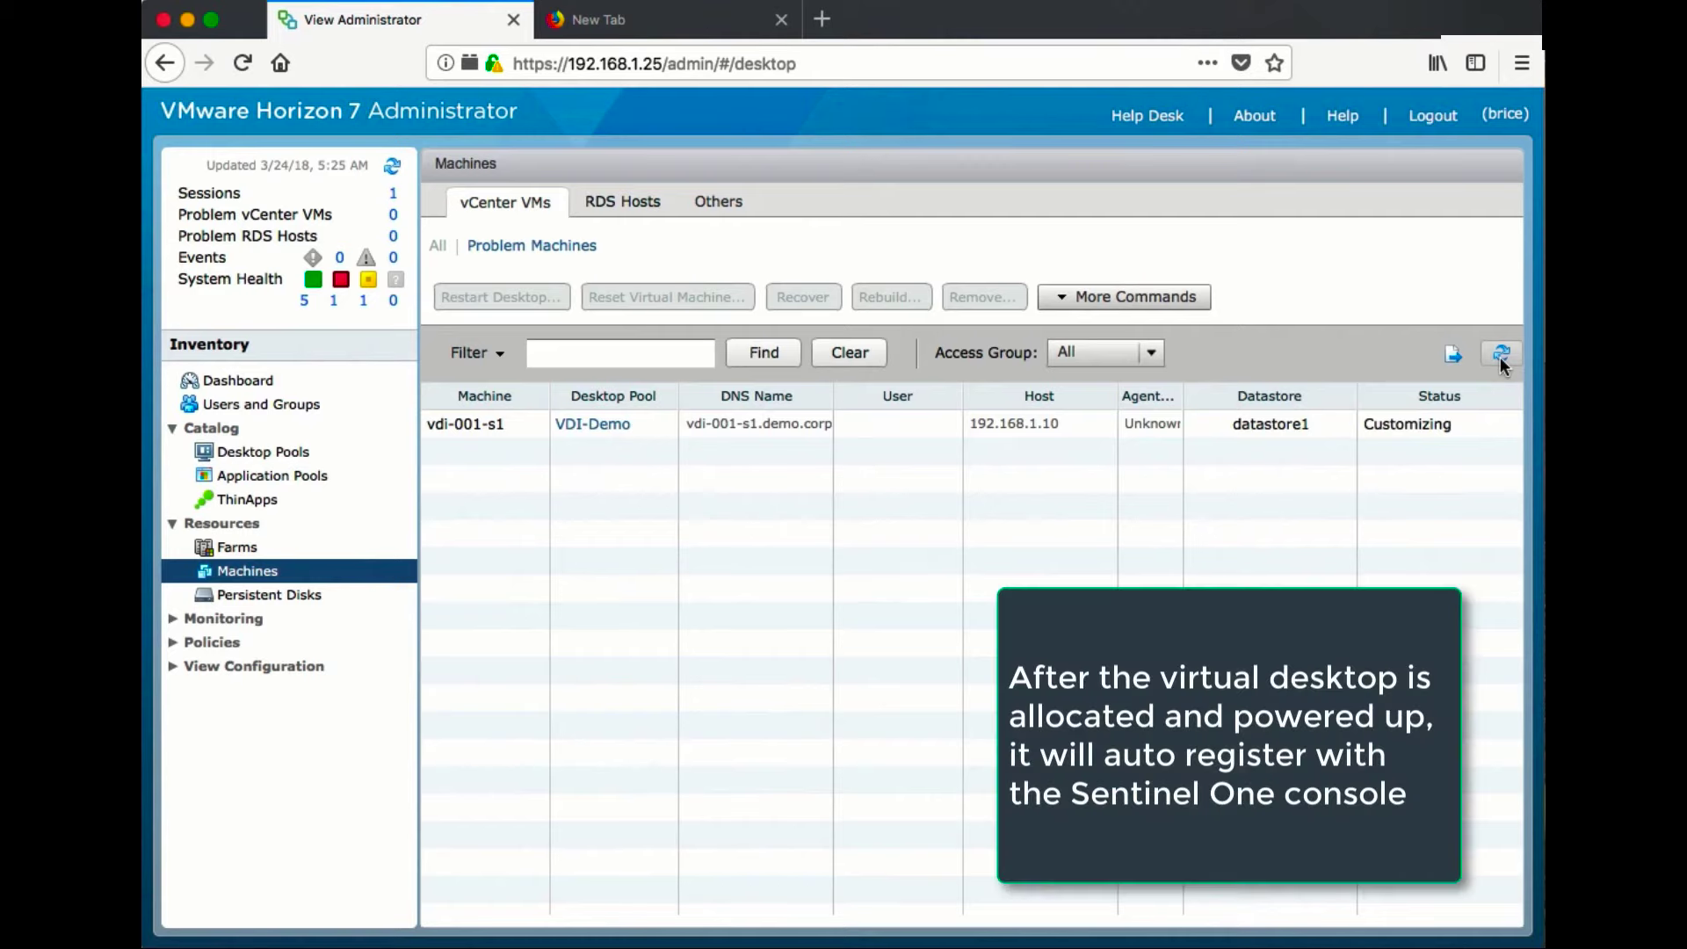
{"action": "left_click", "coordinate": [1499, 355]}
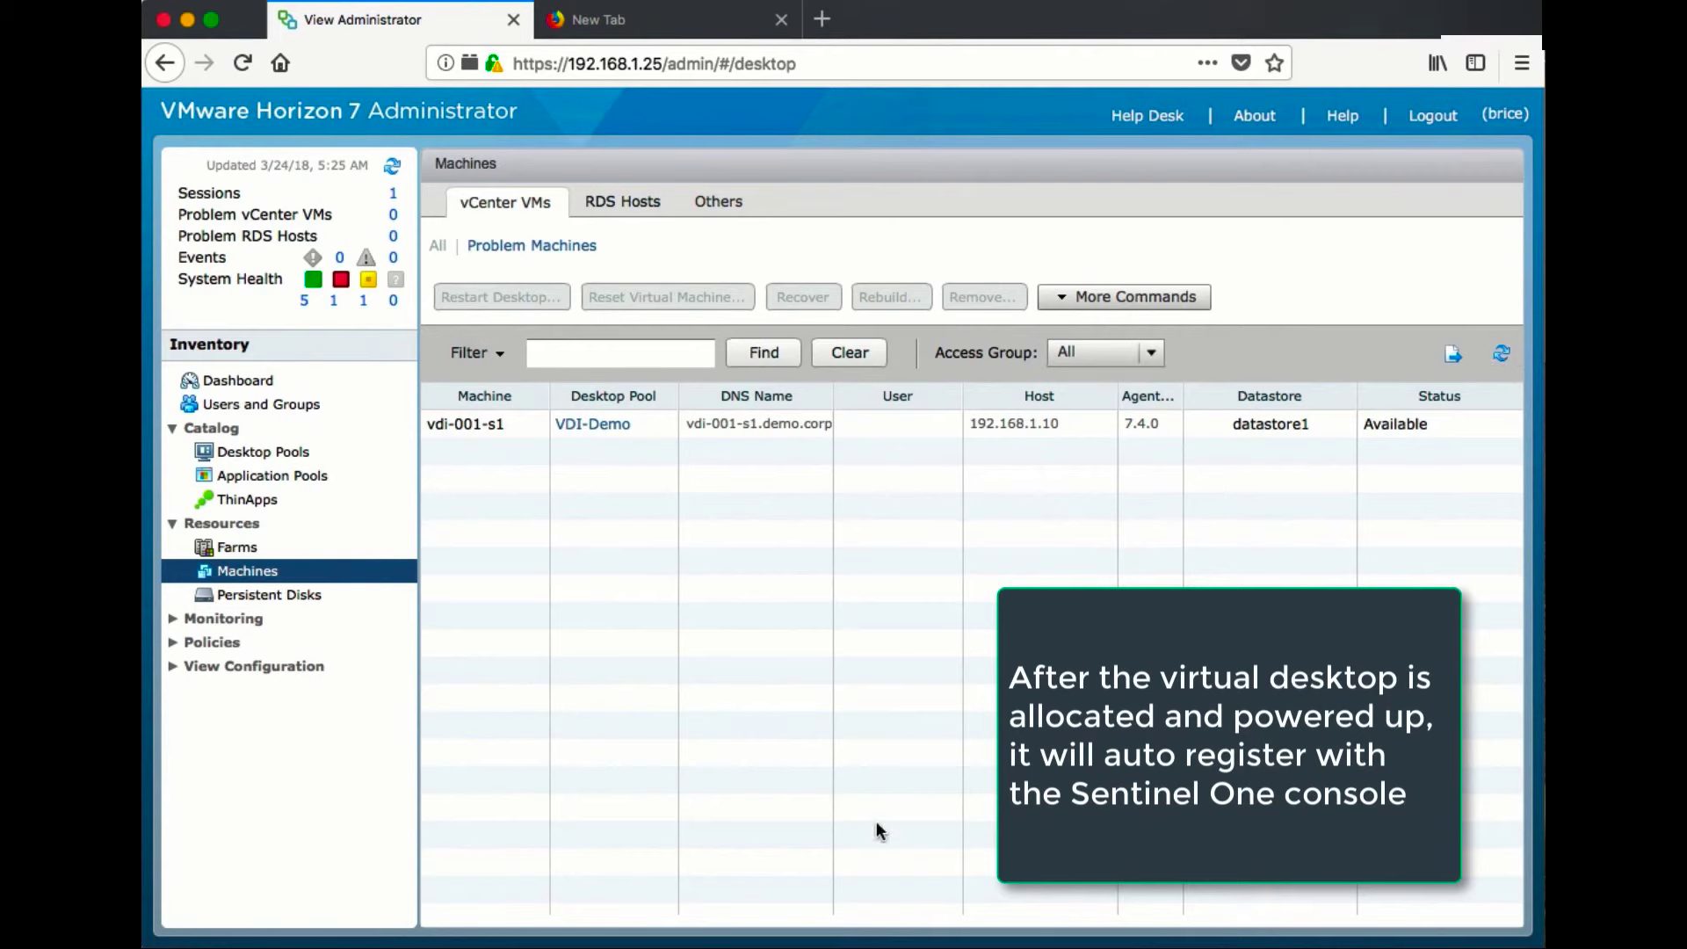
Switch to the SentinelOne console's network overview and list the protected machines of the VDI dynamic group
{"action": "left_click", "coordinate": [624, 940]}
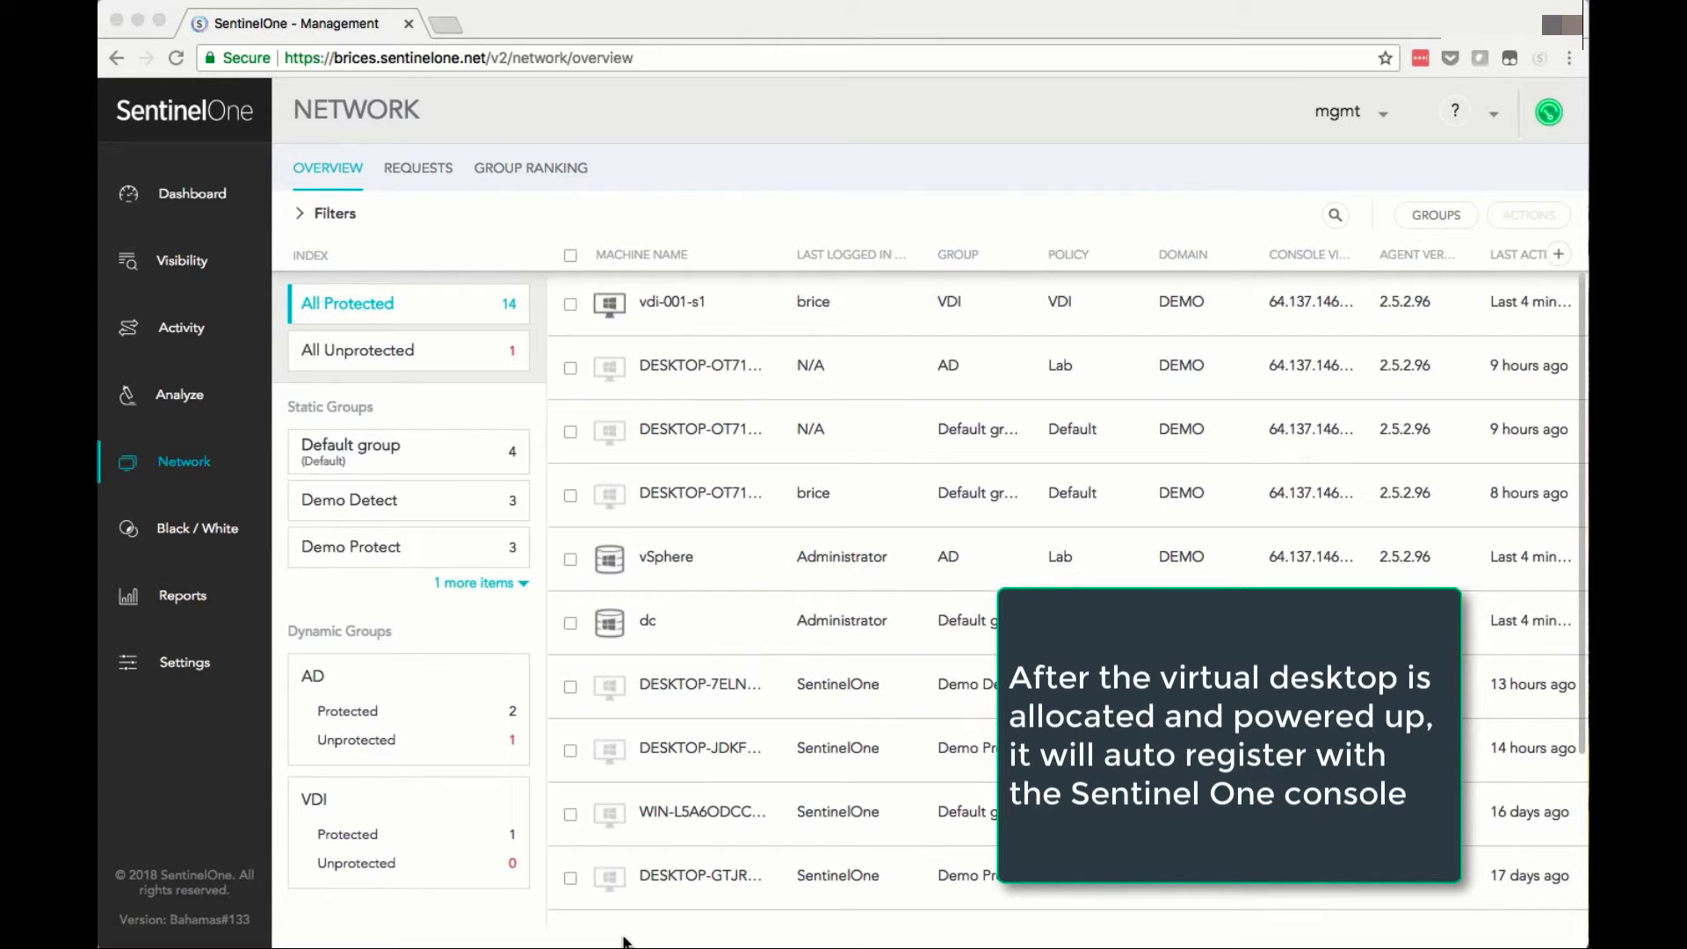
{"action": "double_click", "coordinate": [345, 833]}
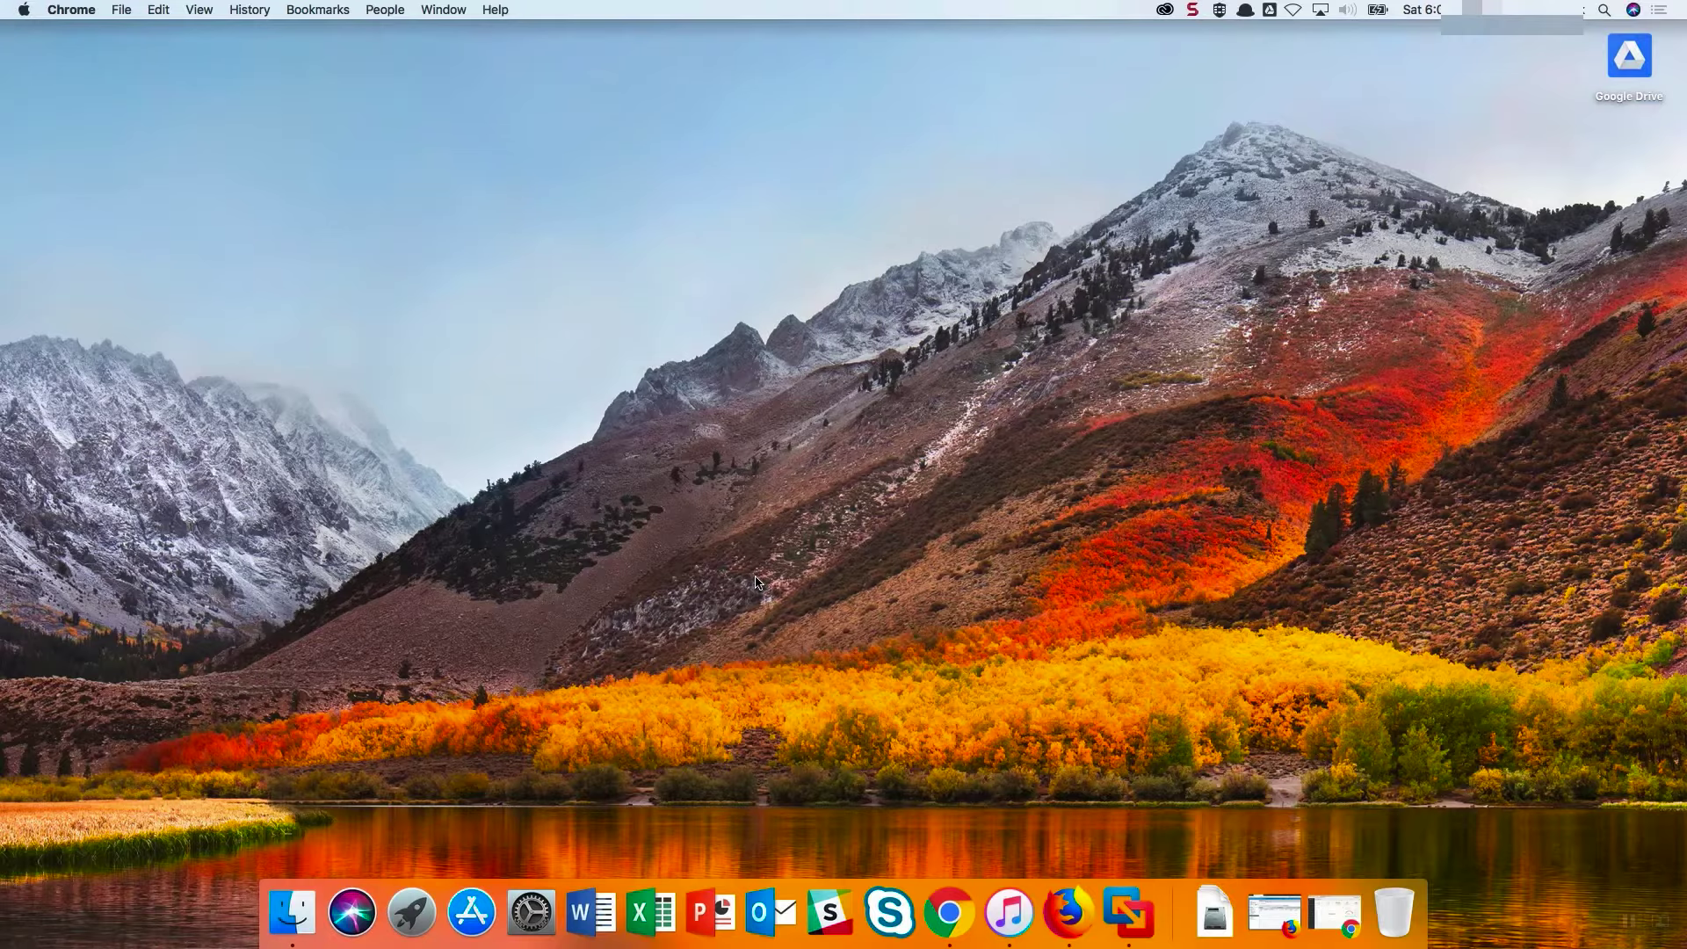
Launch VMware Horizon Client, continue past the untrusted connection to 192.168.1.25, and log in to the DEMO domain with the account password
{"action": "key", "text": "F4"}
{"action": "left_click", "coordinate": [268, 270]}
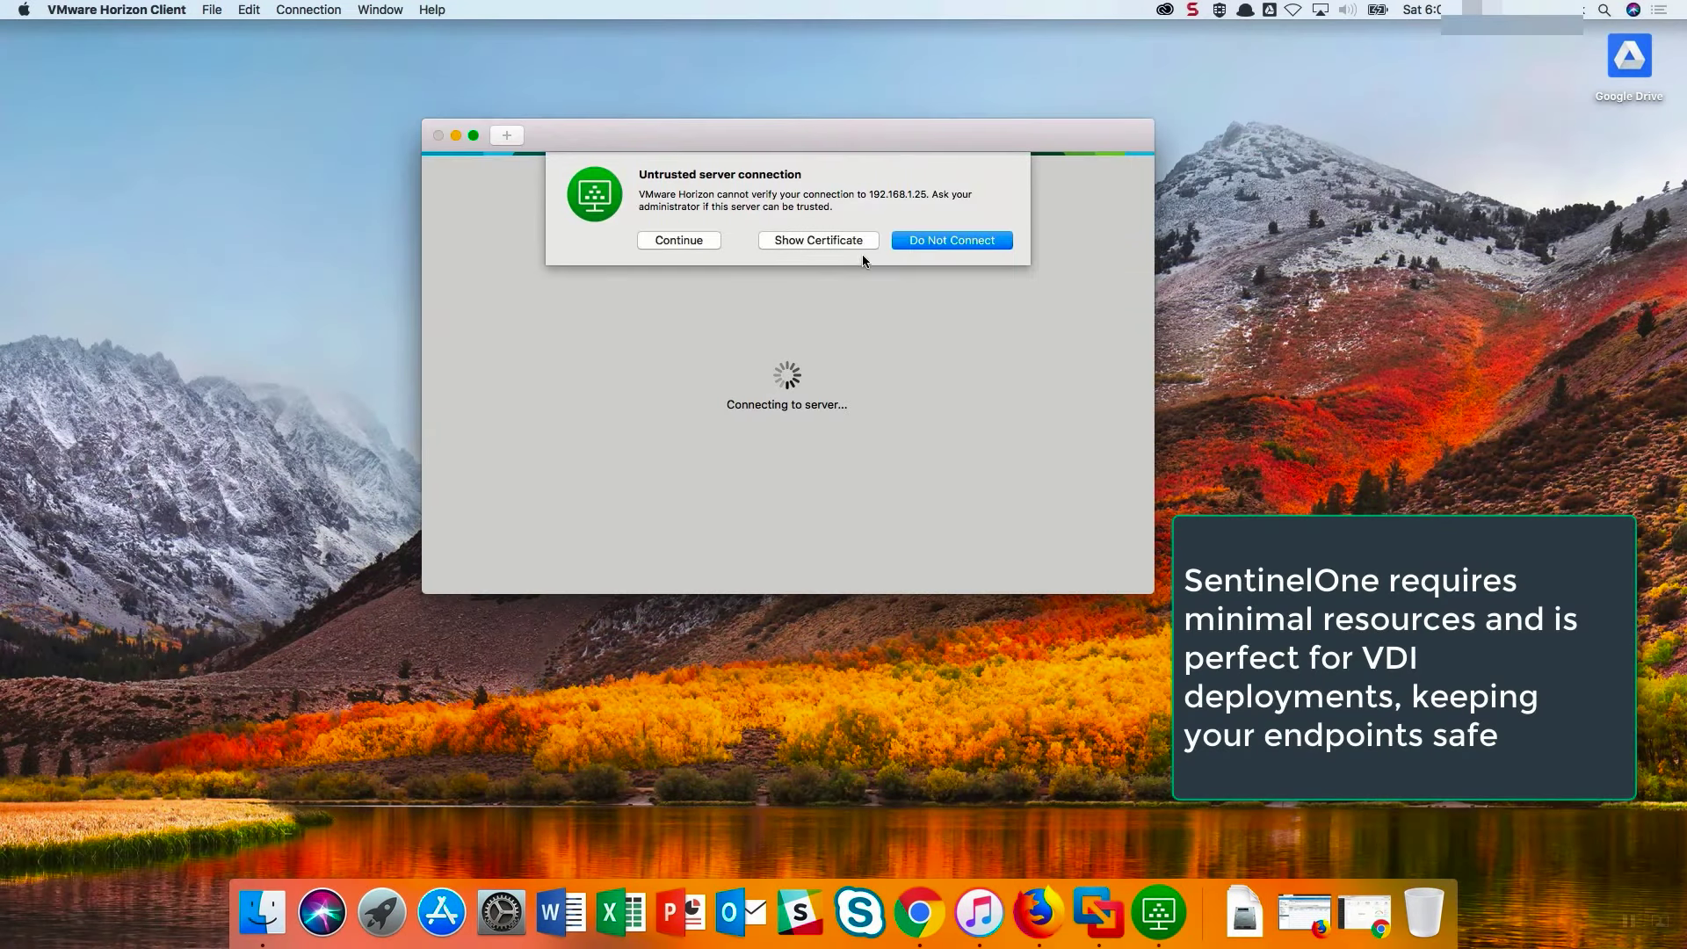
{"action": "left_click", "coordinate": [680, 239]}
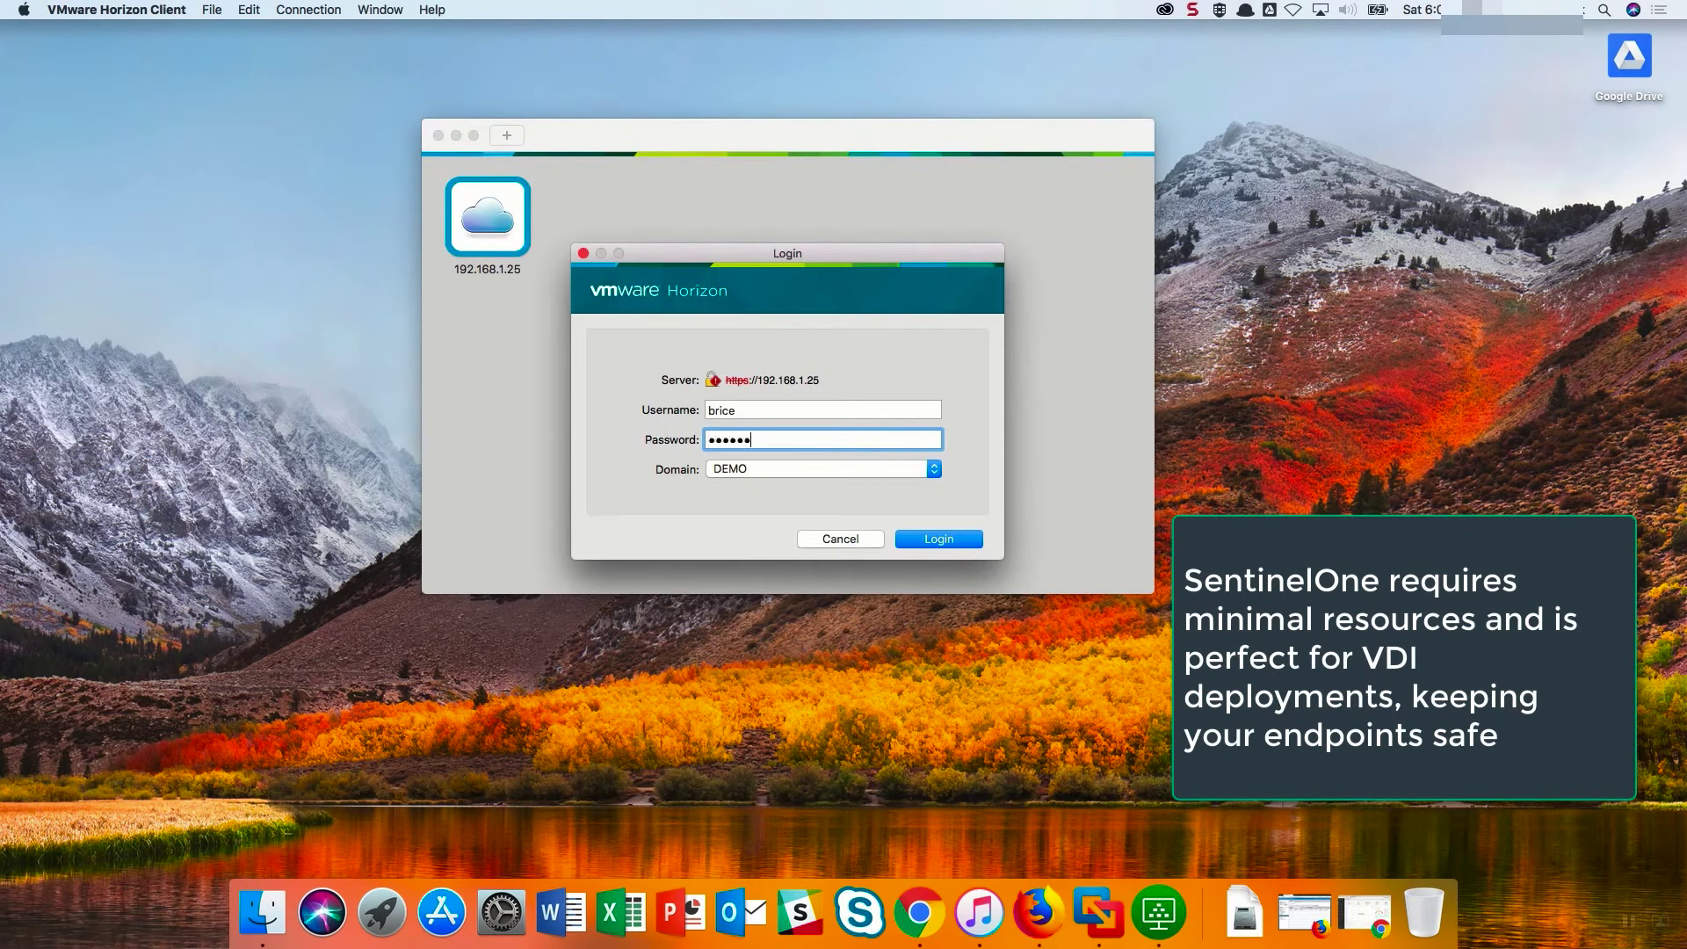
{"action": "key", "text": "Return"}
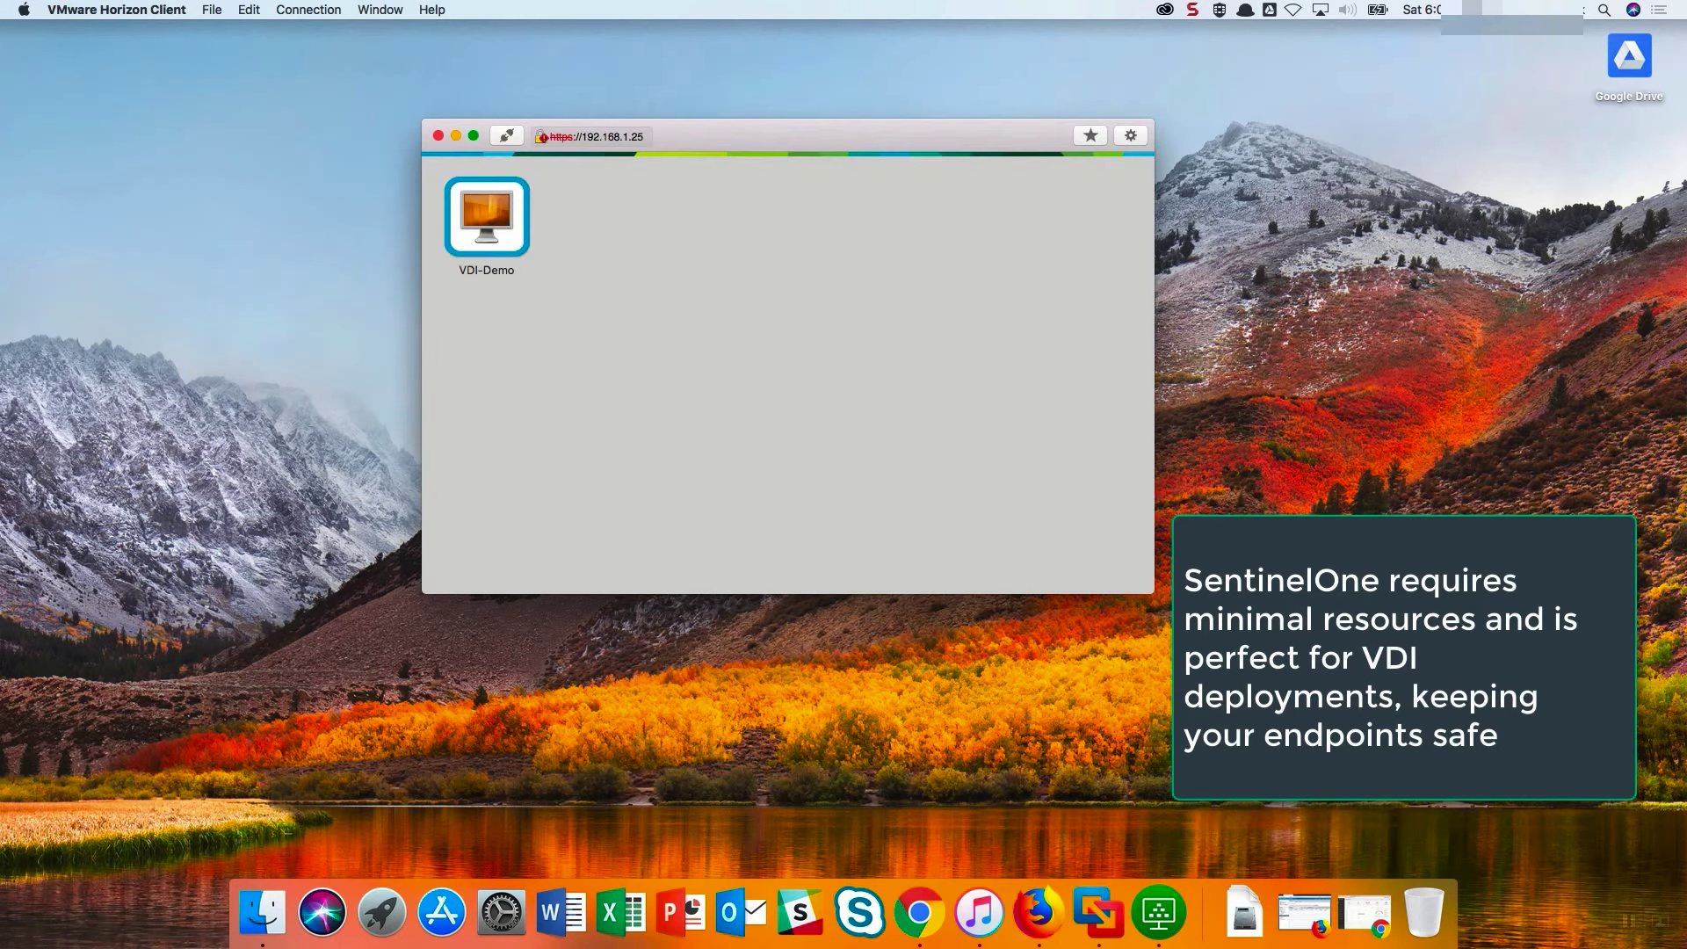
Connect to the VDI-Demo desktop, check the Sentinel processes' resource usage in Task Manager, and close it
{"action": "double_click", "coordinate": [512, 246]}
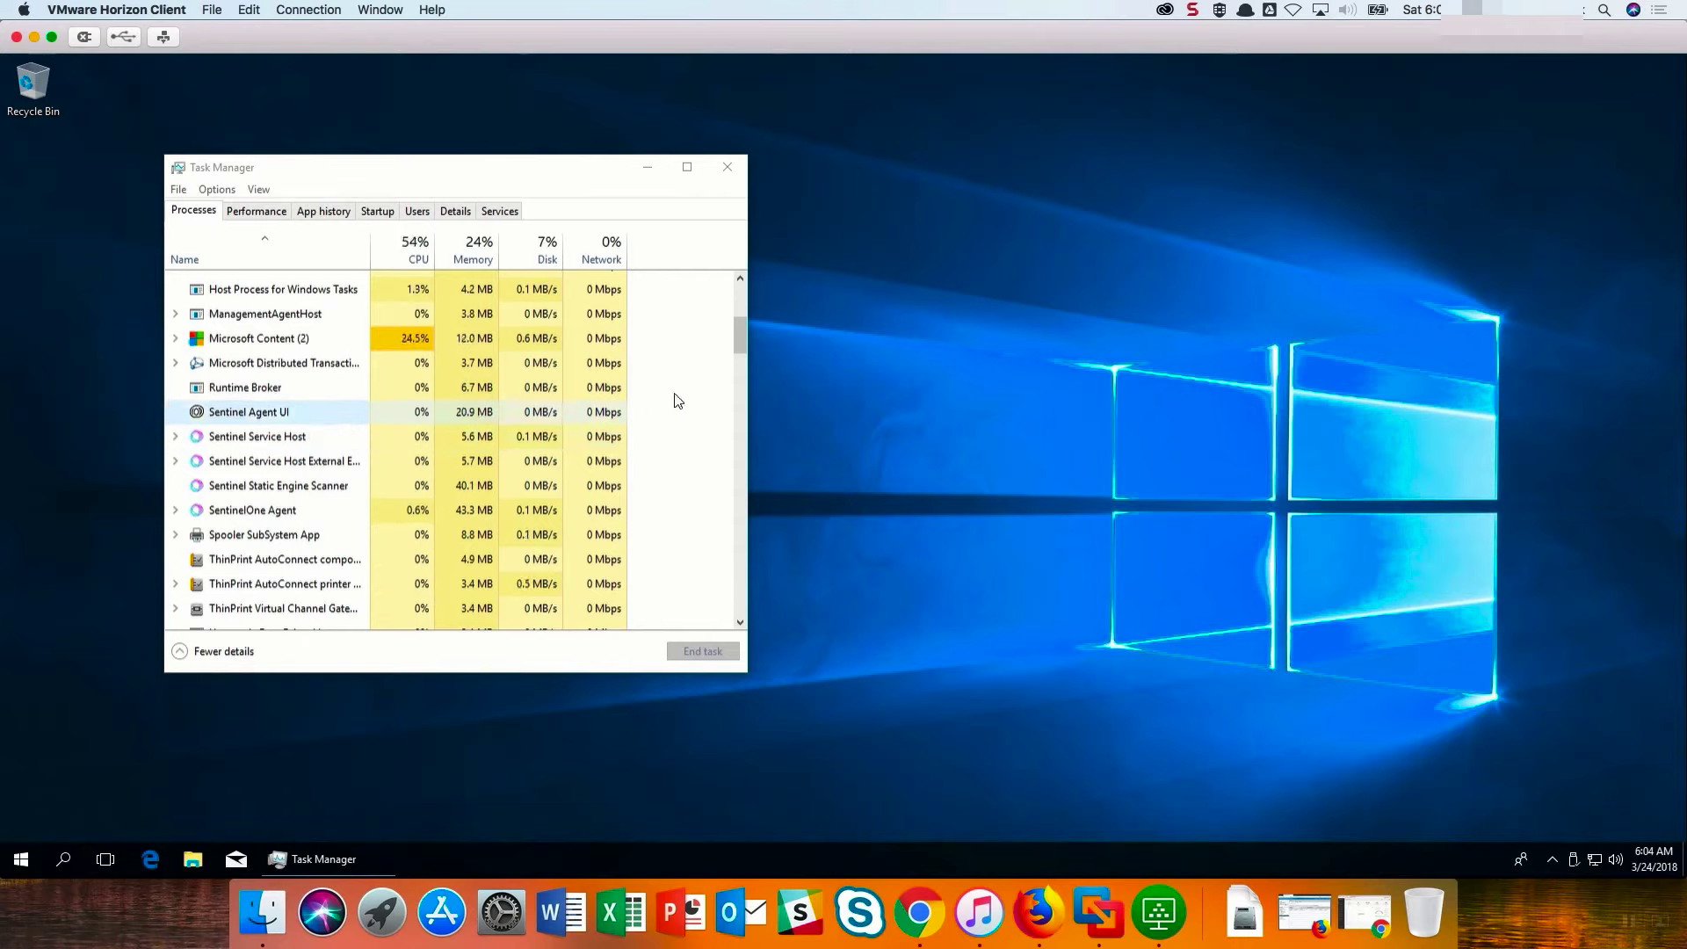
{"action": "left_click", "coordinate": [728, 169]}
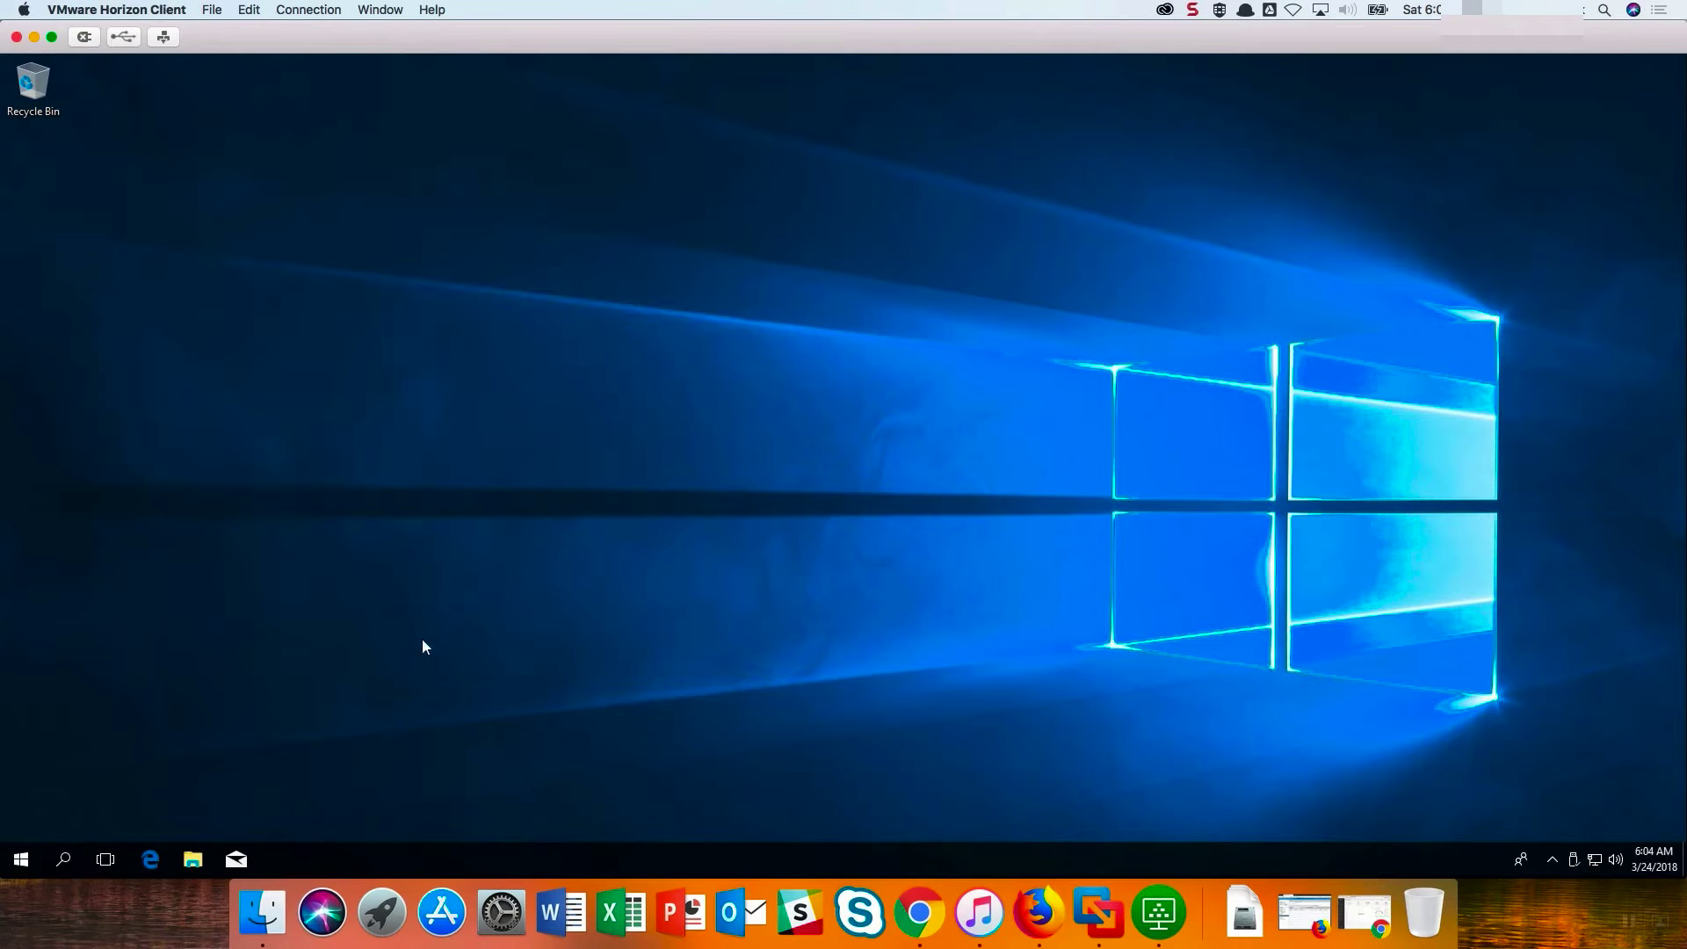
Browse to the network share \\192.168.1.15\share in File Explorer and open its windows folder
{"action": "left_click", "coordinate": [192, 859]}
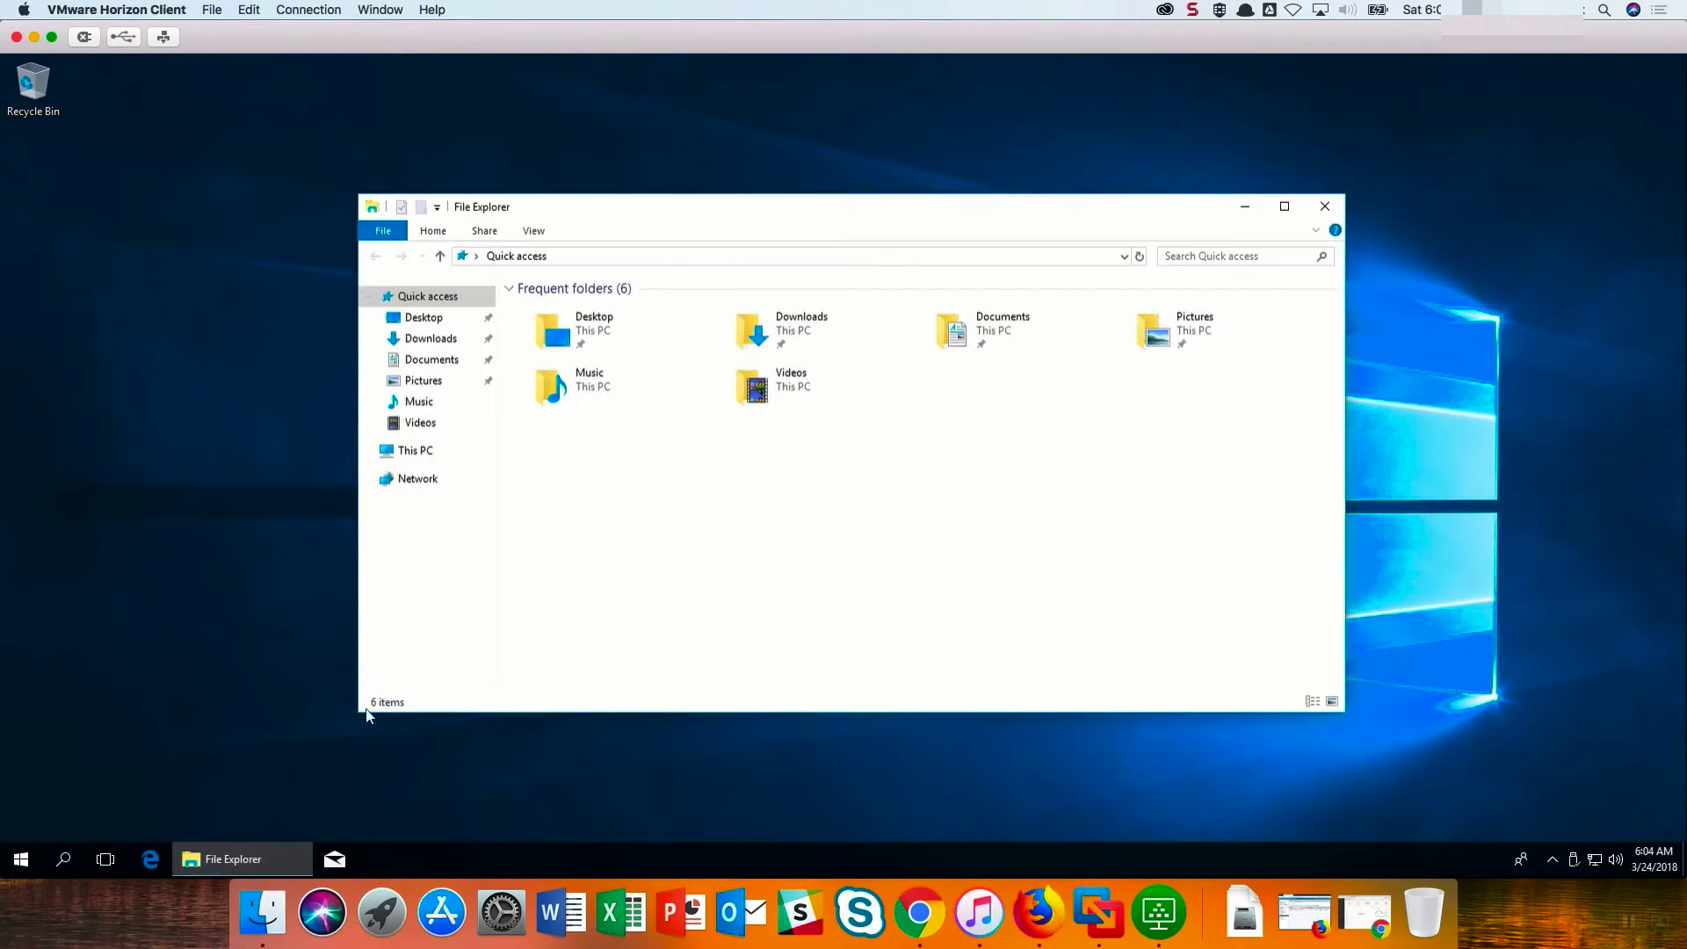
{"action": "left_click", "coordinate": [644, 255]}
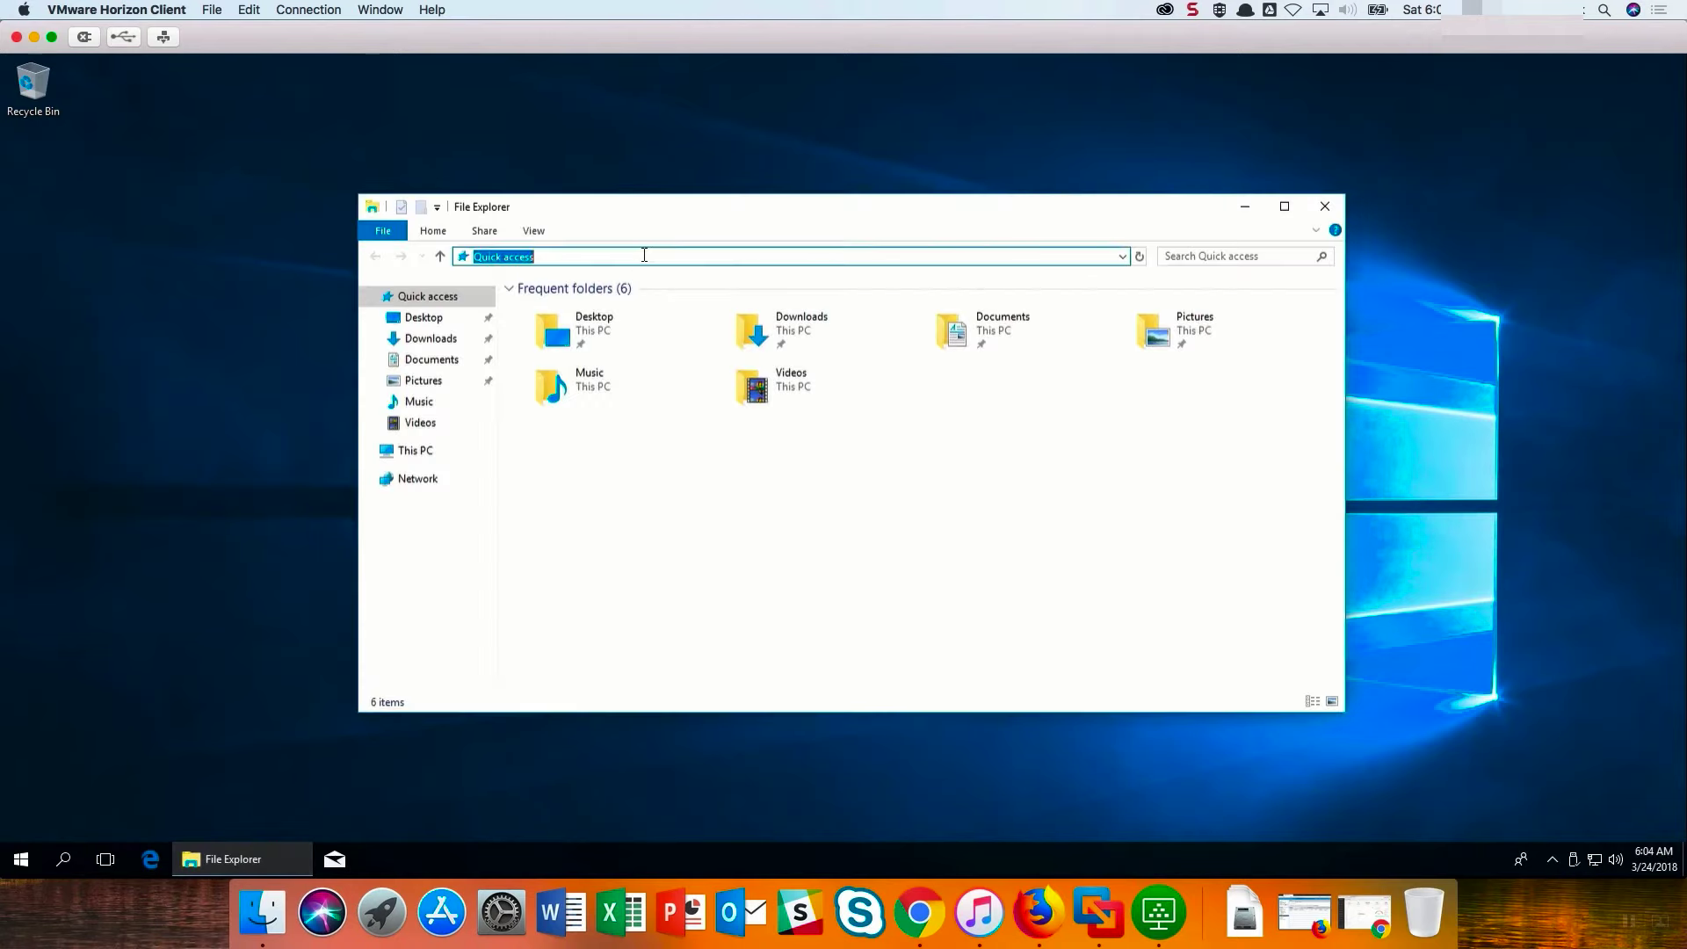
{"action": "type", "text": "\\192"}
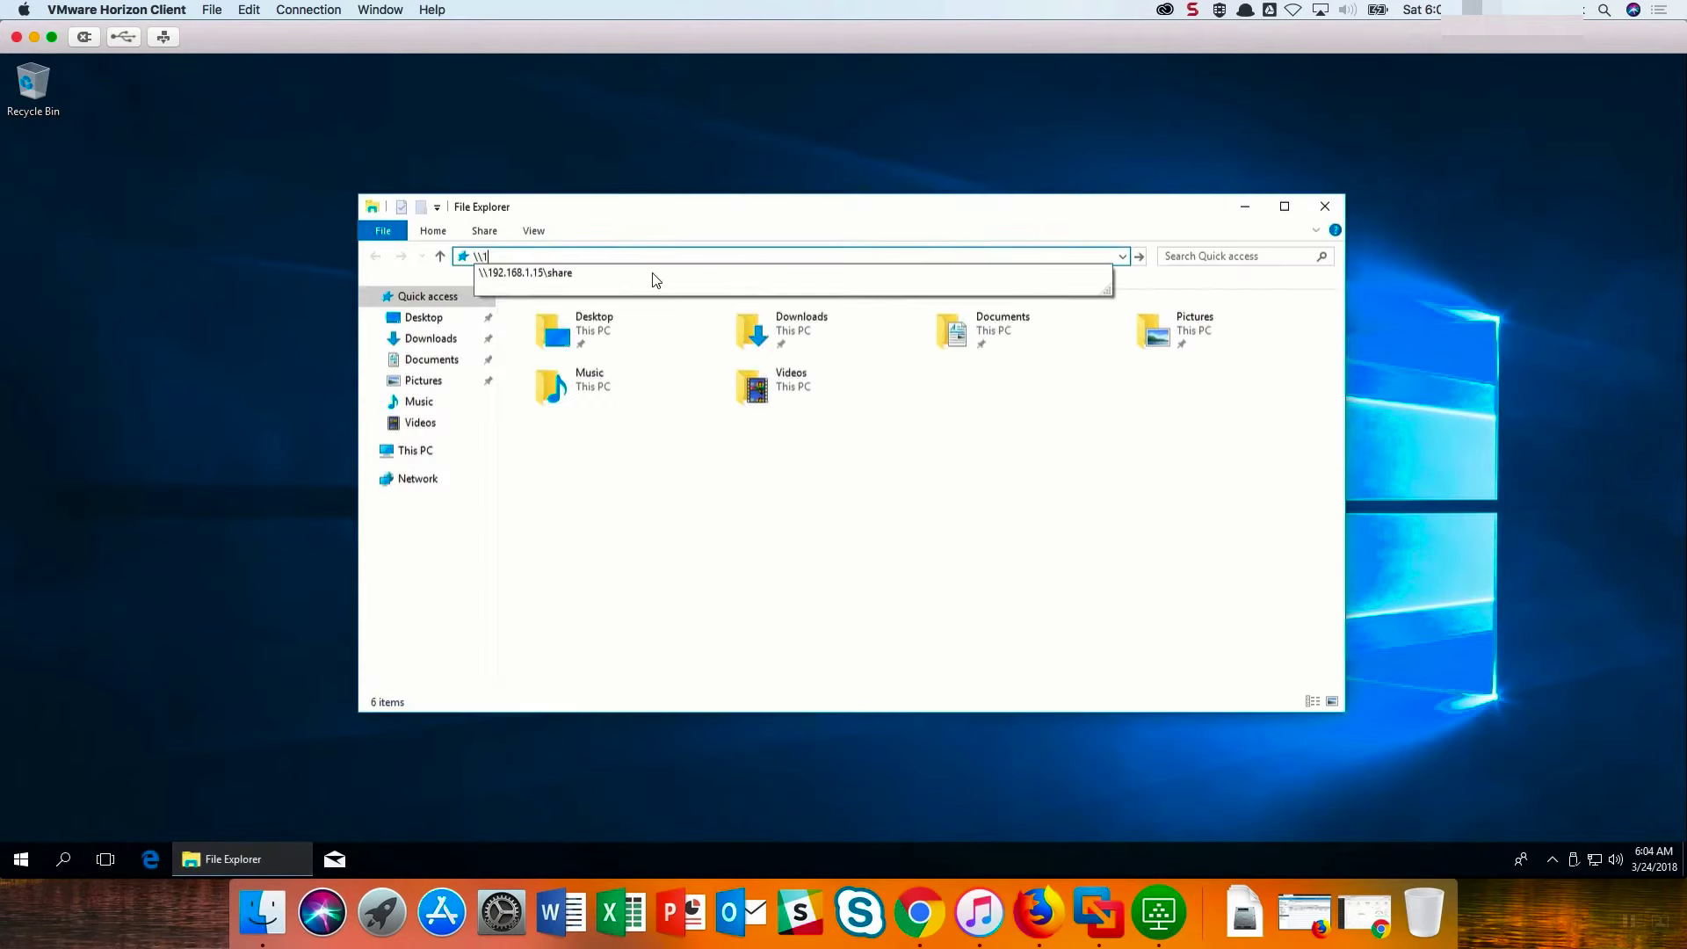
{"action": "left_click", "coordinate": [651, 273]}
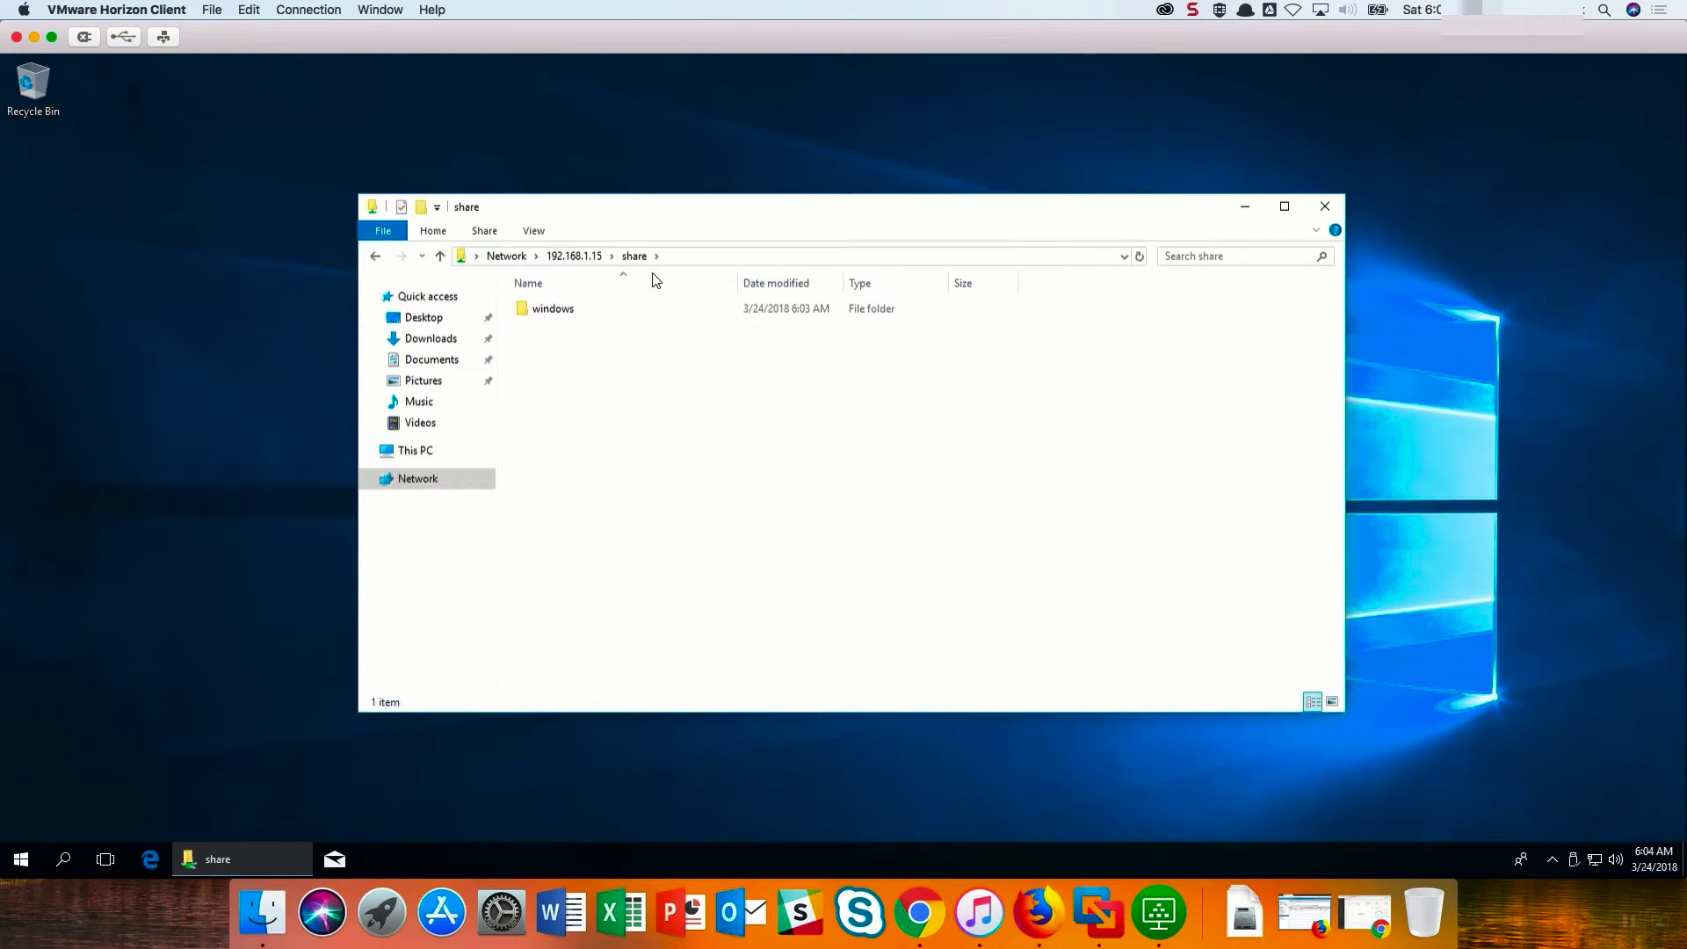
{"action": "left_click", "coordinate": [588, 314]}
{"action": "double_click", "coordinate": [589, 315]}
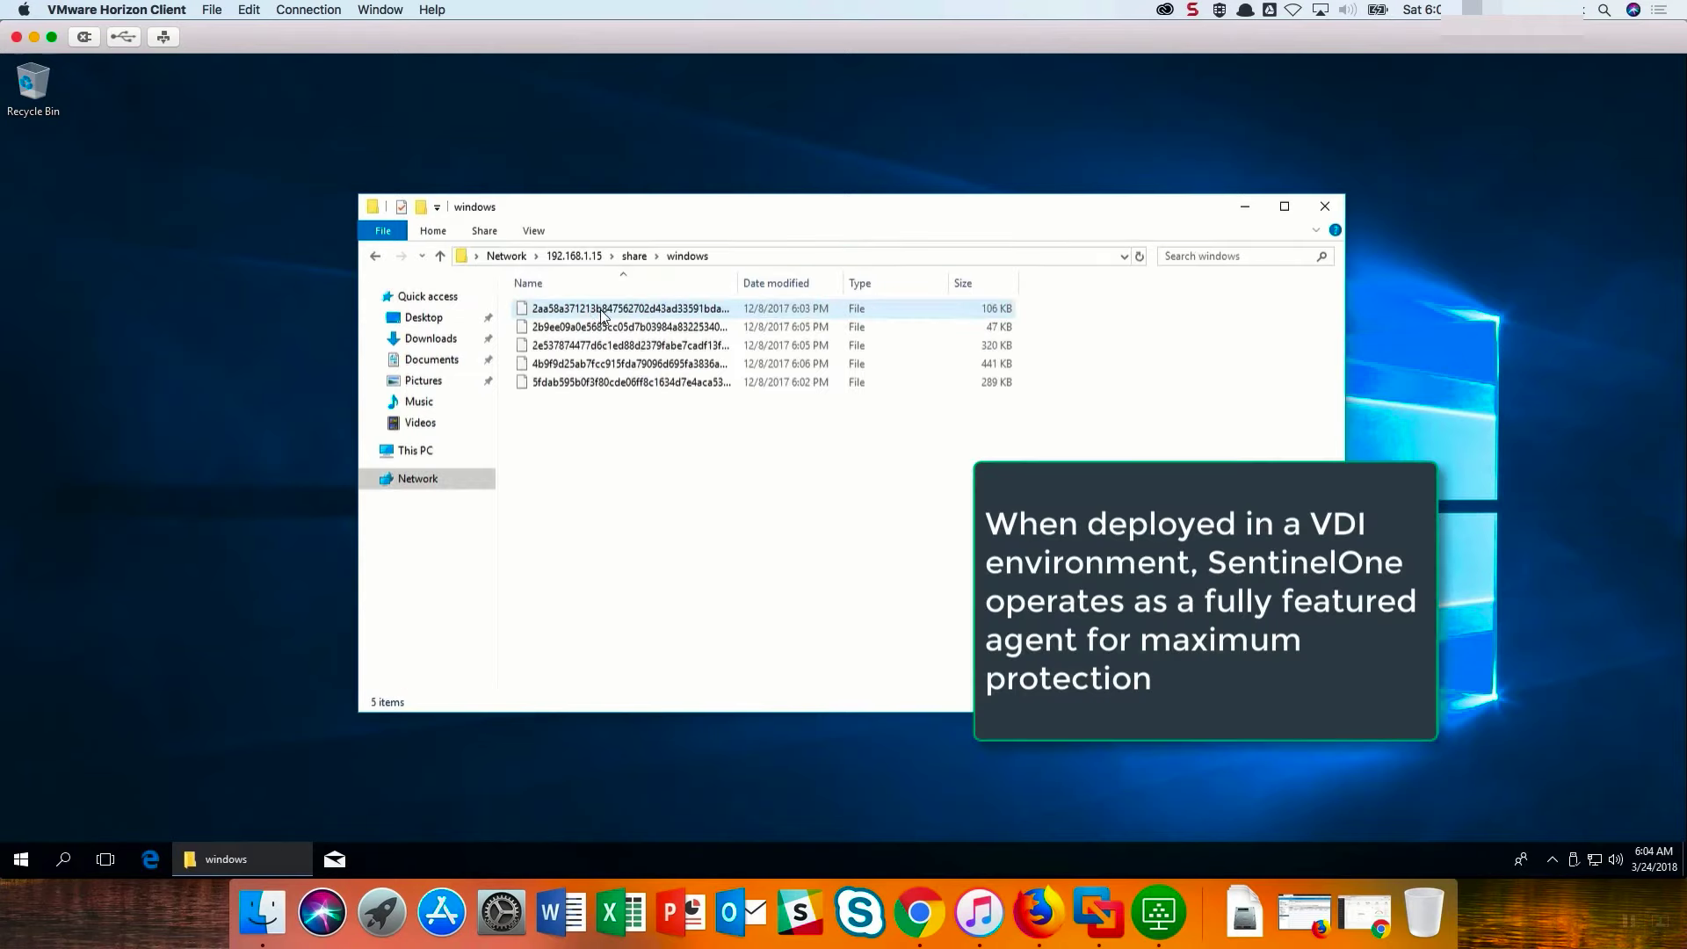
Copy all the sample files from the share's windows folder to the virtual desktop's desktop
{"action": "left_click", "coordinate": [755, 312]}
{"action": "left_click", "coordinate": [748, 383], "text": "shift"}
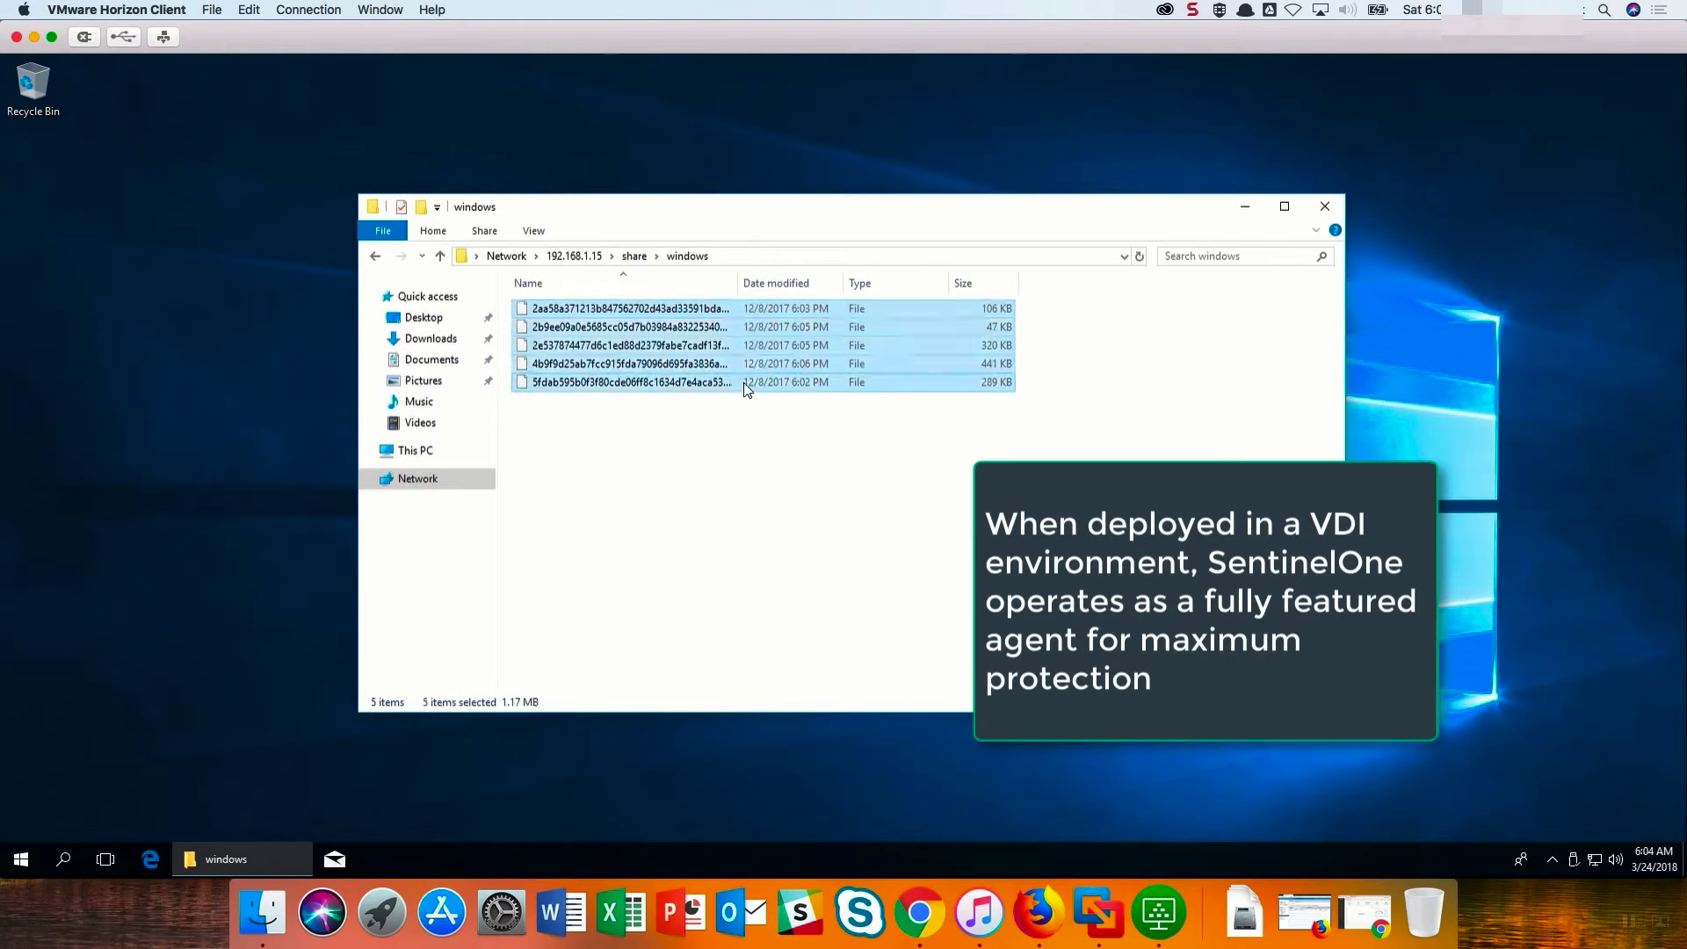
{"action": "right_click", "coordinate": [751, 386]}
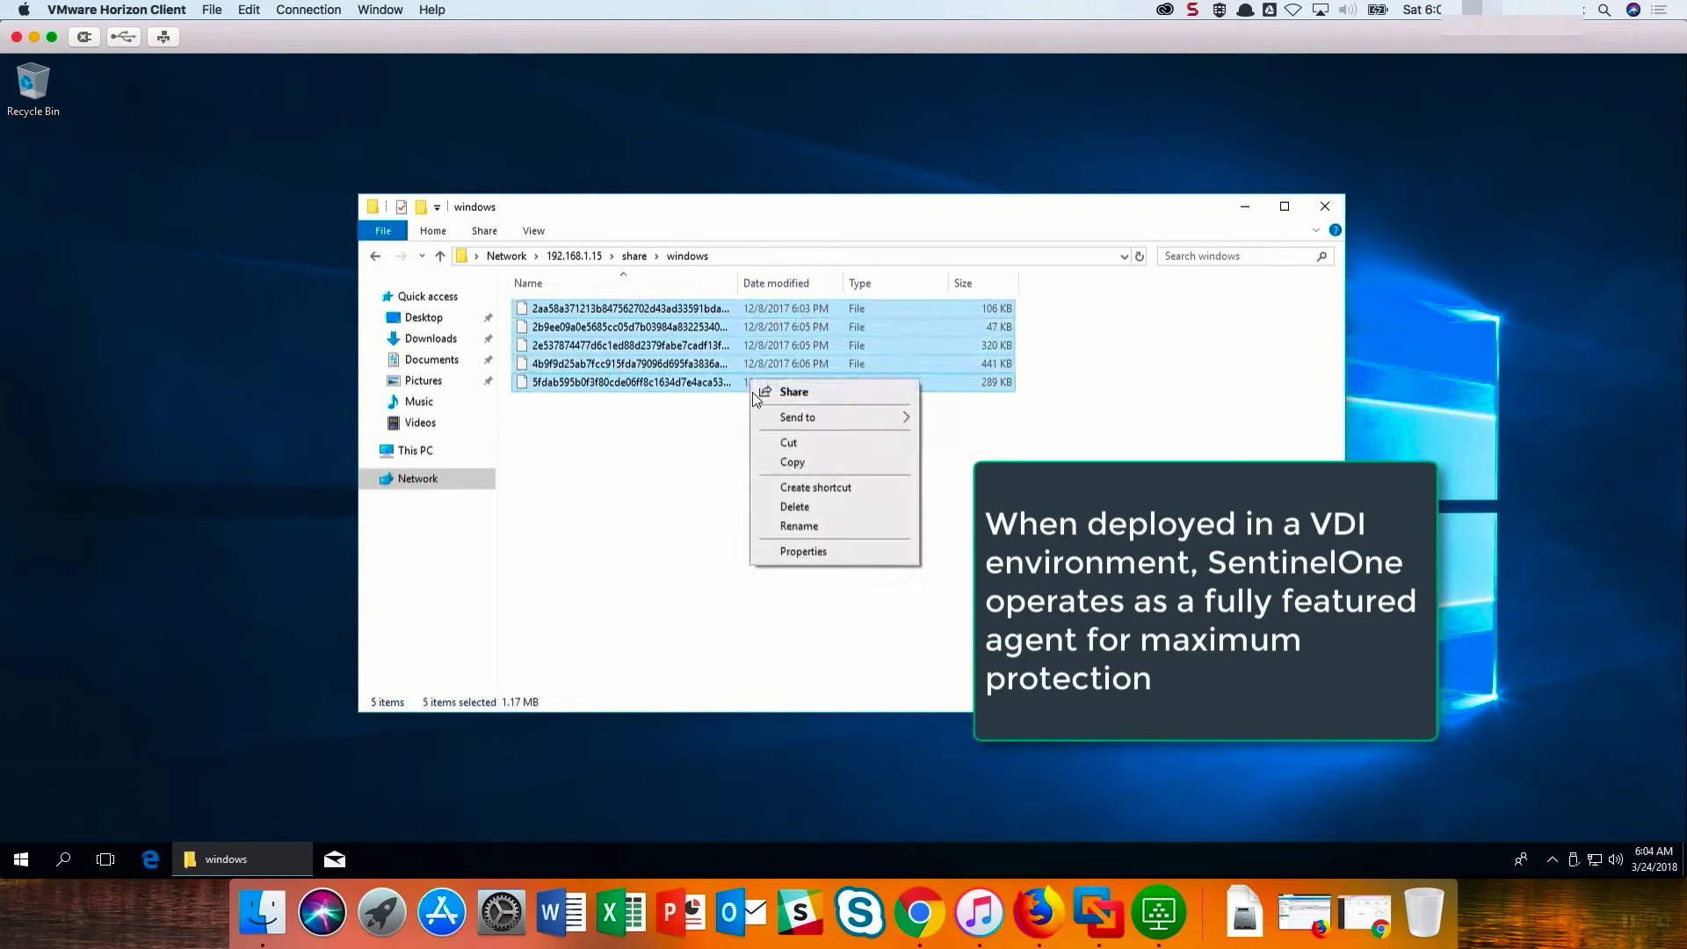
{"action": "left_click", "coordinate": [795, 463]}
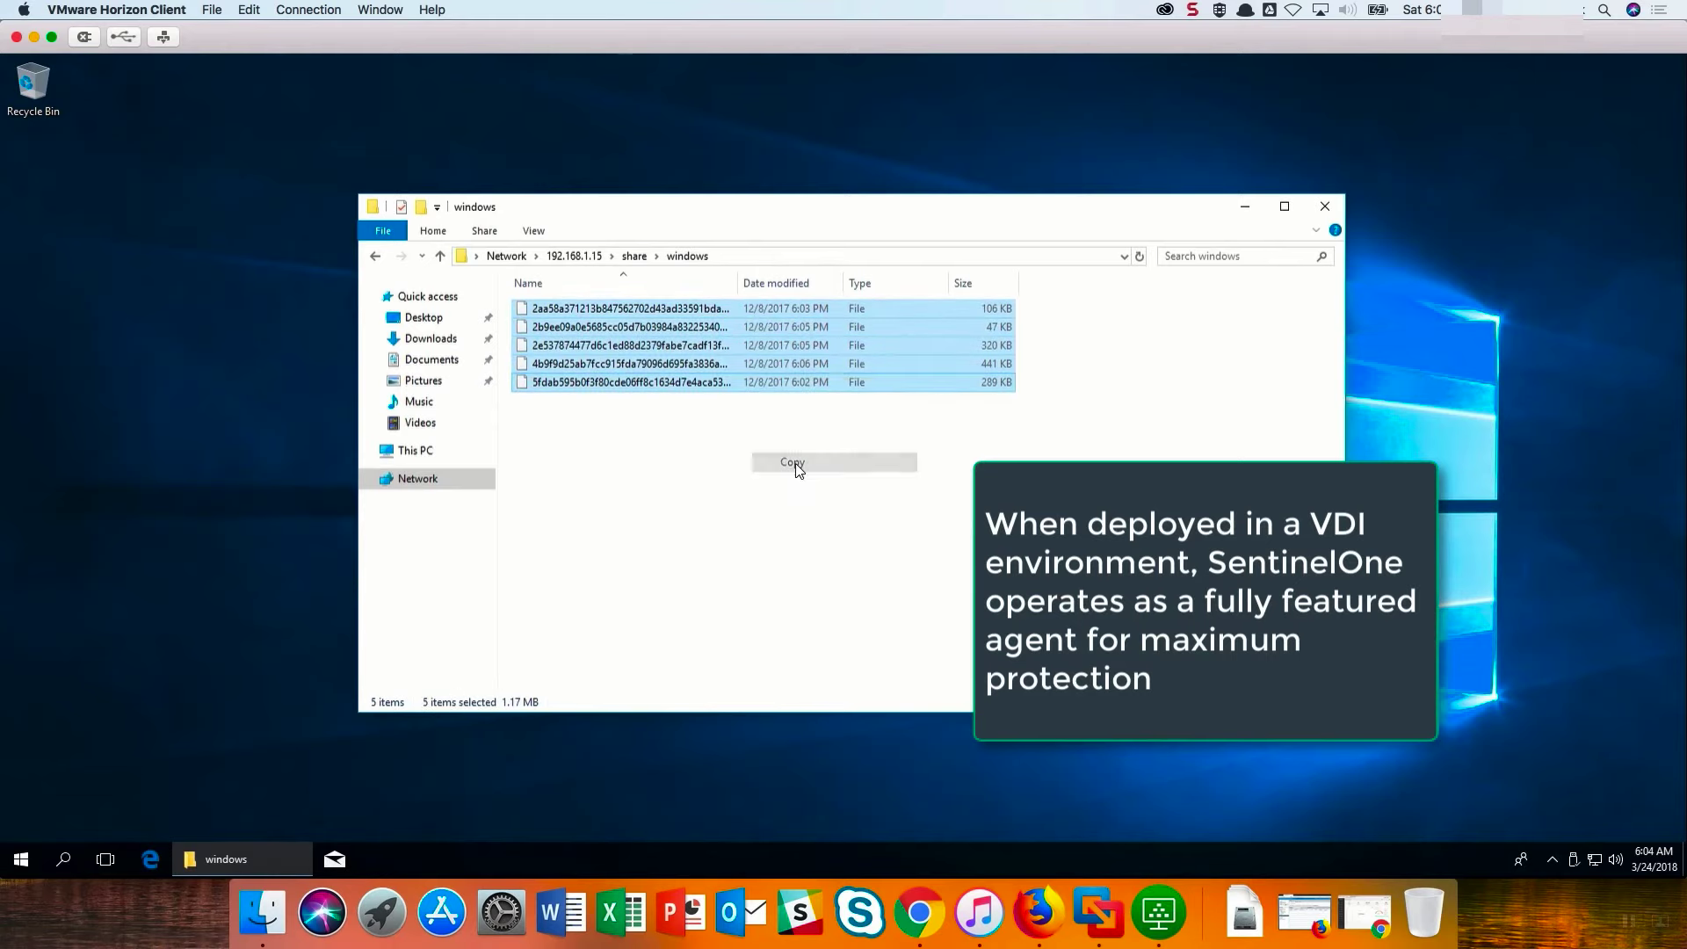
{"action": "right_click", "coordinate": [166, 238]}
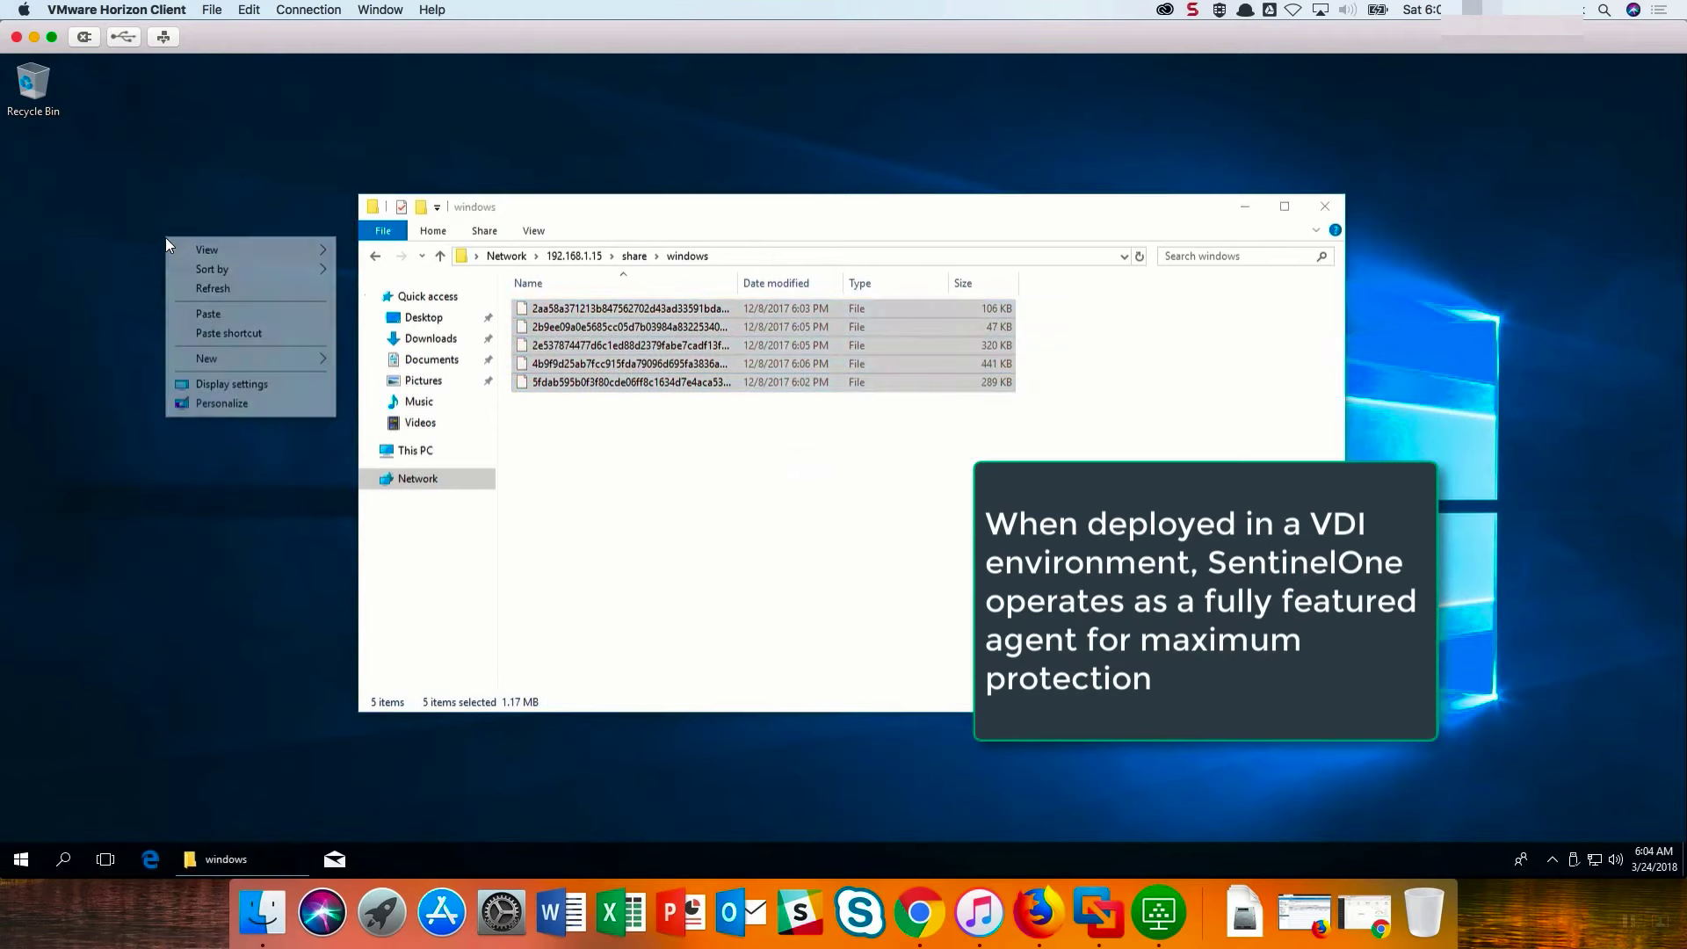
{"action": "left_click", "coordinate": [221, 314]}
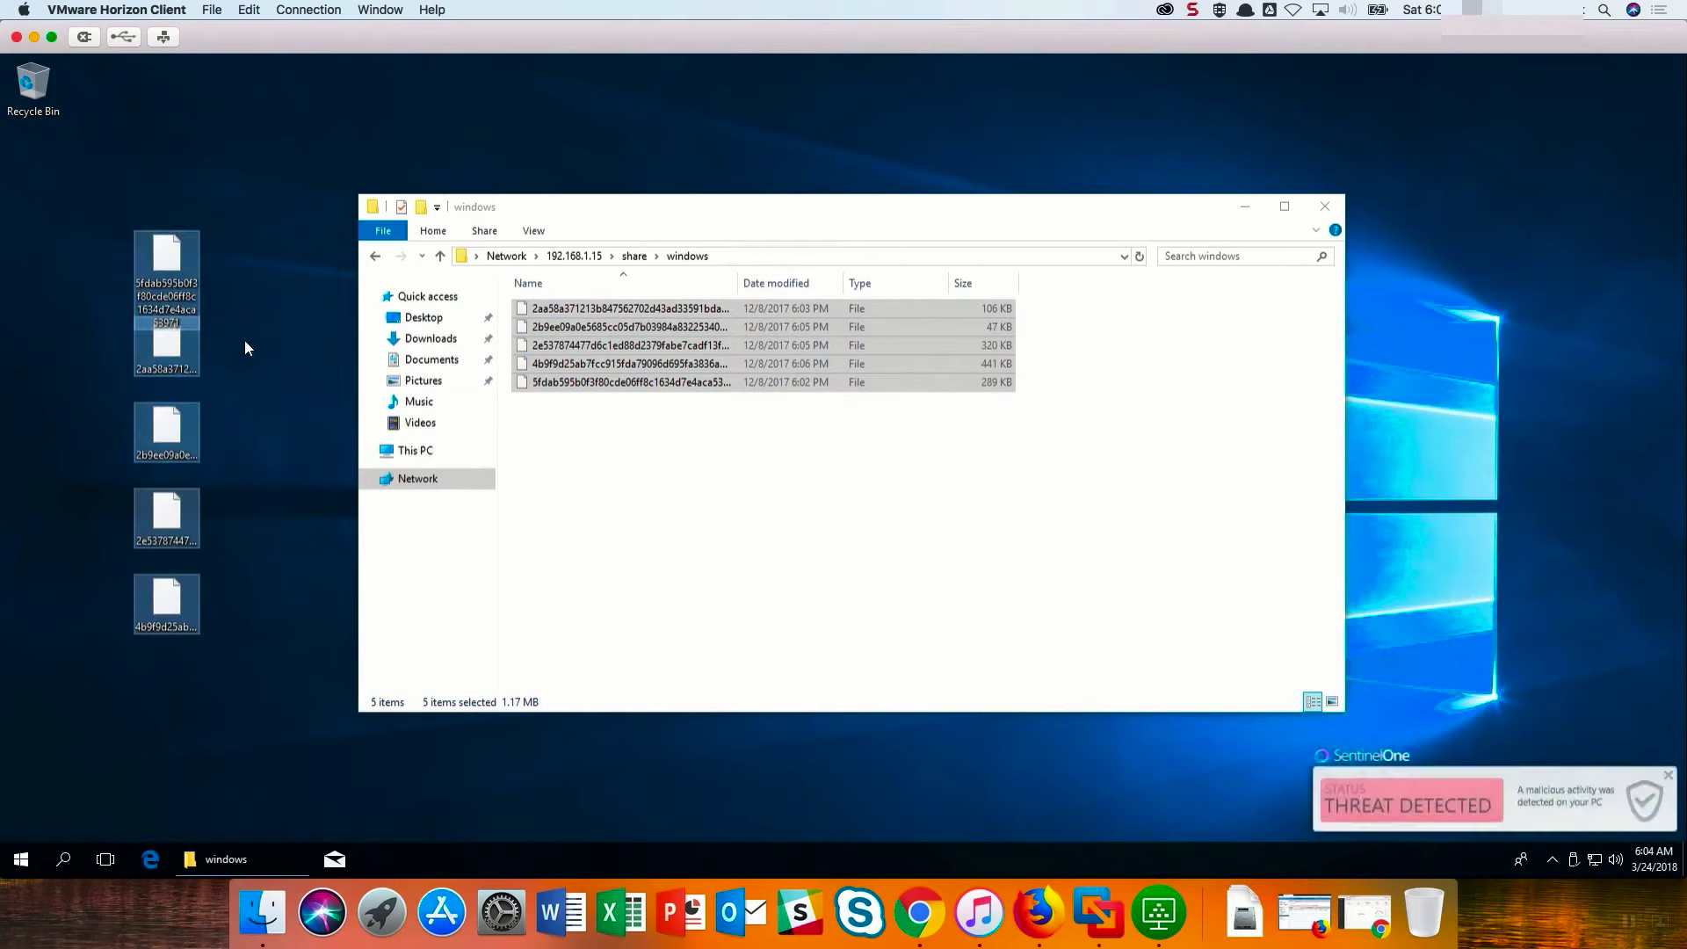
Refresh the virtual machine's desktop and close the File Explorer window
{"action": "right_click", "coordinate": [244, 340]}
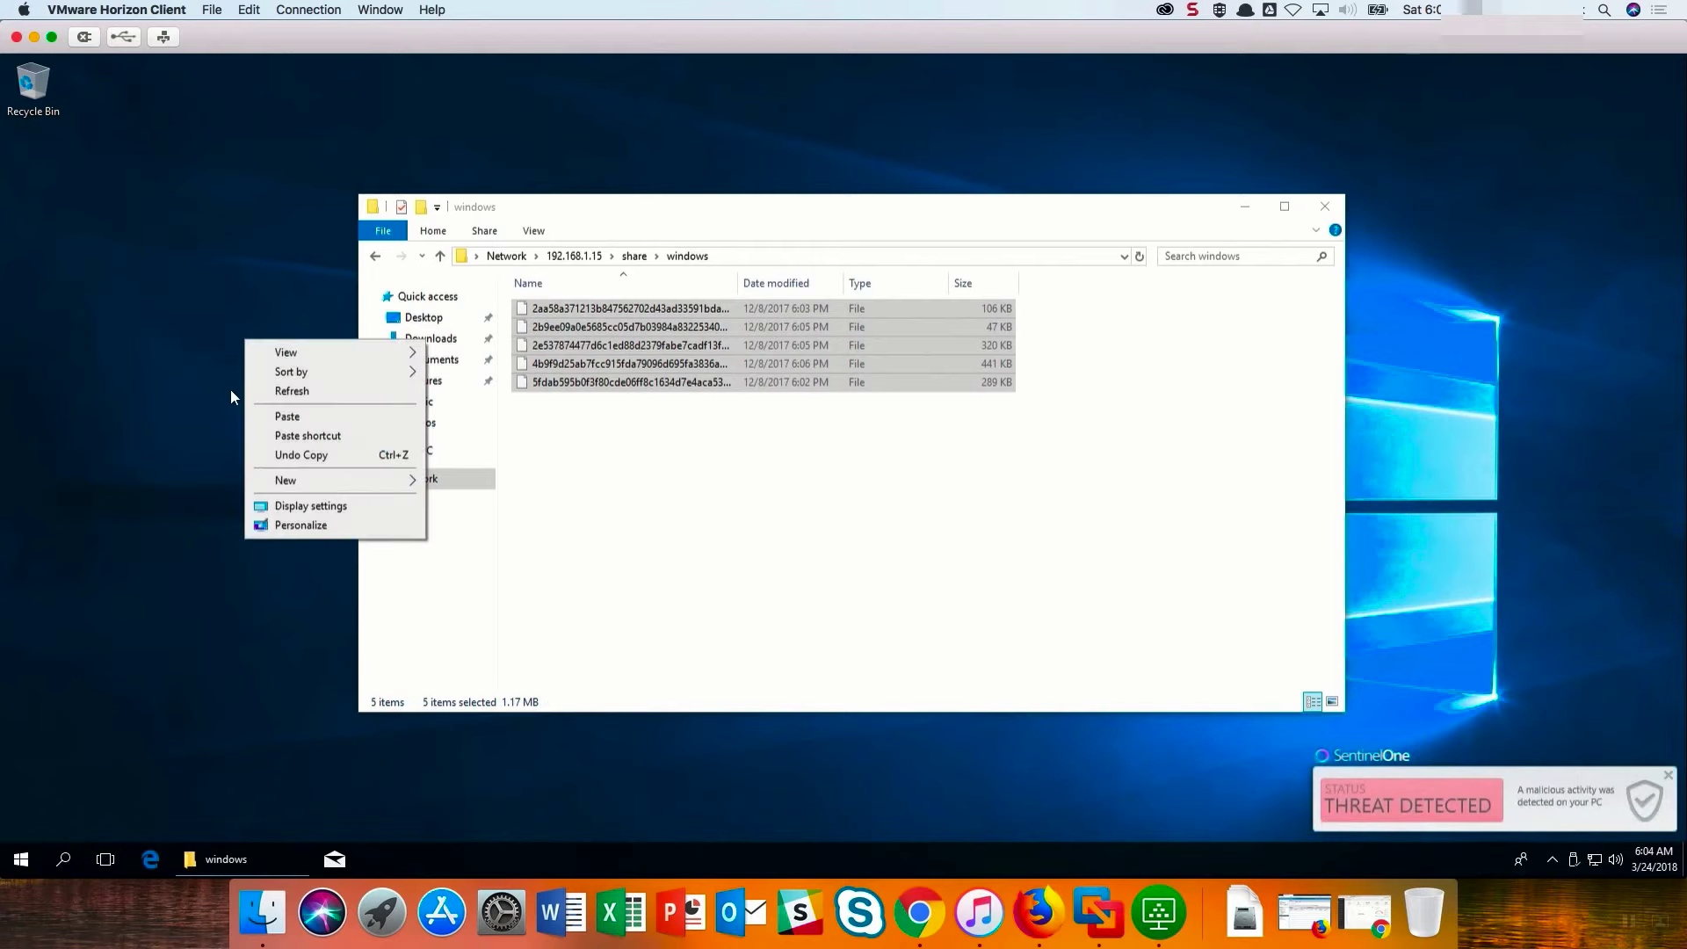
{"action": "left_click", "coordinate": [269, 392]}
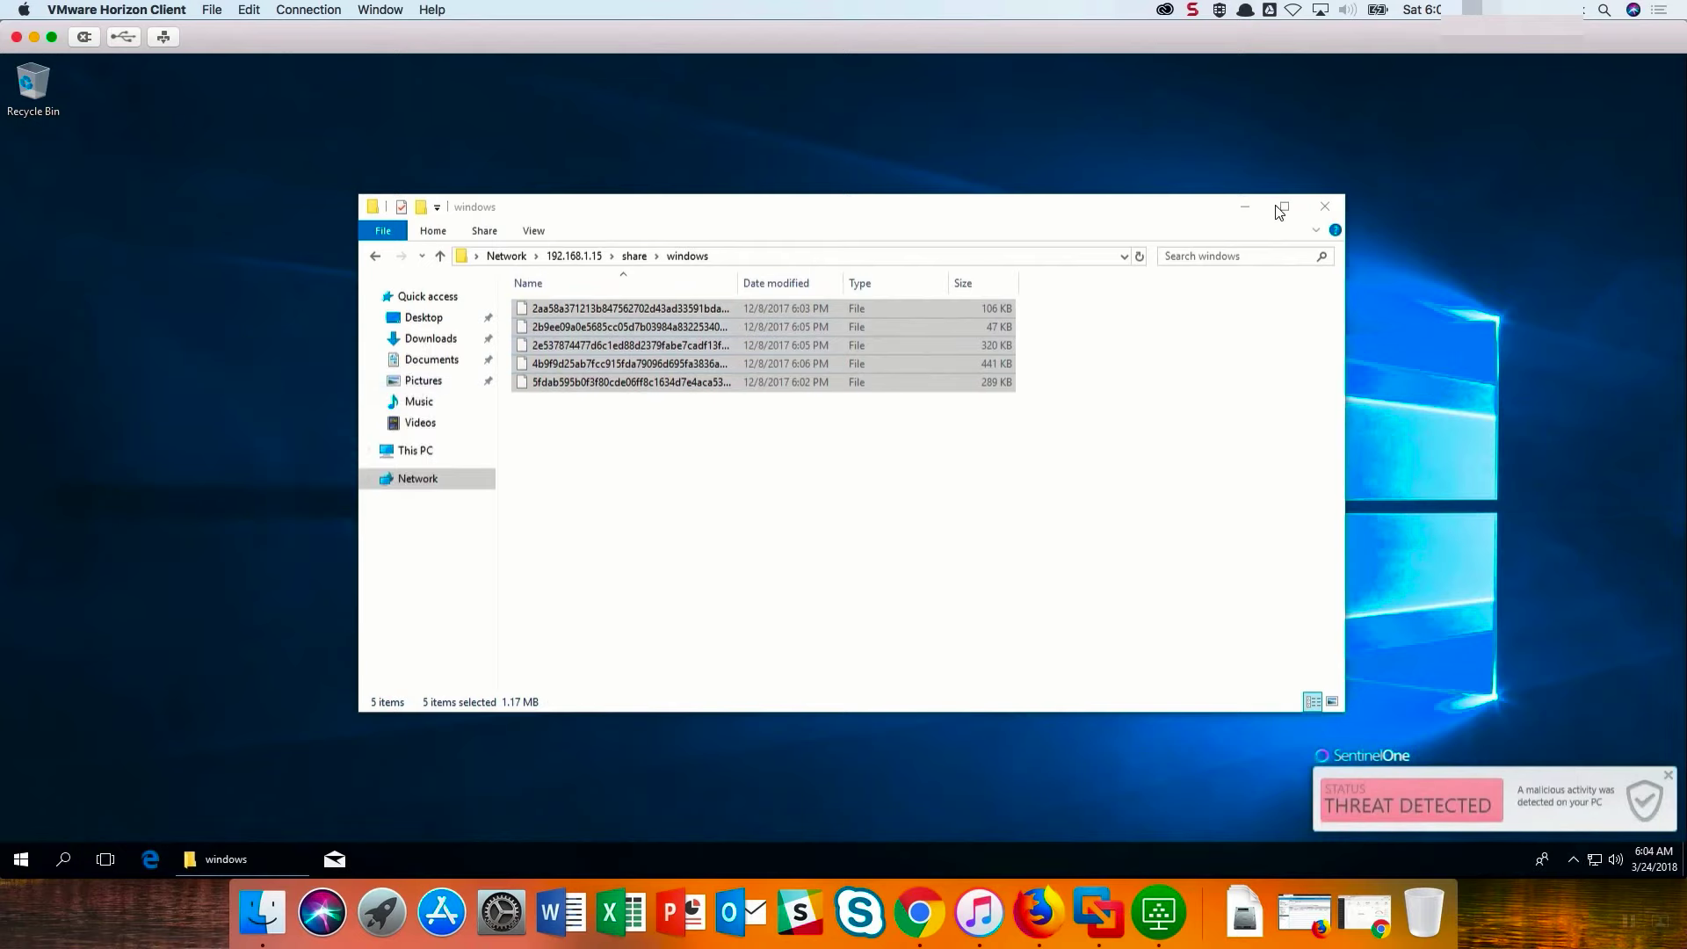
{"action": "left_click", "coordinate": [1318, 209]}
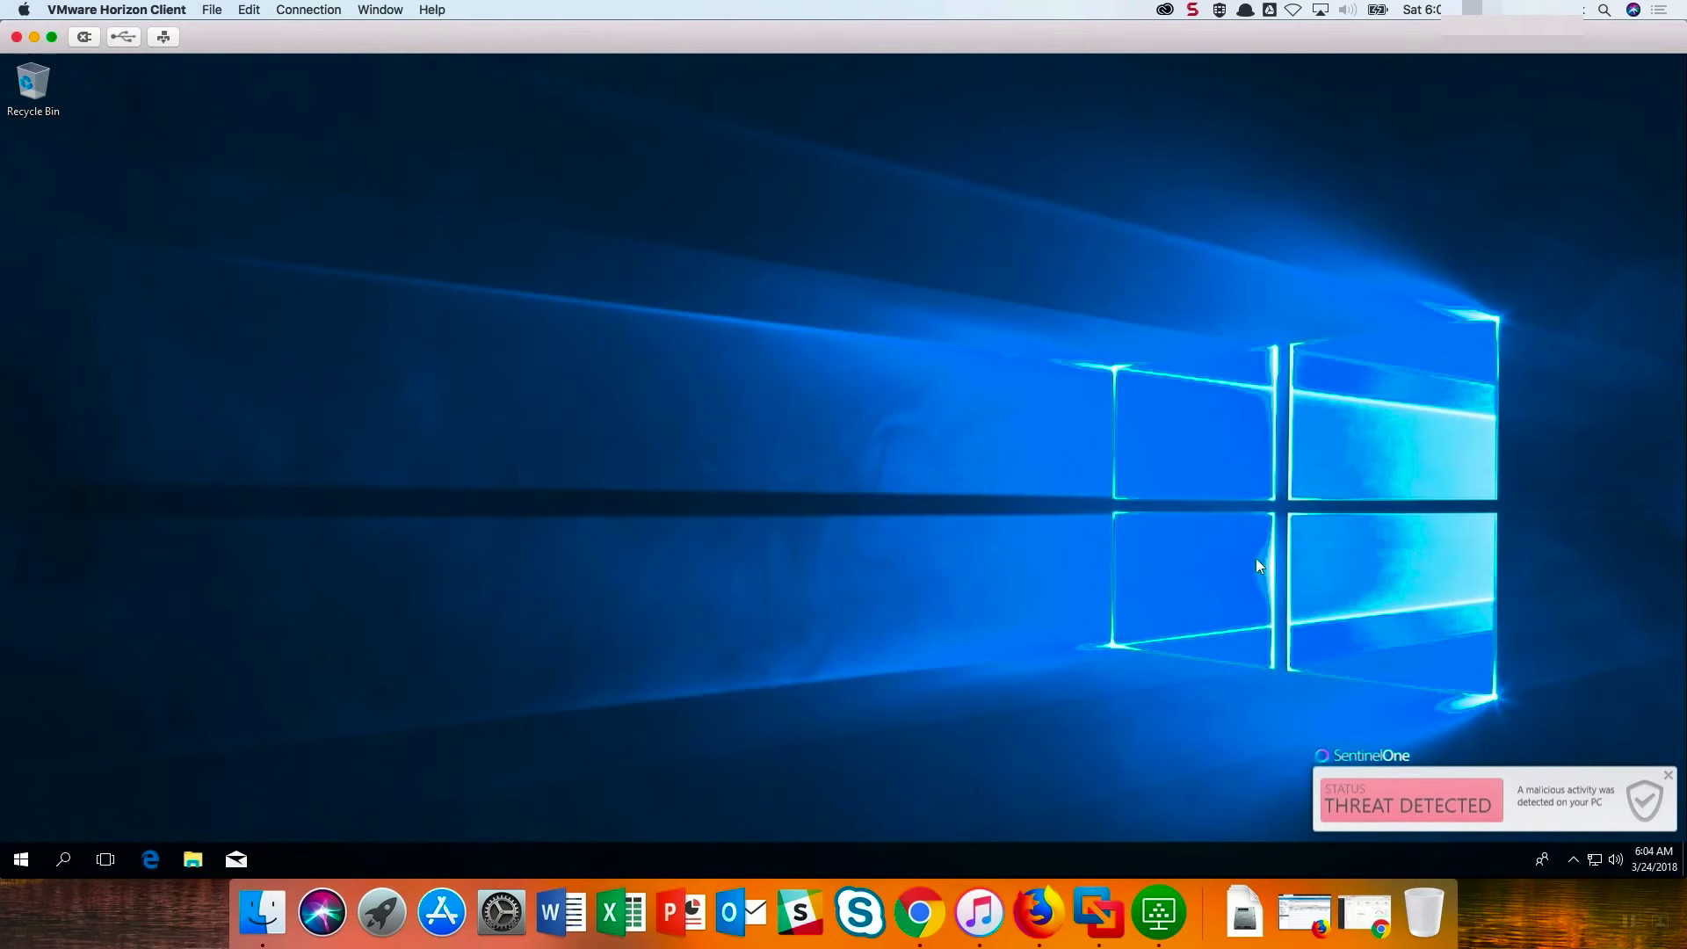
Switch back to the SentinelOne console's dashboard
{"action": "left_click", "coordinate": [1360, 909]}
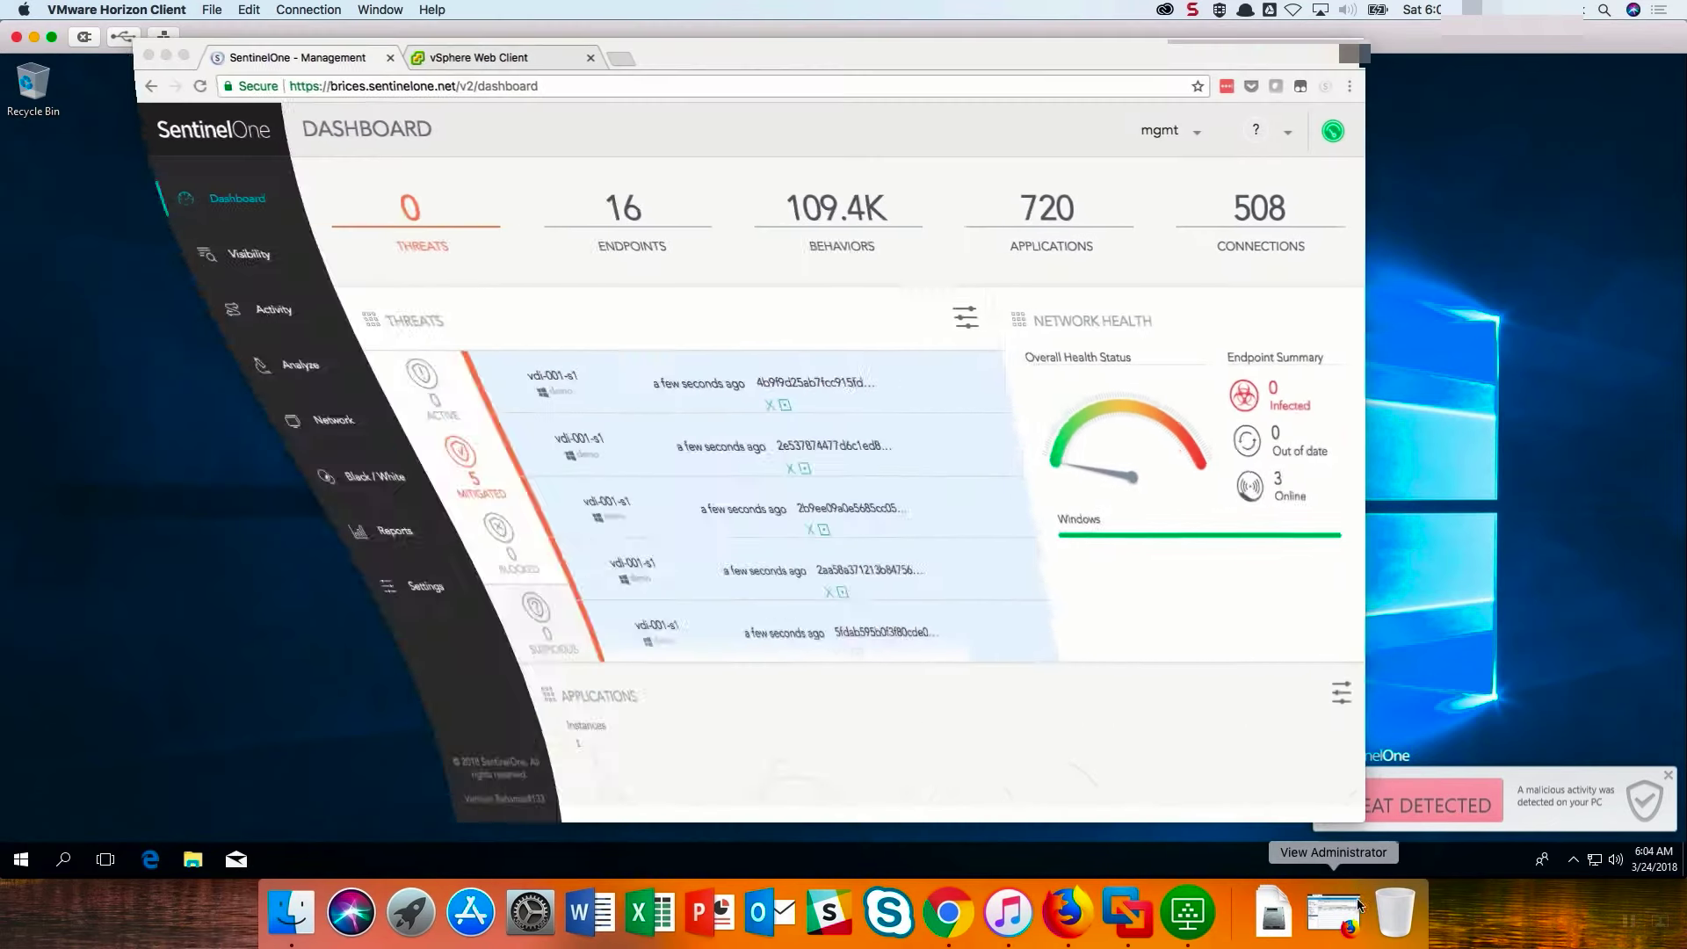